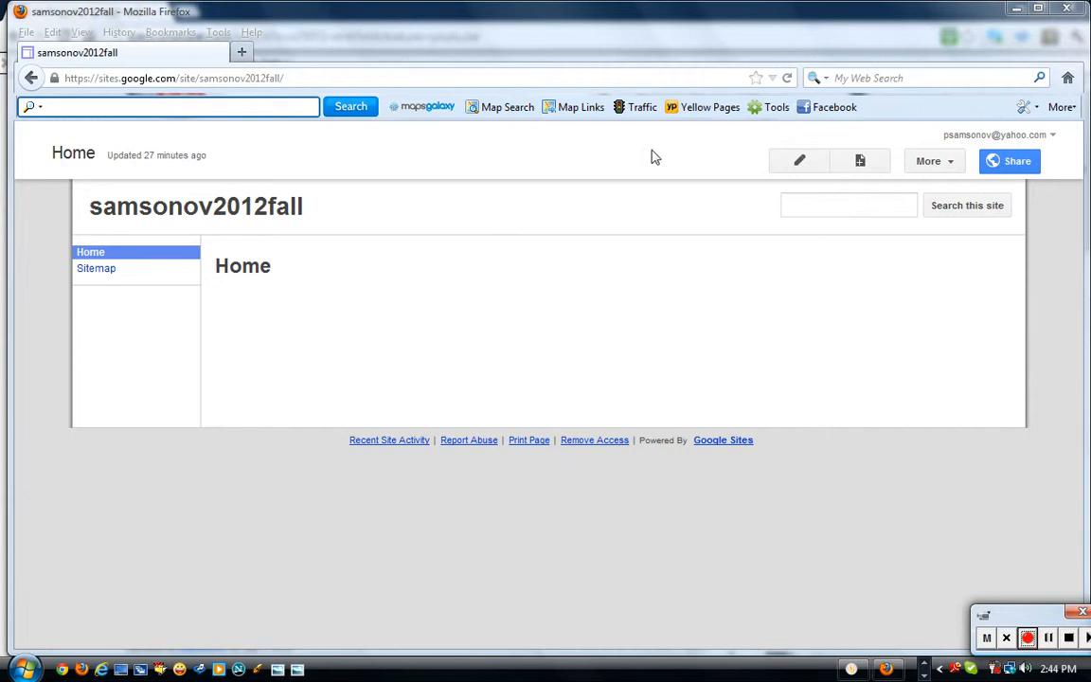
Switch the samsonov2012fall Home page into edit mode.
left_click(800, 162)
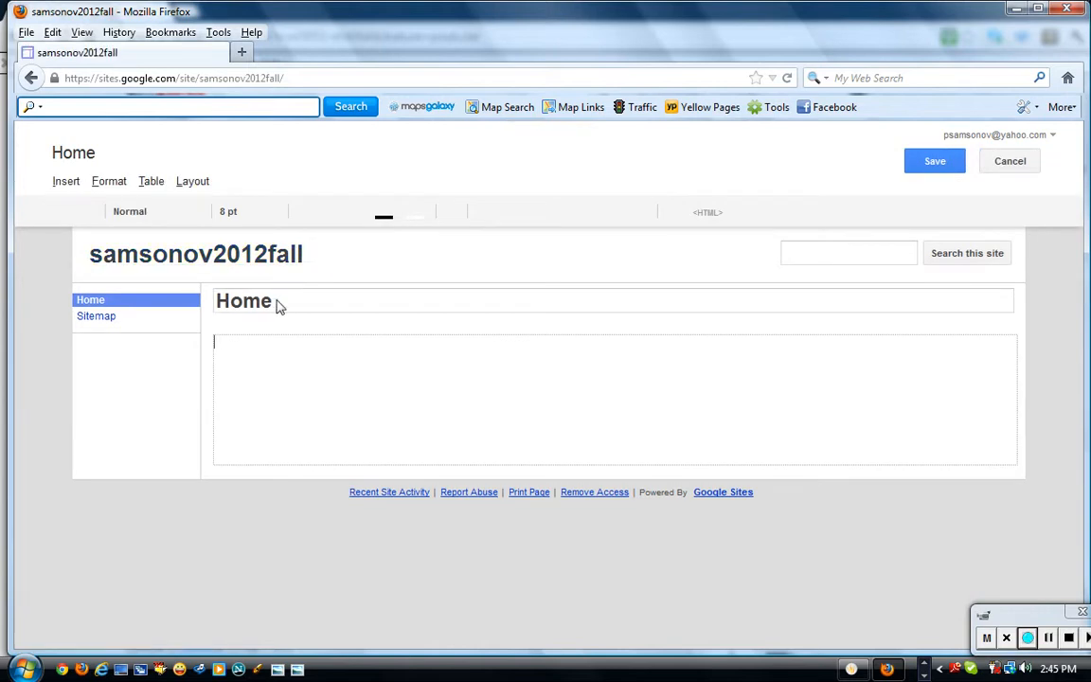
Replace the page title 'Home' with 'About myself'.
left_click_drag(264, 300, 205, 299)
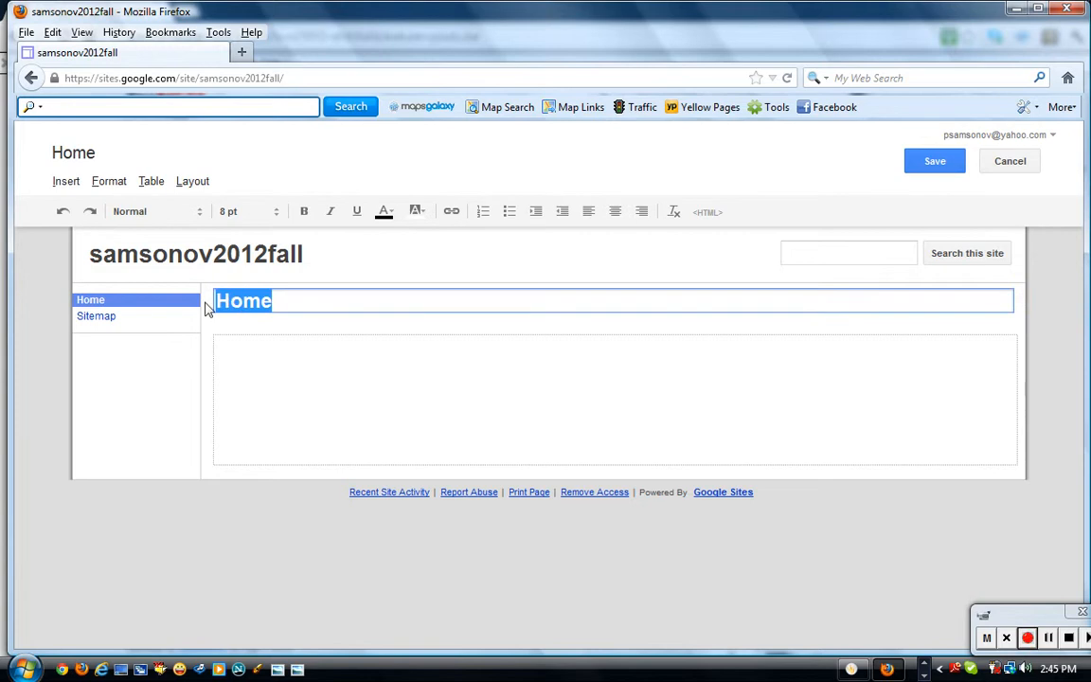
type("Ab")
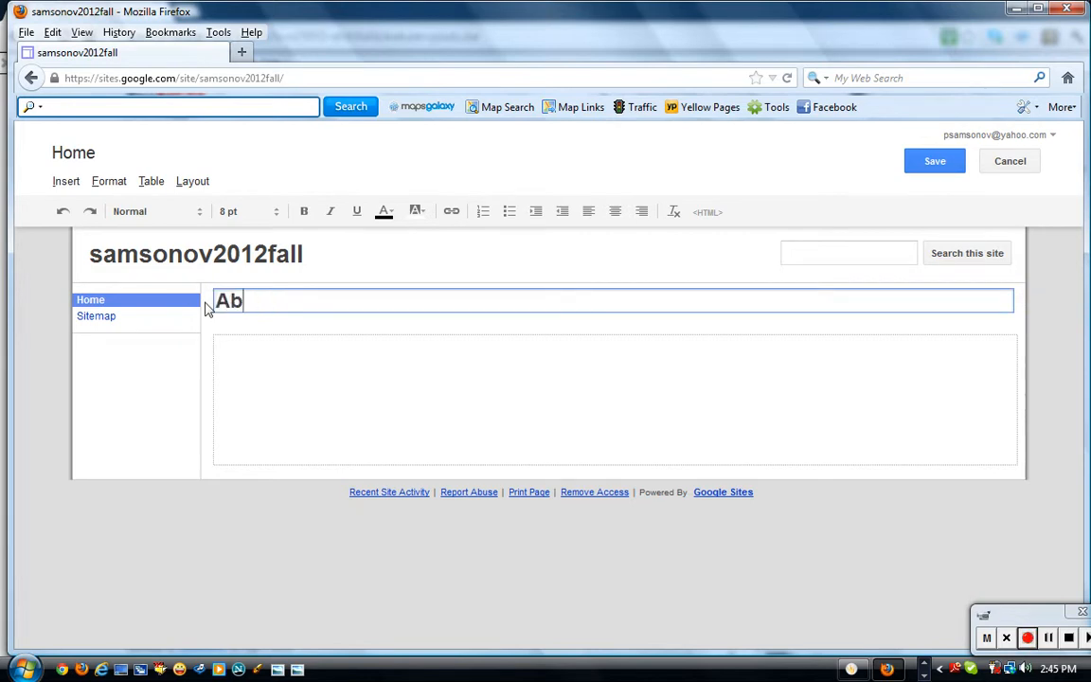
type("out mys")
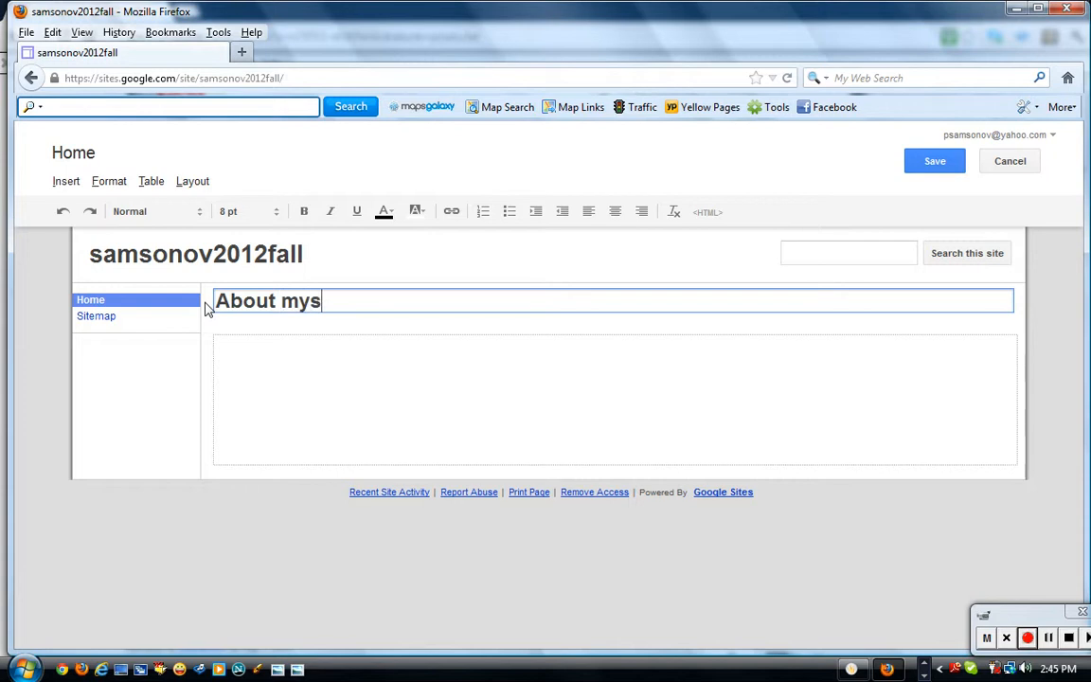
type("elf")
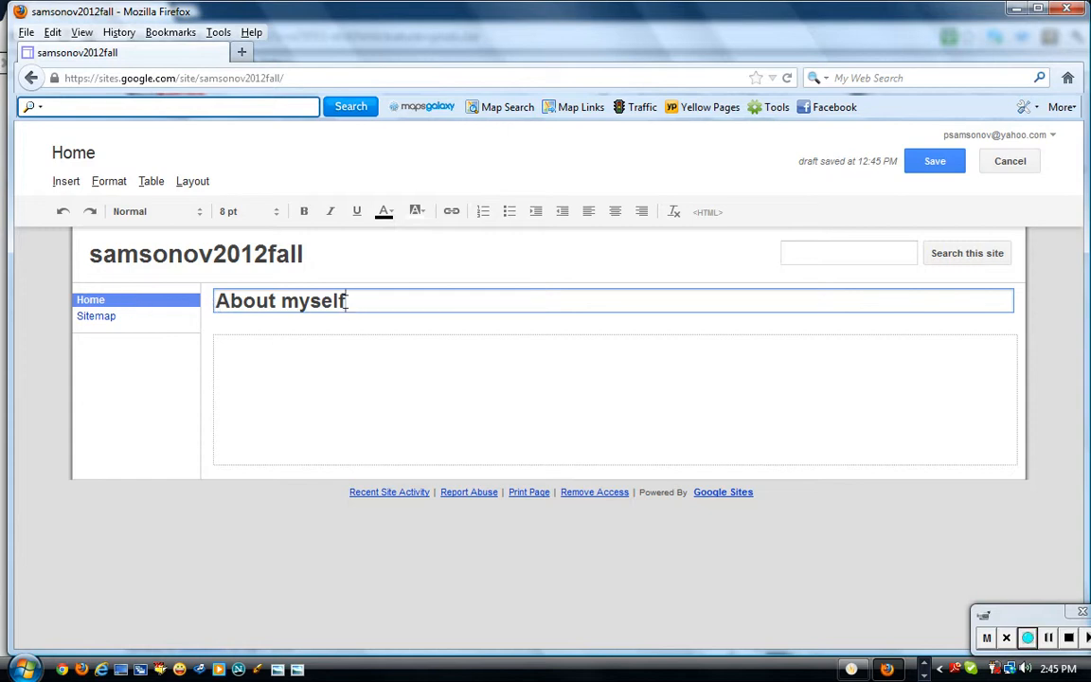
Set the title's text formatting to 10 pt font size and red text colour.
left_click_drag(347, 302, 213, 296)
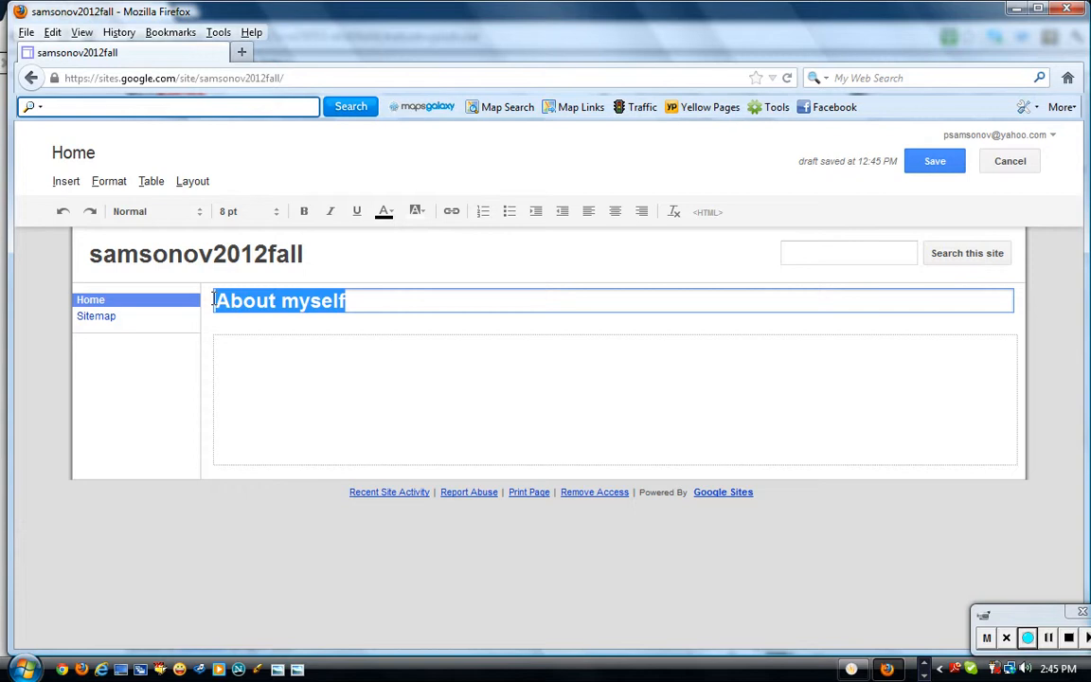
left_click(276, 221)
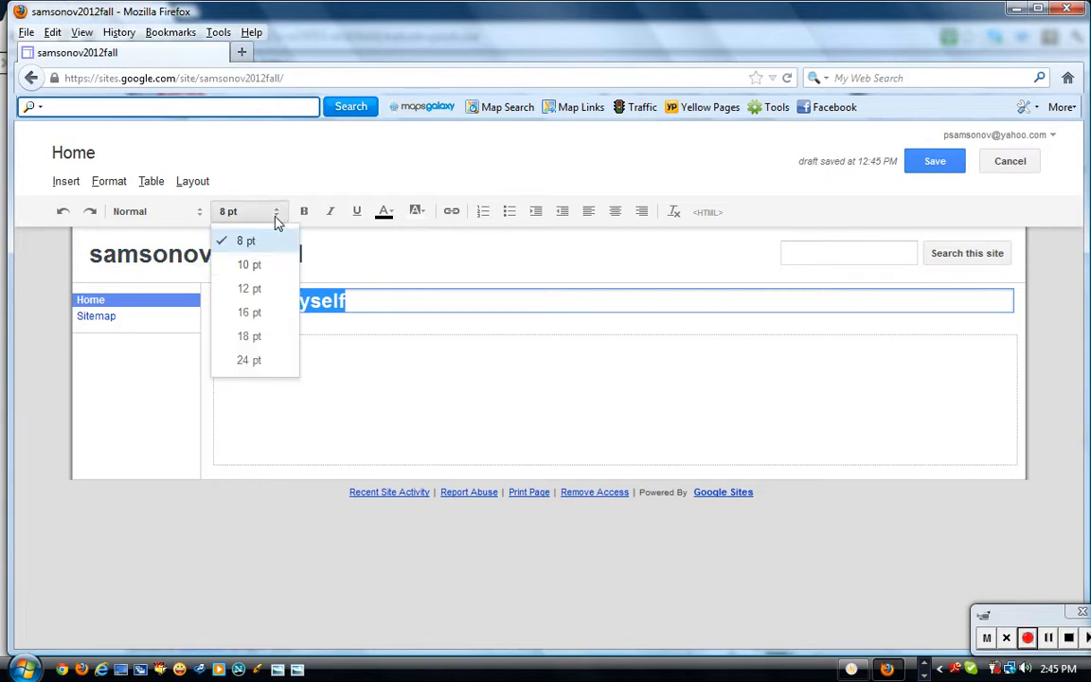
left_click(264, 266)
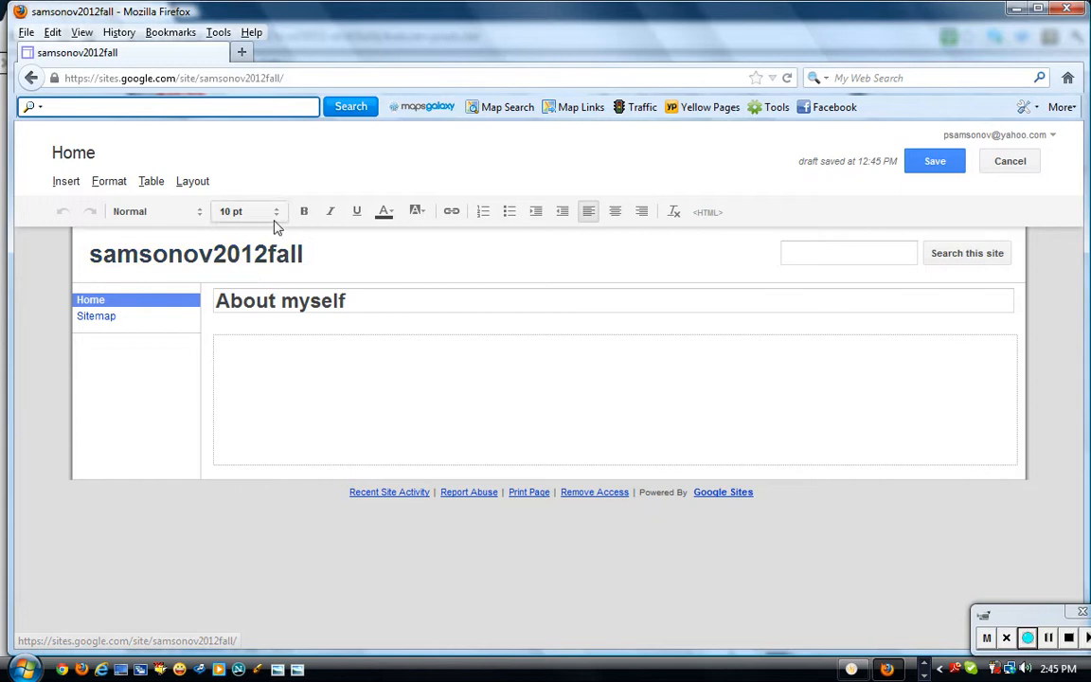
left_click(388, 213)
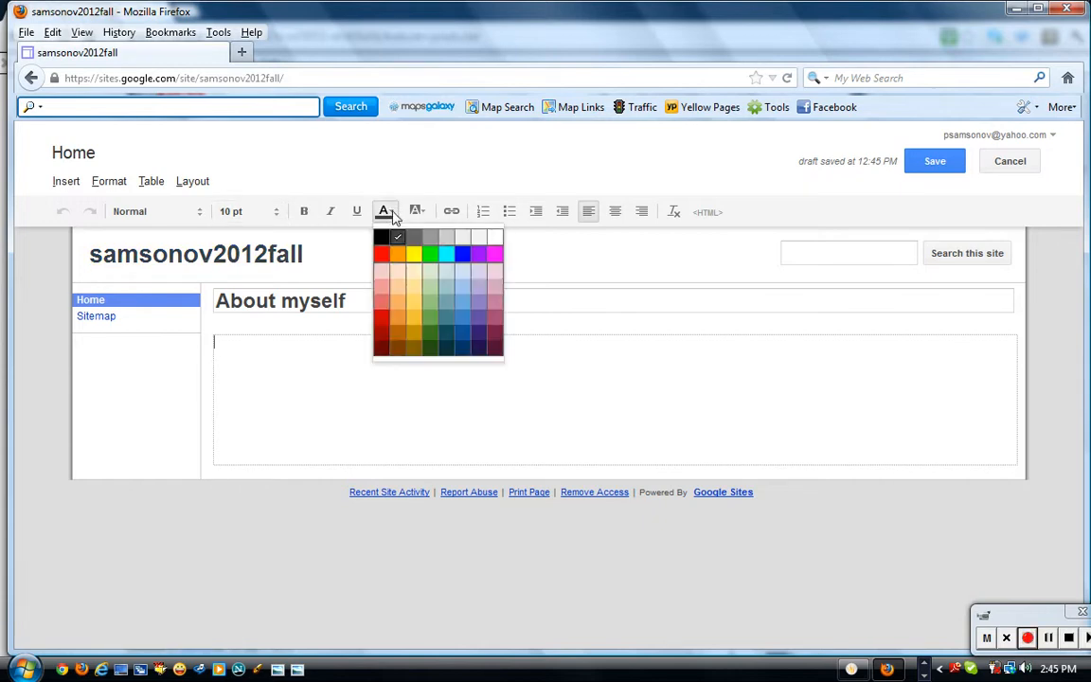
left_click(349, 301)
left_click_drag(348, 301, 214, 314)
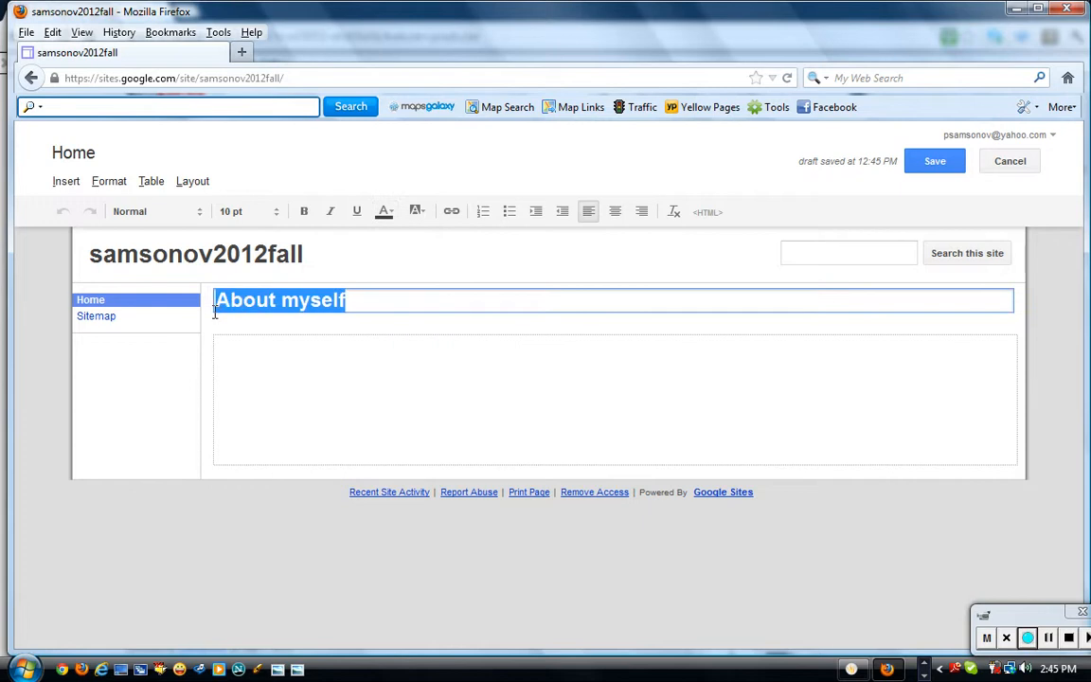
left_click(385, 212)
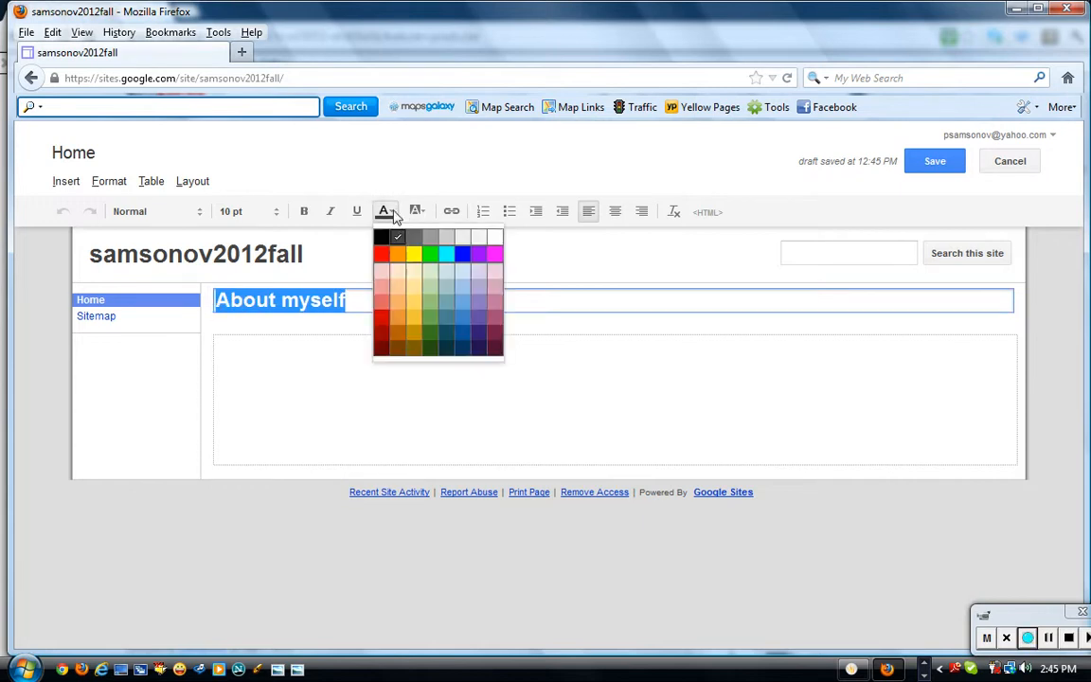
left_click(384, 254)
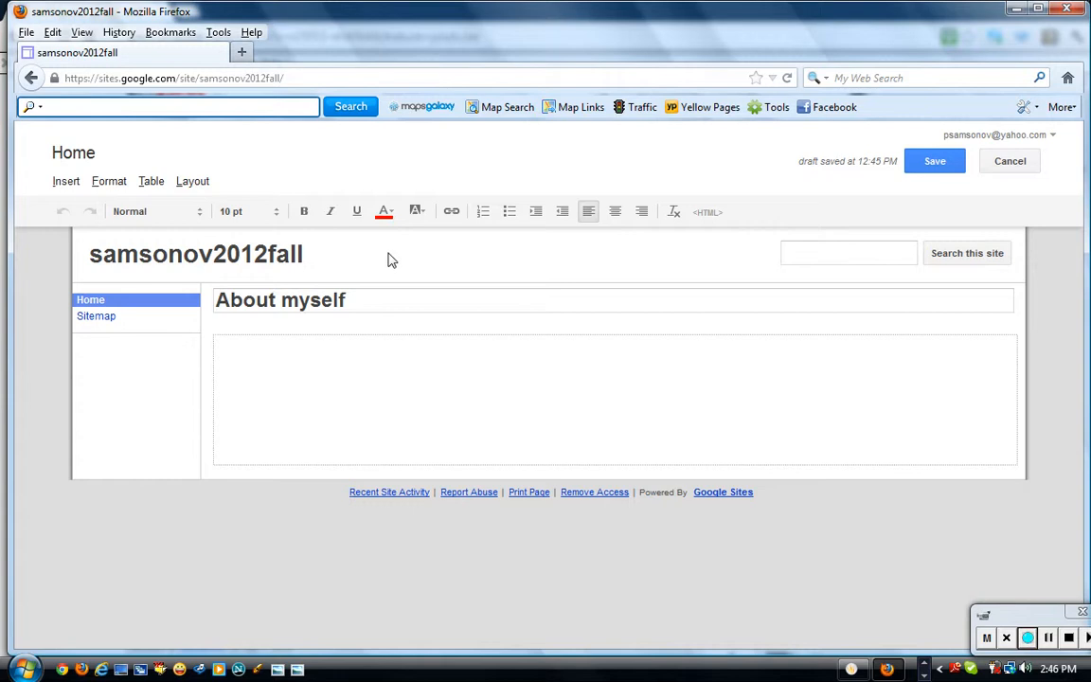
Type 'Hello, let me tell you about myself' in the page body, fixing typos.
left_click(315, 360)
type("Hello, let me tell y9o0u")
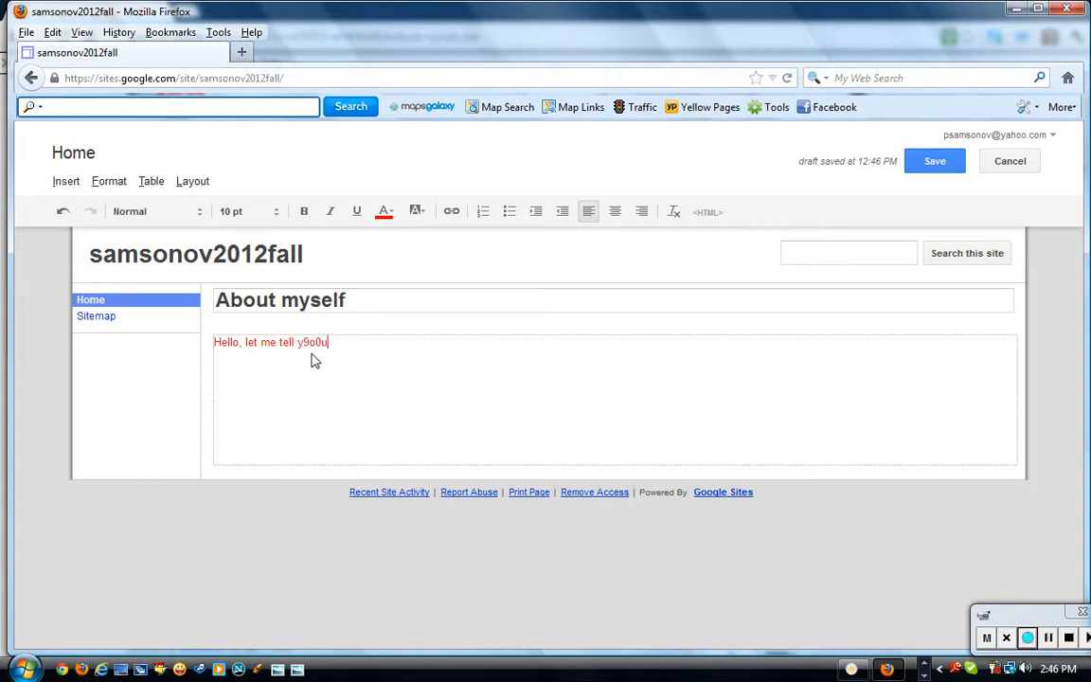
key("BackSpace")
key("BackSpace")
key("BackSpace")
type("ou about mys")
key("BackSpace")
key("BackSpace")
key("BackSpace")
type("el")
Make the intro line black, bold, italic and 16 pt.
left_click_drag(384, 348, 214, 348)
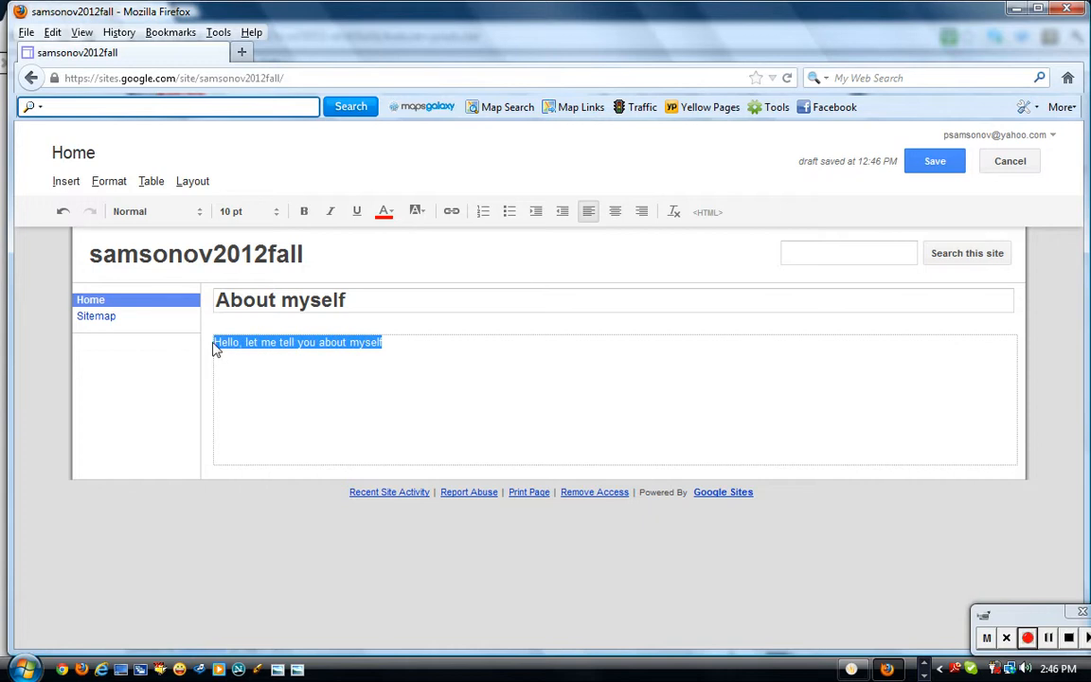
left_click(385, 211)
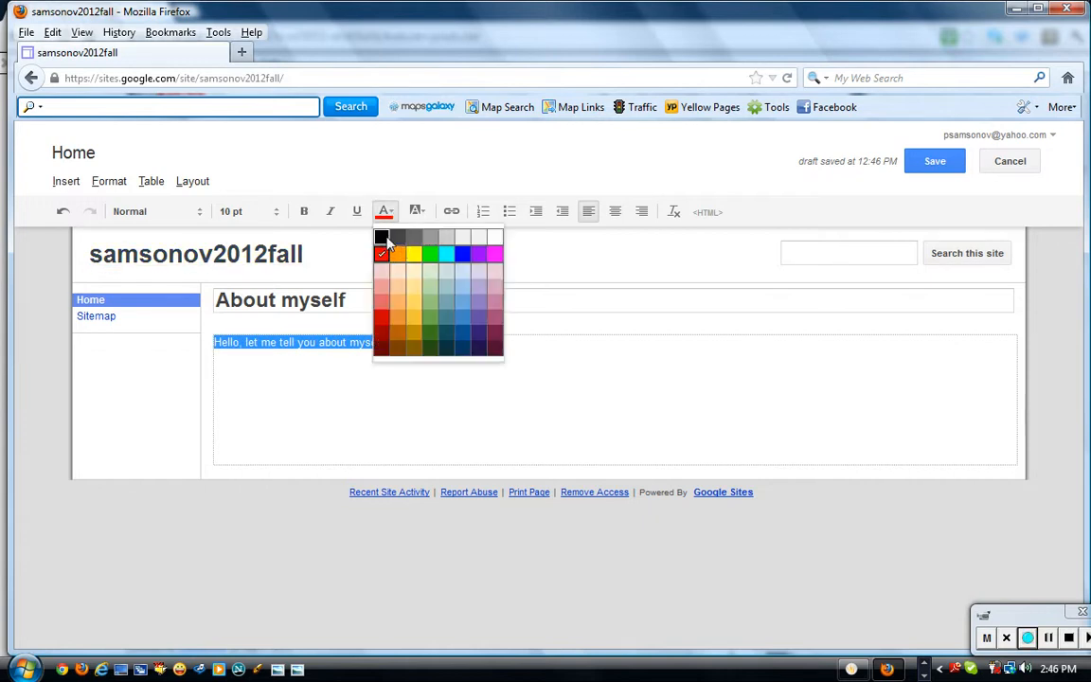
left_click(383, 238)
left_click(303, 211)
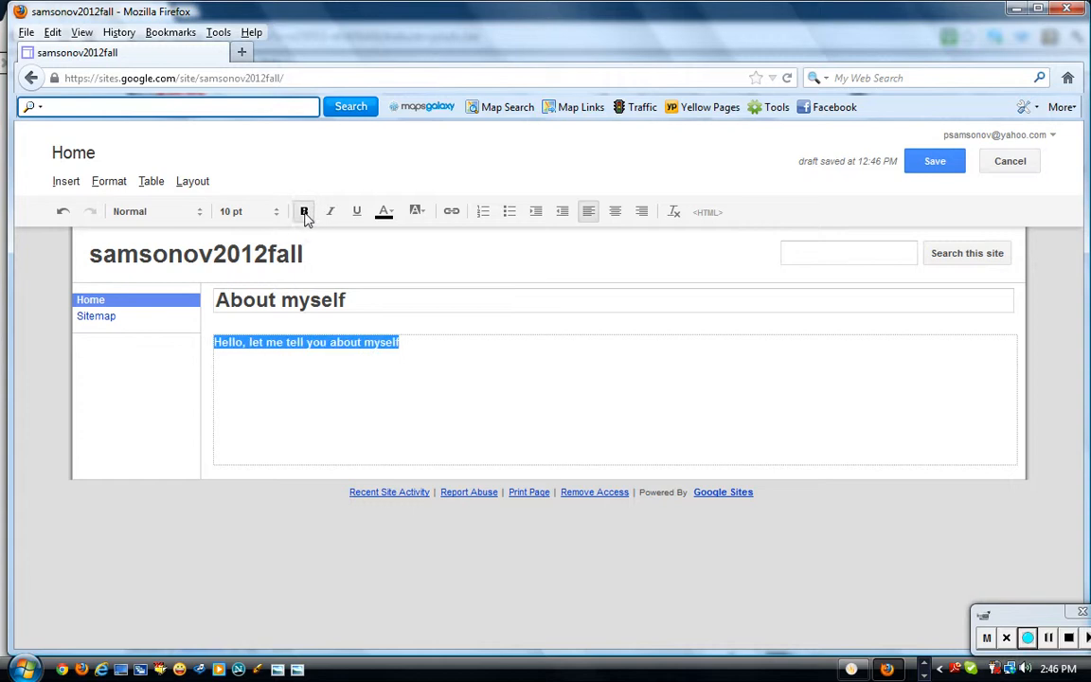
left_click(330, 212)
left_click(275, 217)
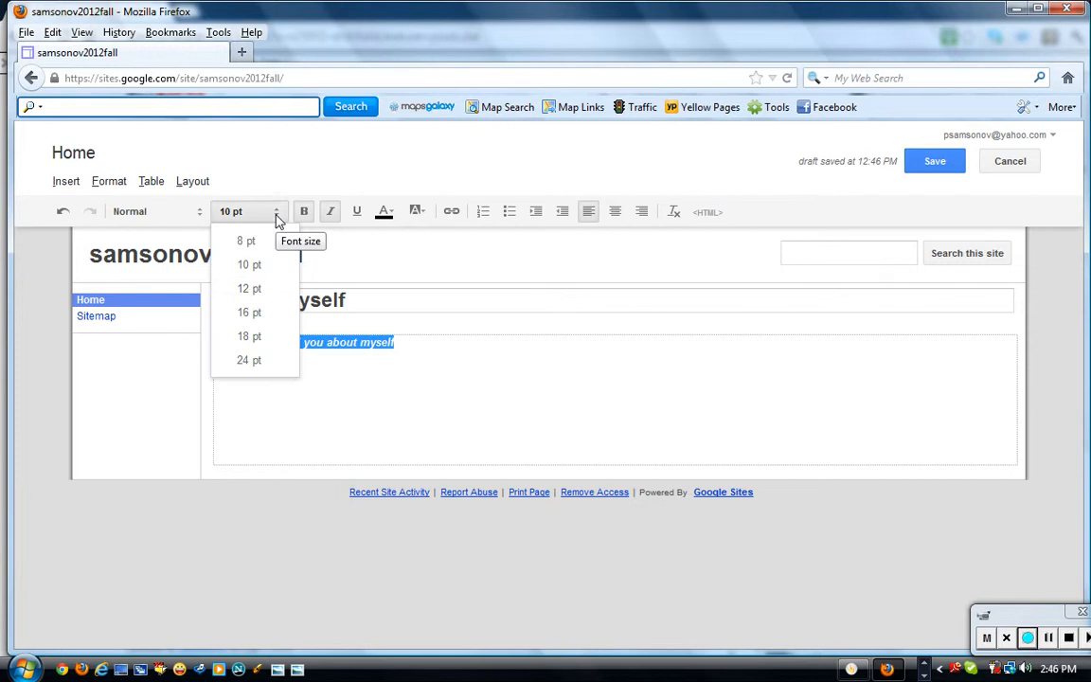
left_click(251, 289)
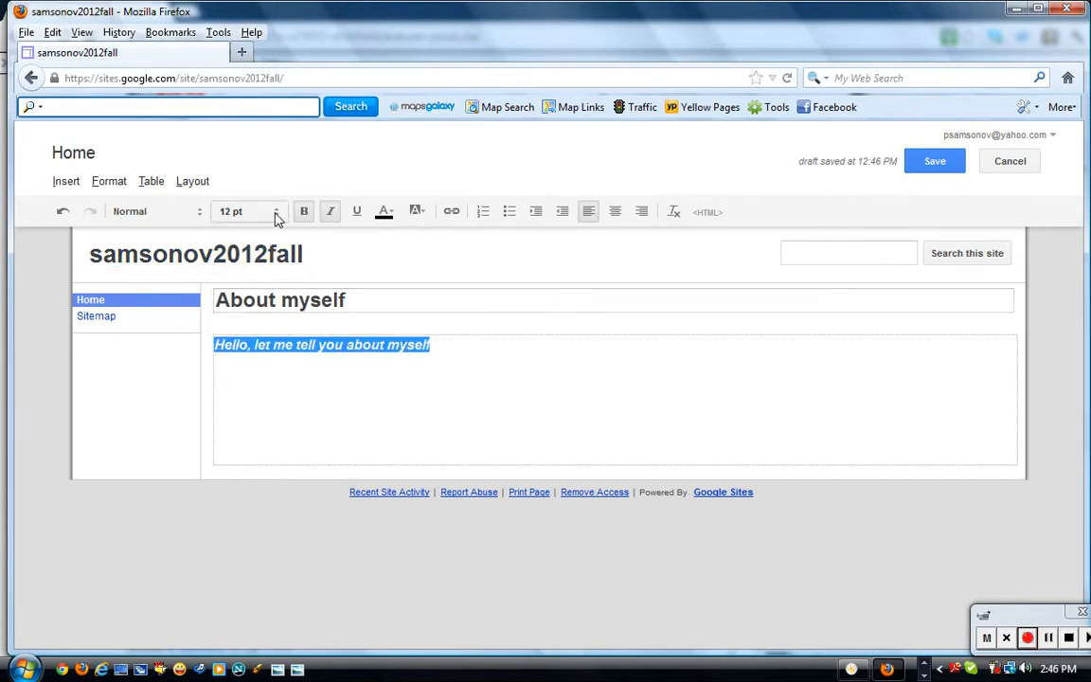
left_click(276, 215)
left_click(249, 313)
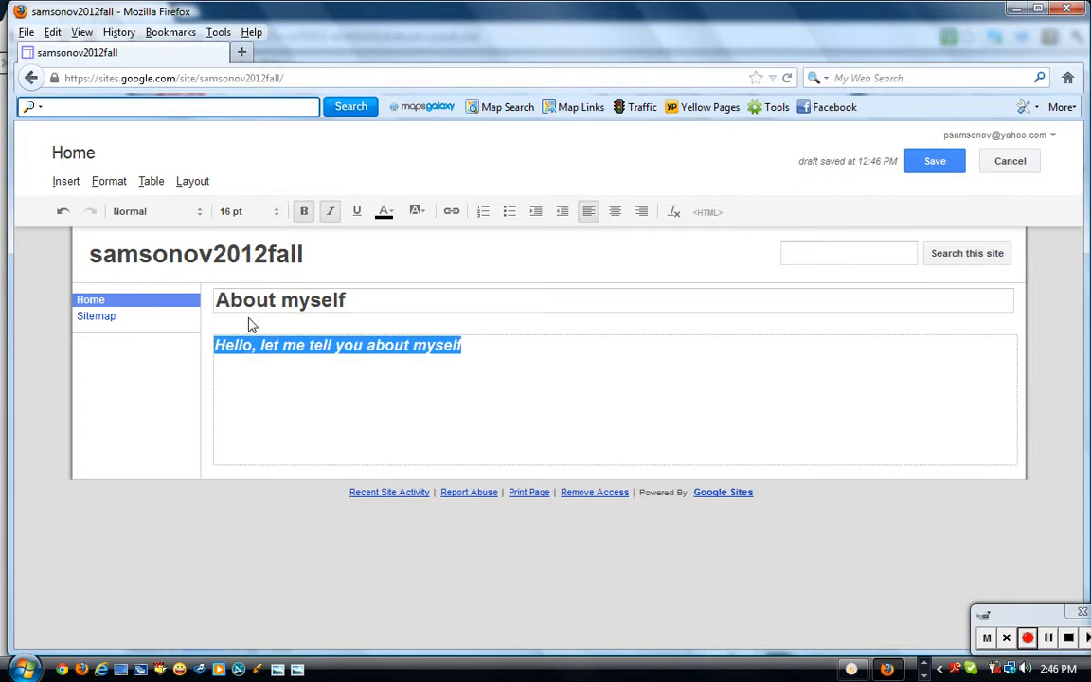
Try the Normal, Georgia and Trebuchet fonts on the intro line, settling on Normal.
left_click(200, 214)
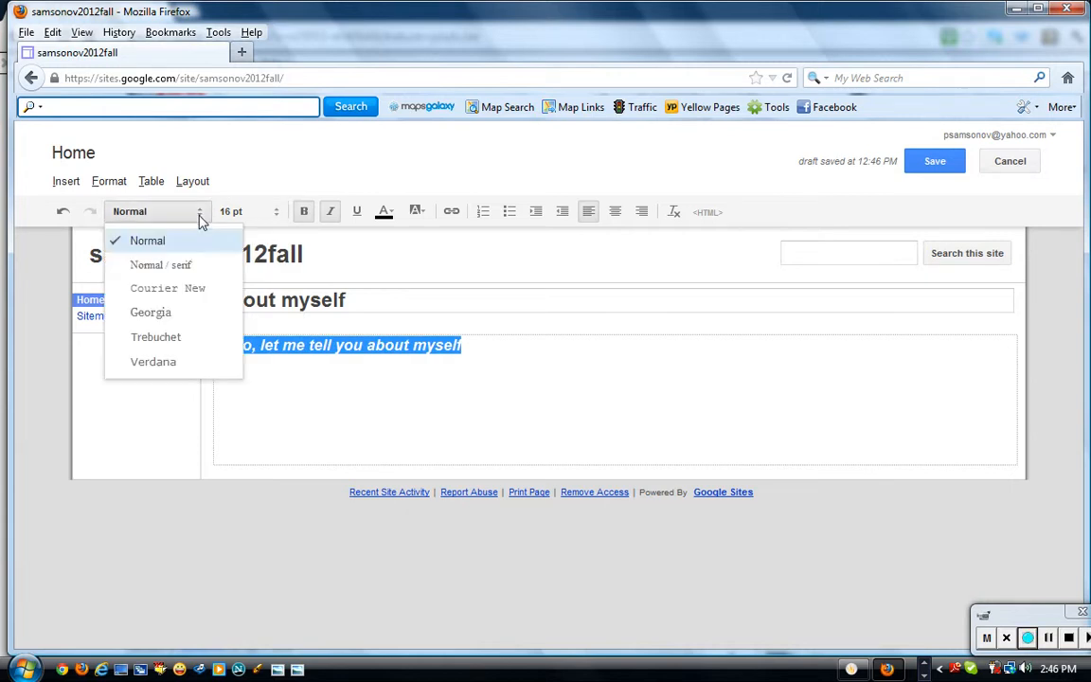
left_click(189, 268)
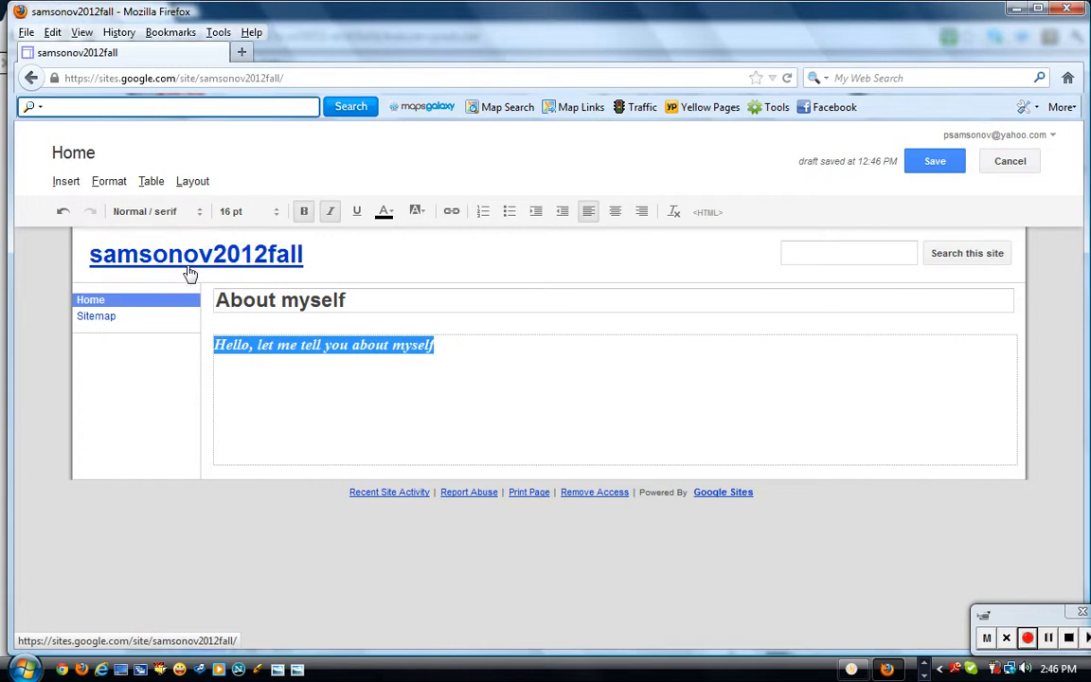
left_click(200, 215)
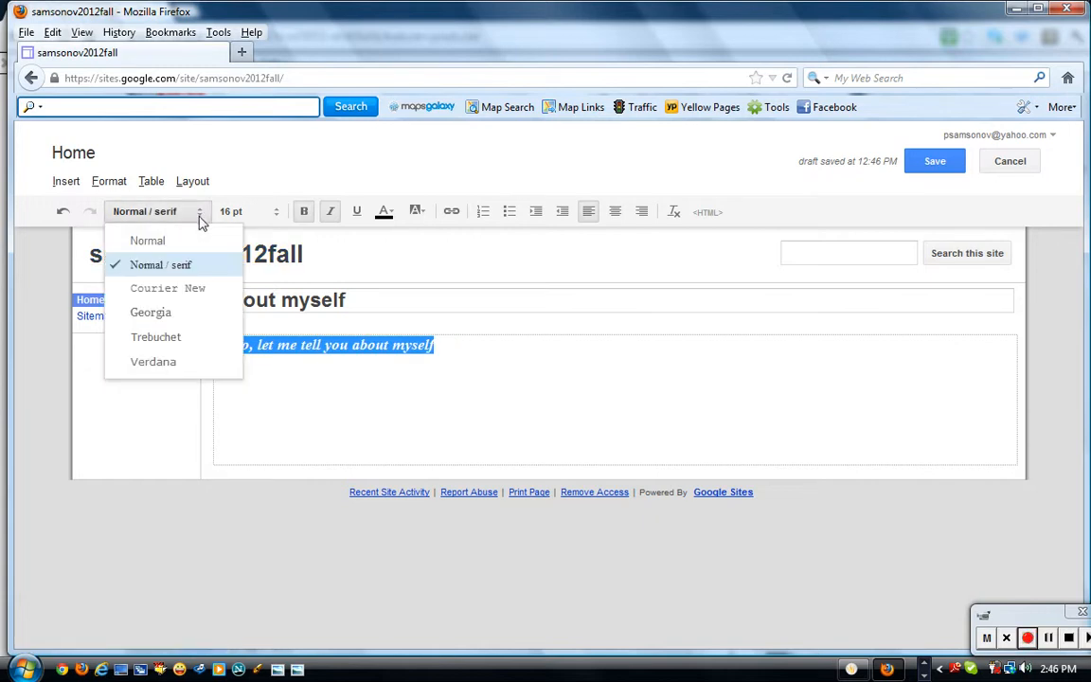
left_click(175, 315)
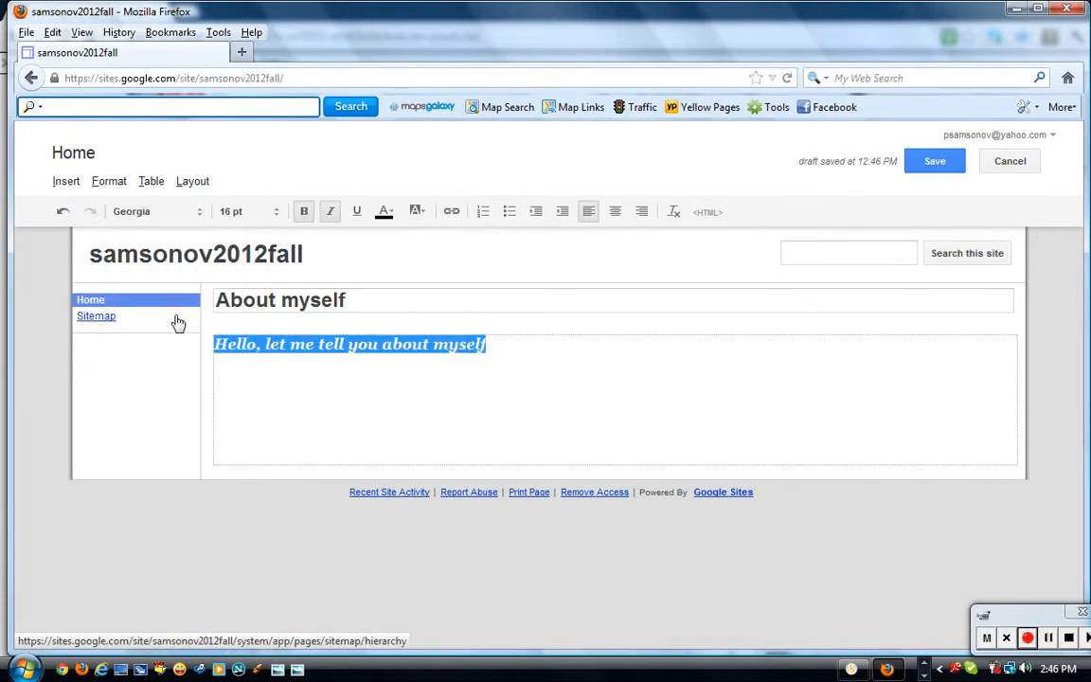
left_click(199, 215)
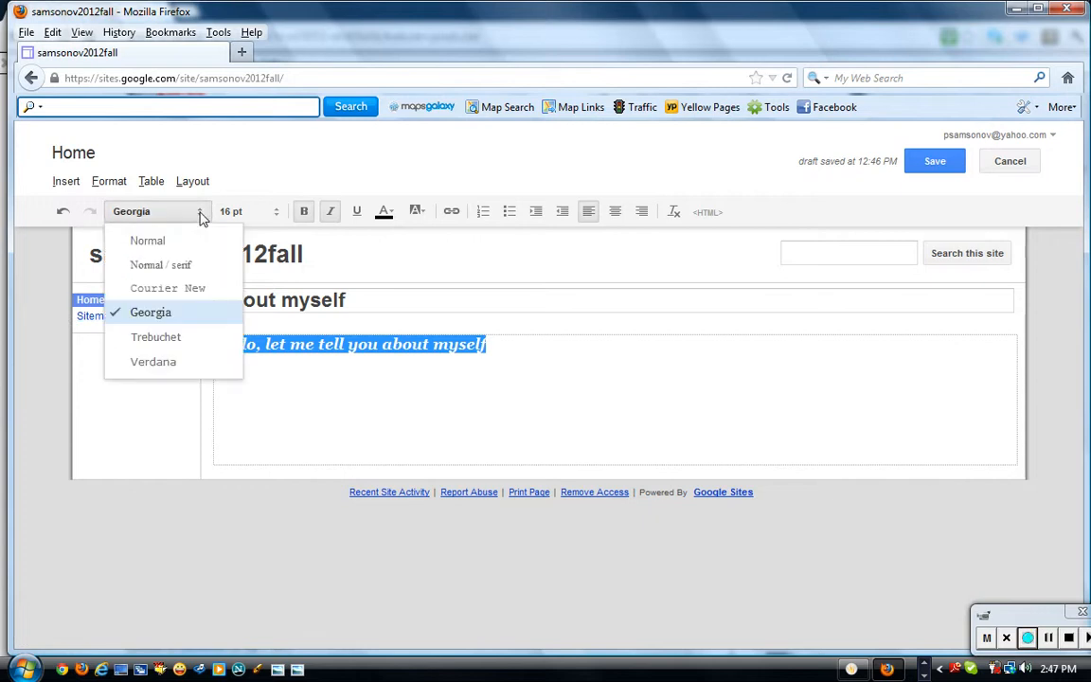
left_click(186, 343)
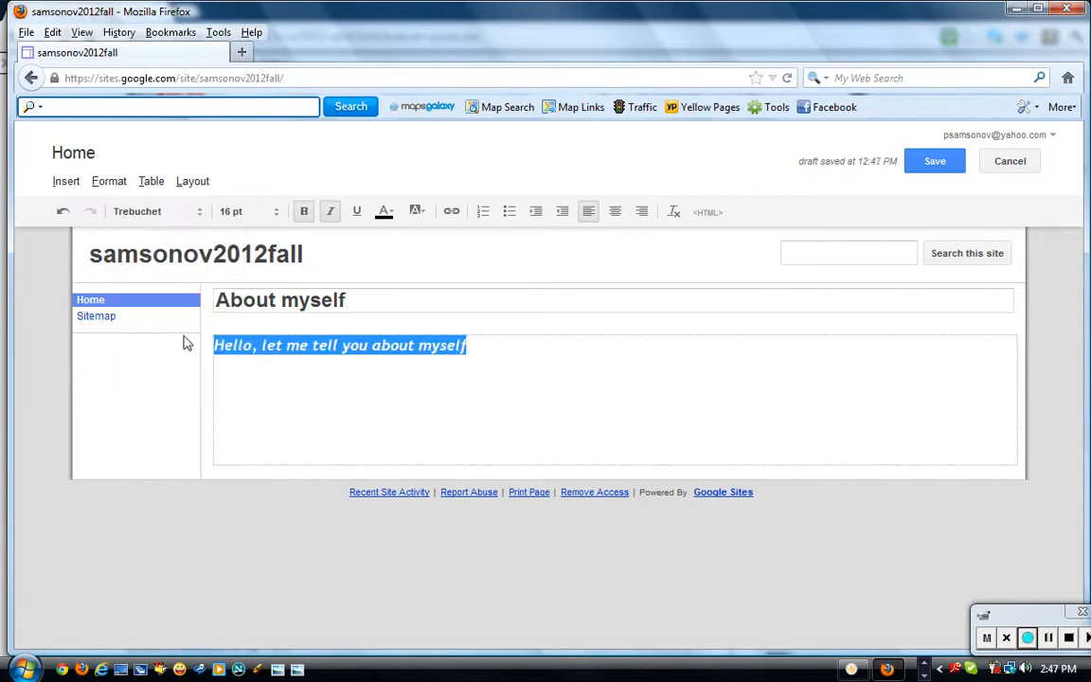
left_click(200, 215)
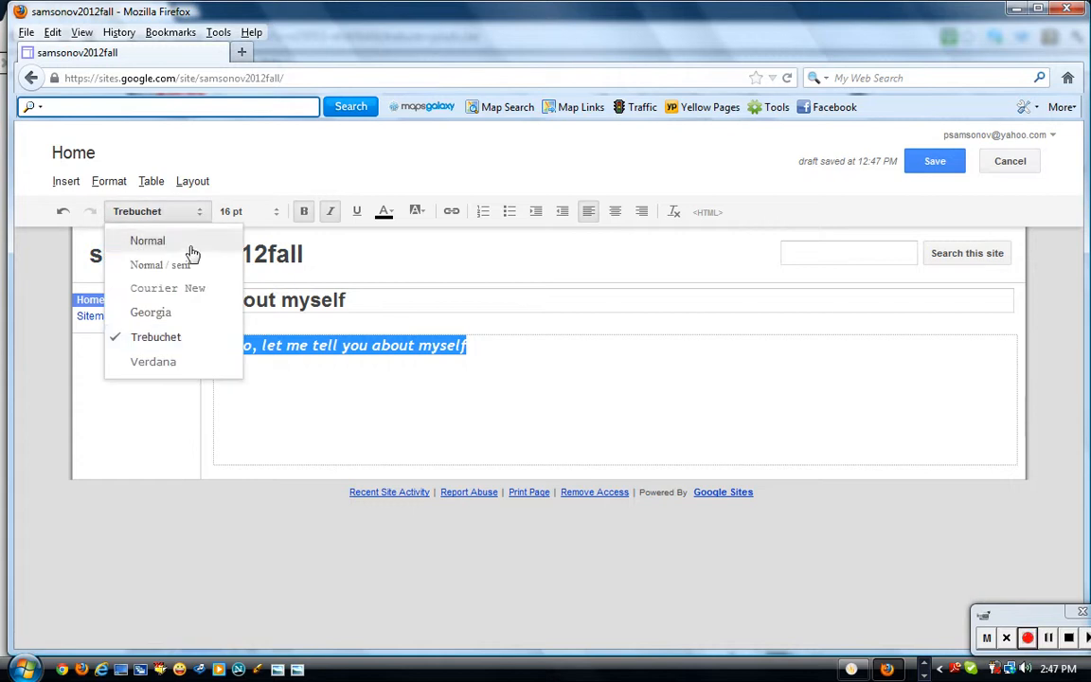
left_click(189, 250)
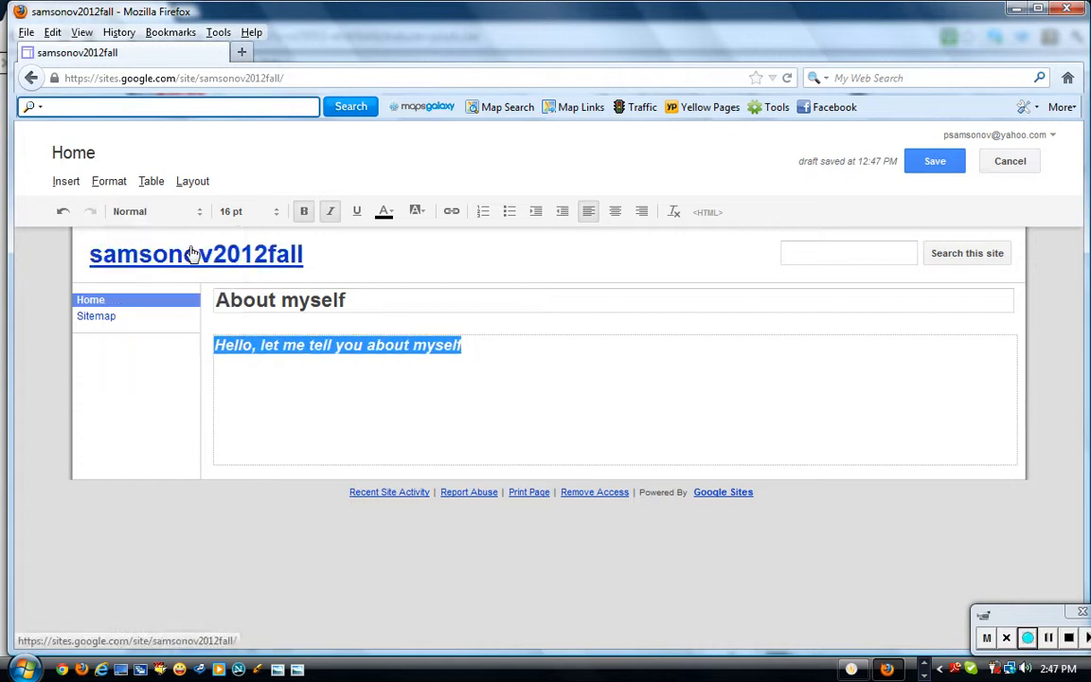
left_click(431, 275)
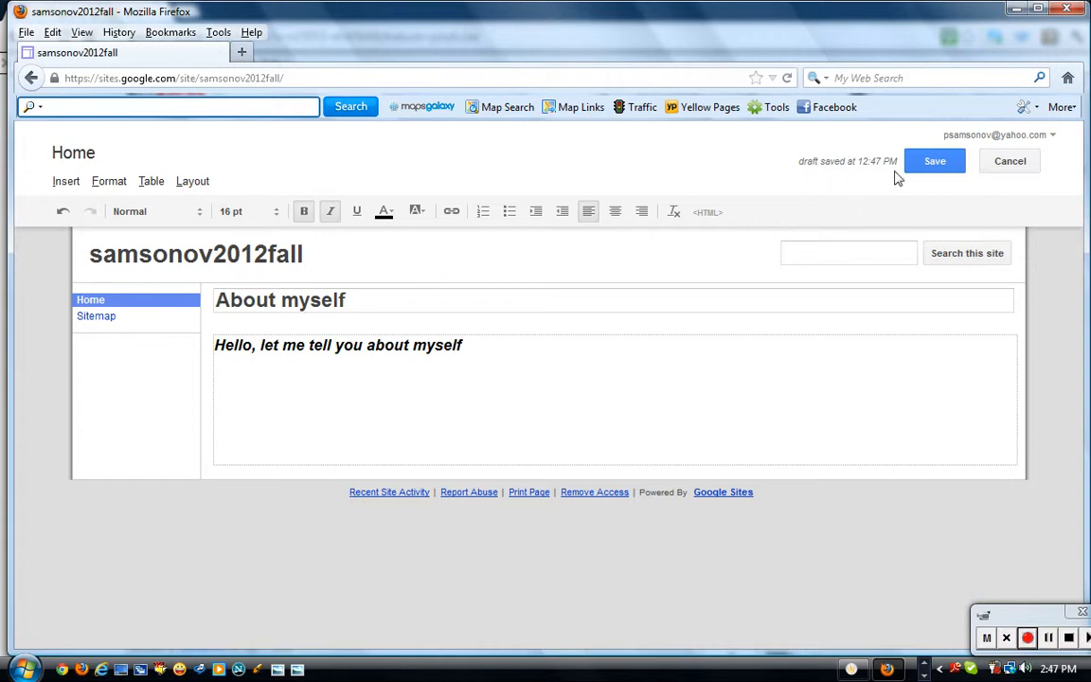
Save the page and open Manage pages from the Sitemap to see About myself listed.
left_click(932, 162)
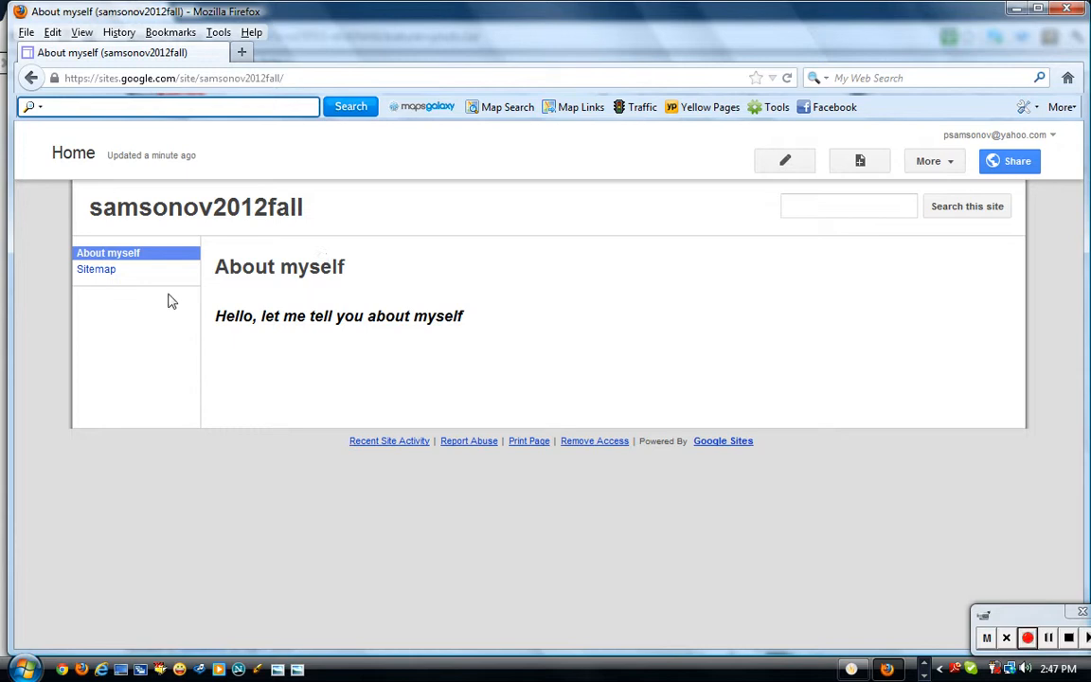
left_click(108, 271)
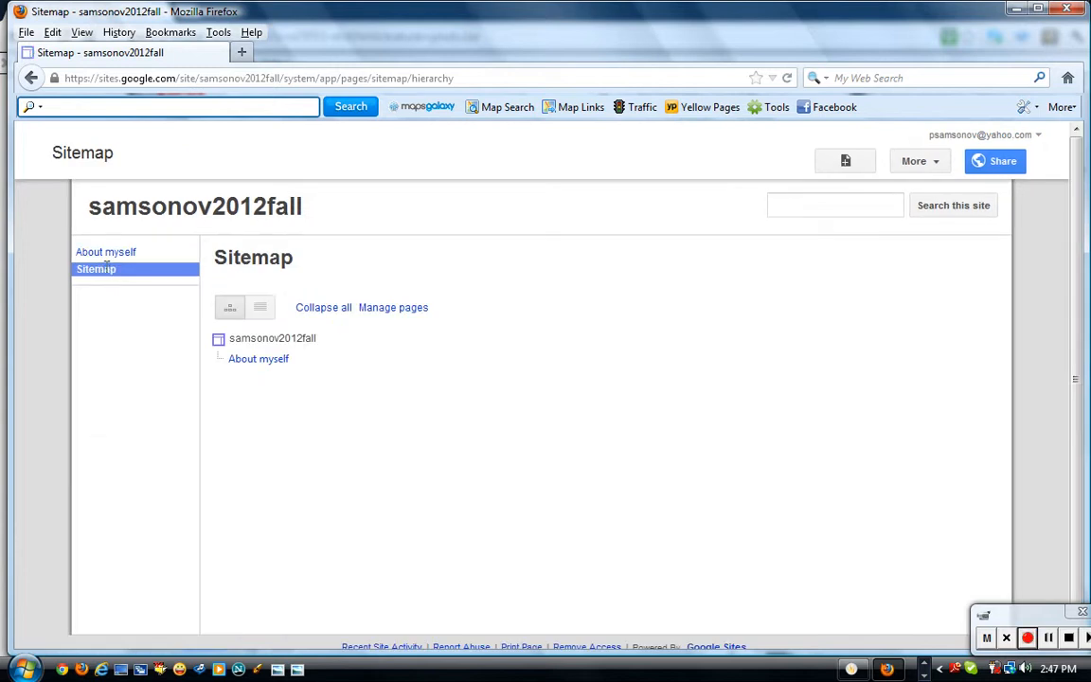
left_click(407, 310)
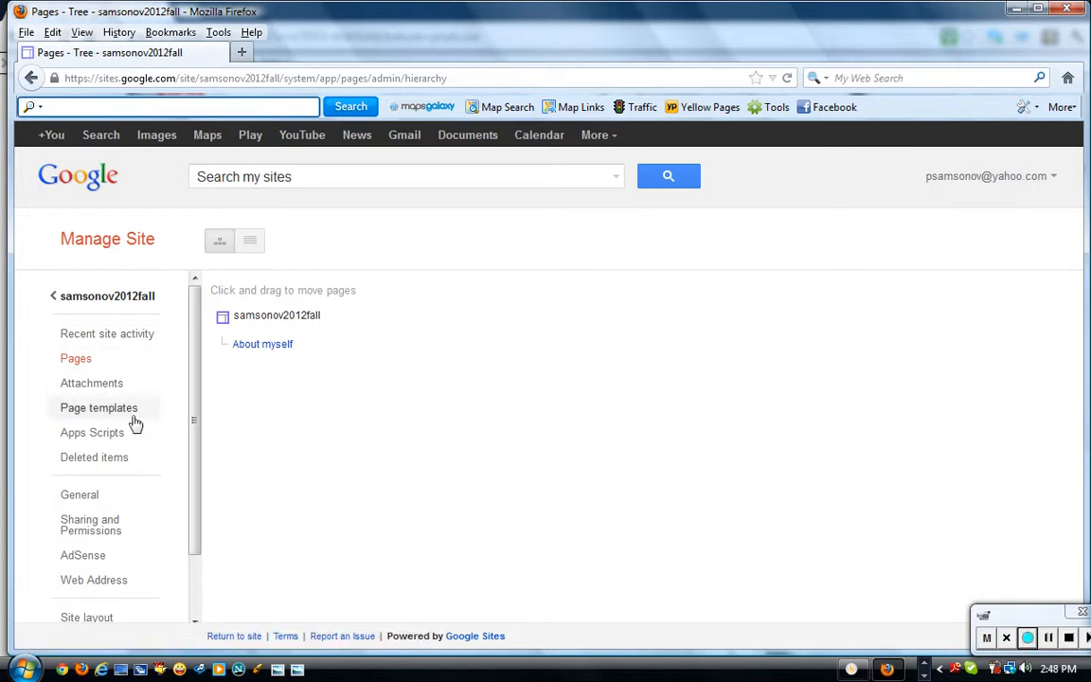
Change the site name in General settings to the owner's name plus 'test site' and save.
left_click(79, 496)
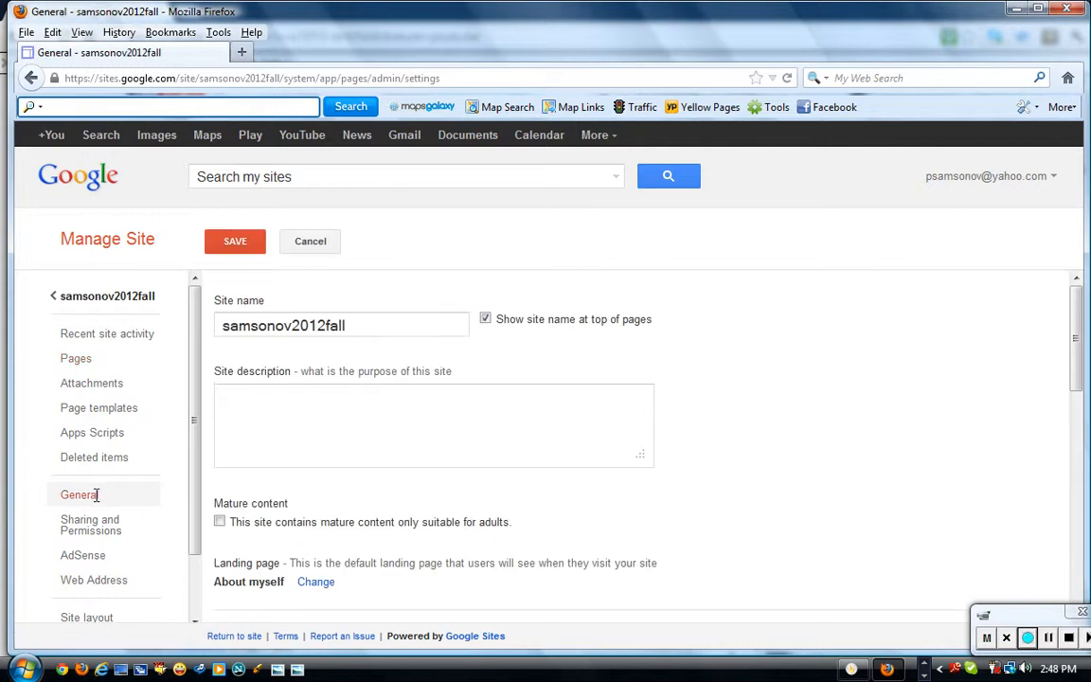
left_click_drag(352, 327, 198, 325)
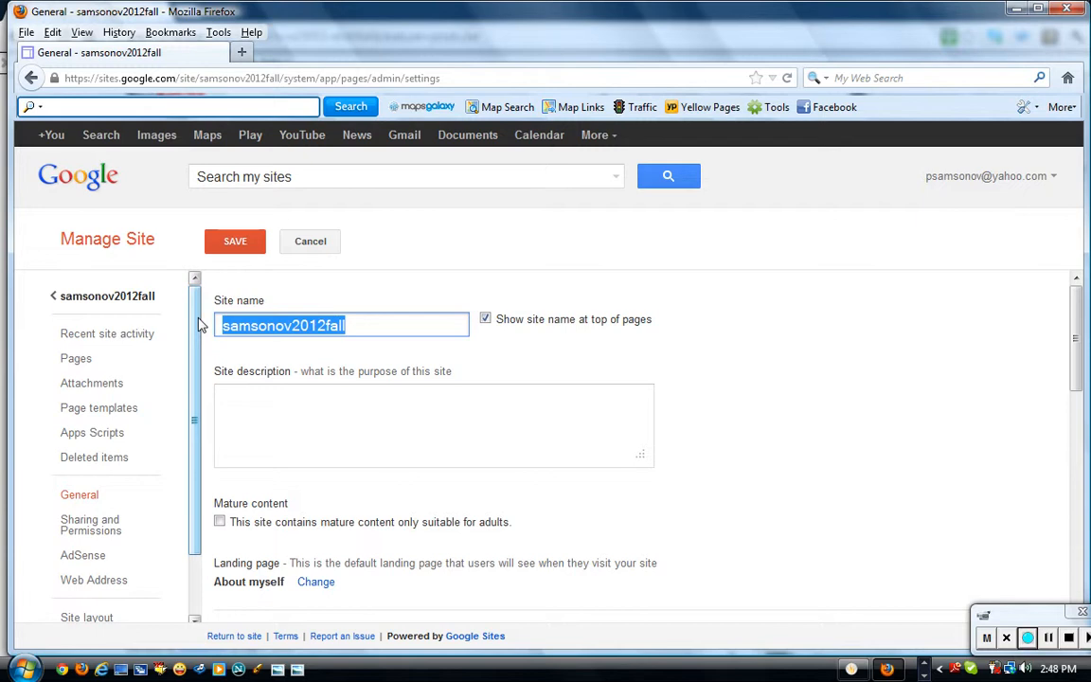
type("Dr. ")
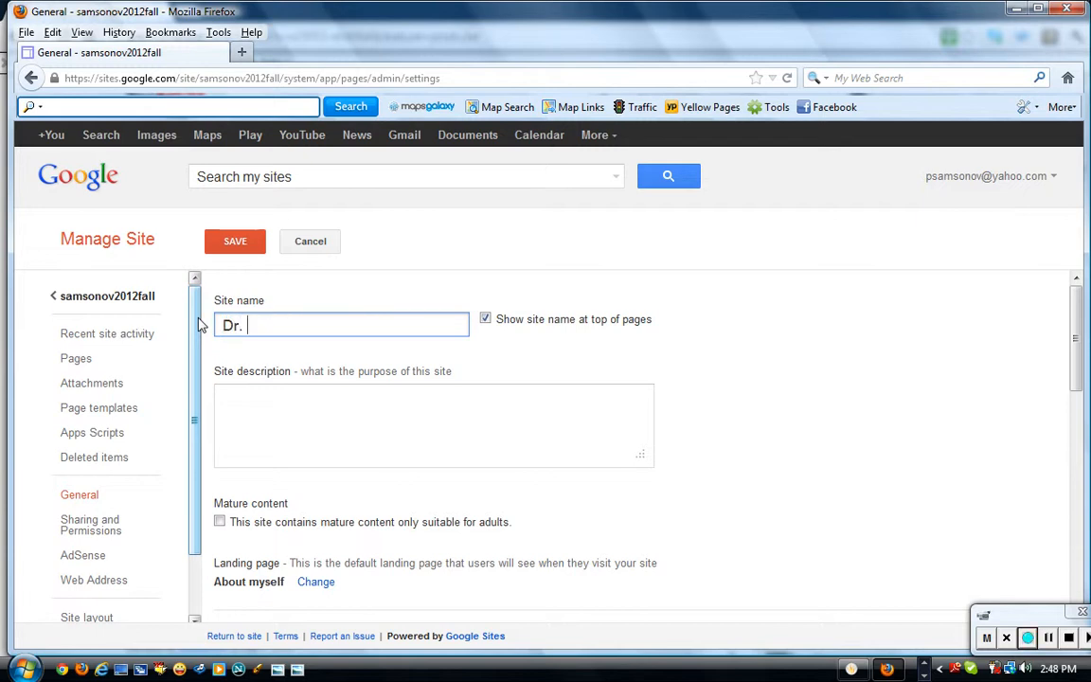
type("Samsonov")
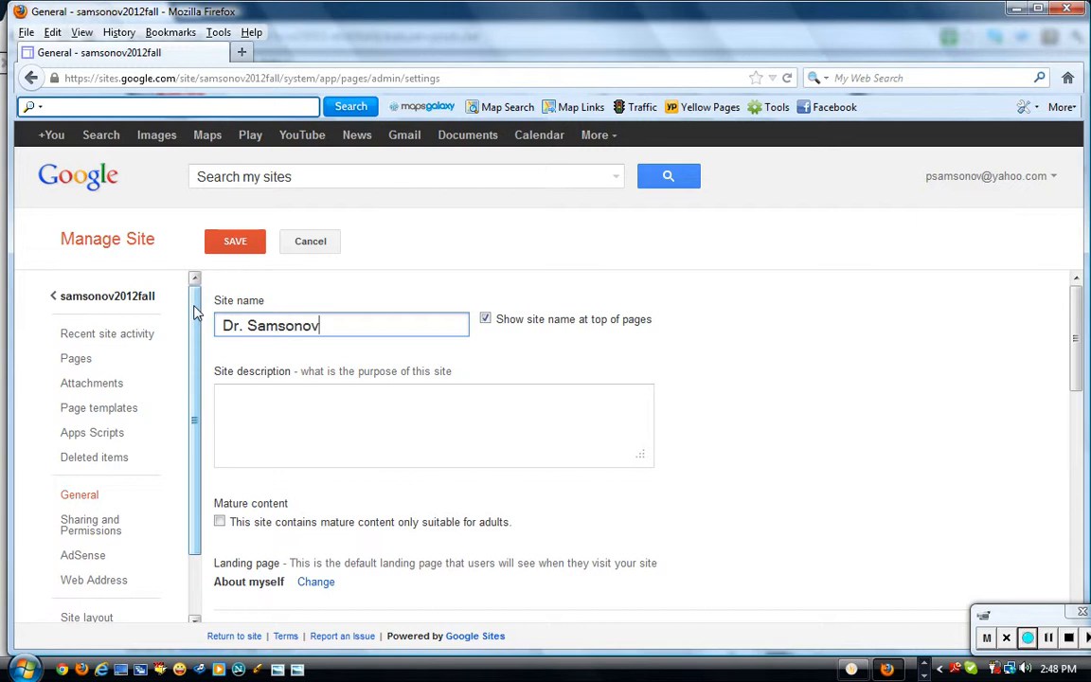
type("'s test site")
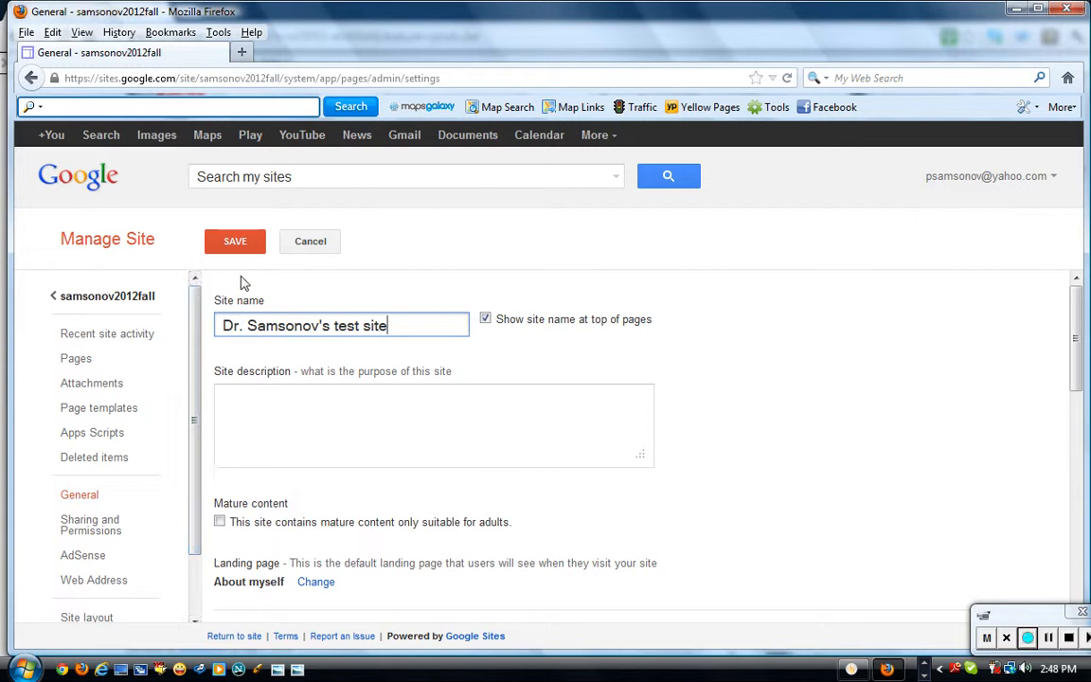
left_click(234, 241)
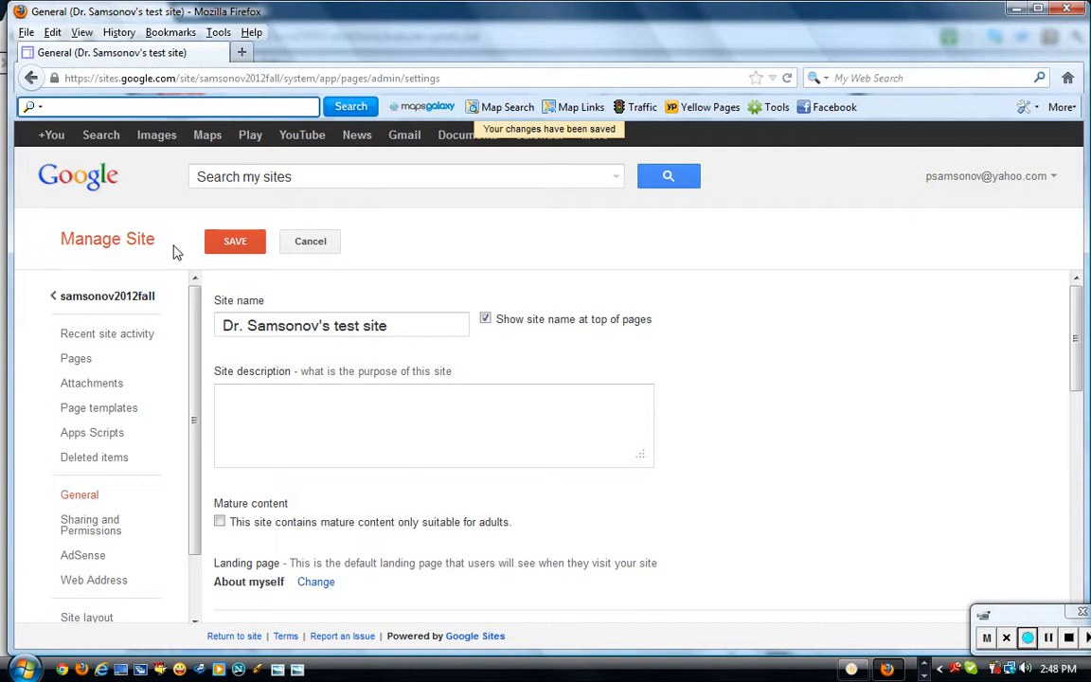
Reopen About myself in the editor, add an empty line after the intro, and select the intro line.
left_click(140, 298)
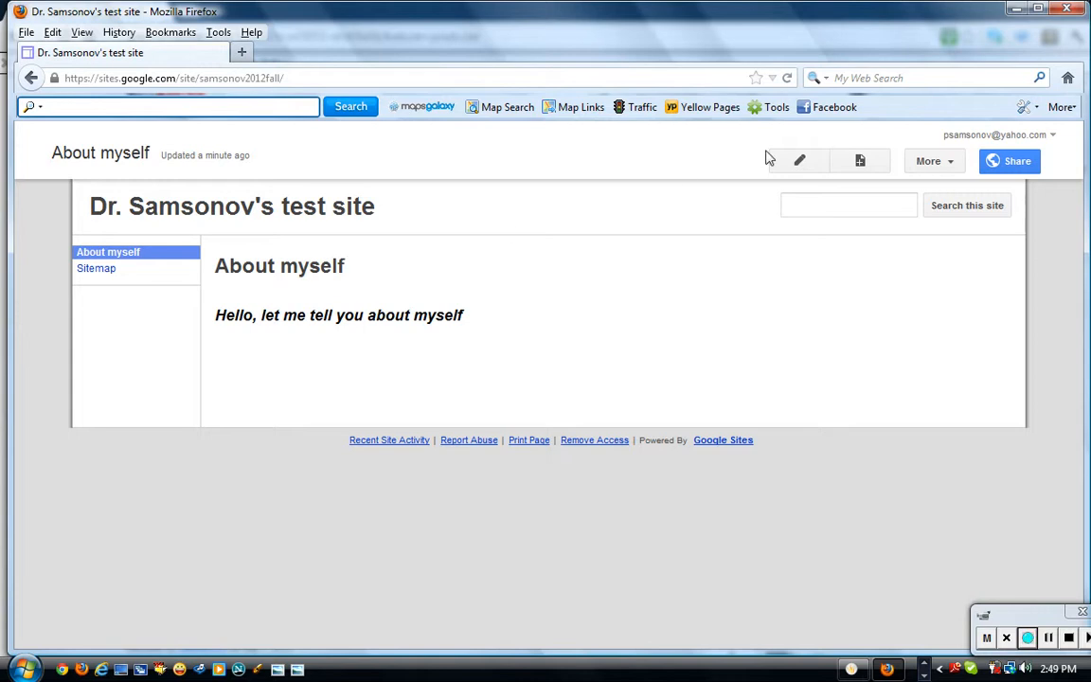
left_click(800, 163)
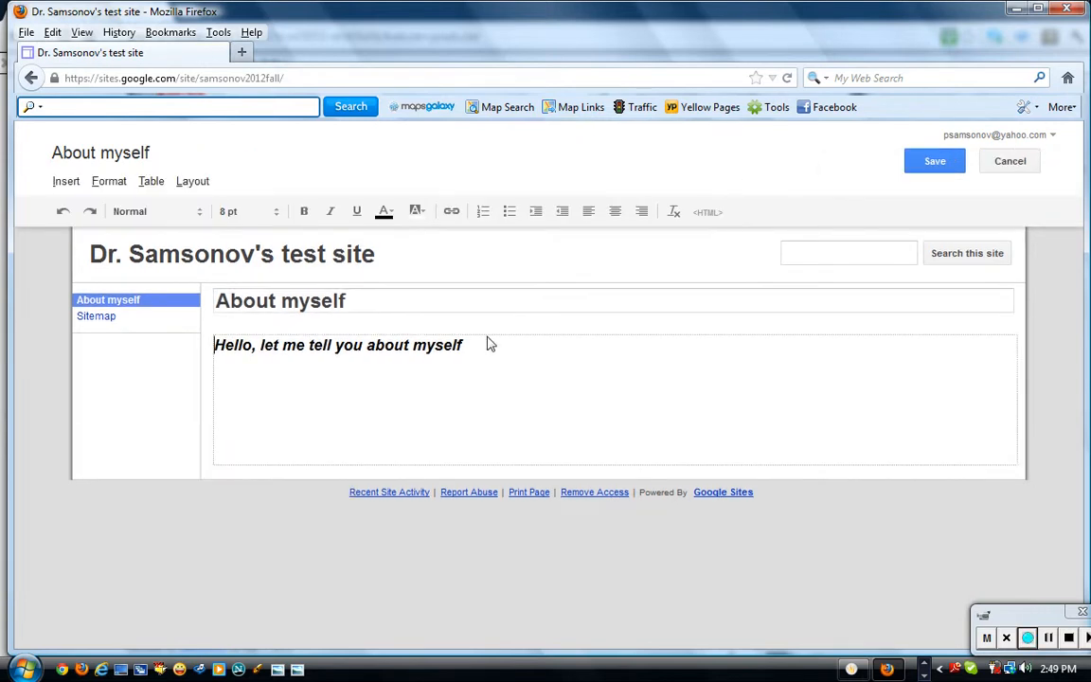
left_click(480, 353)
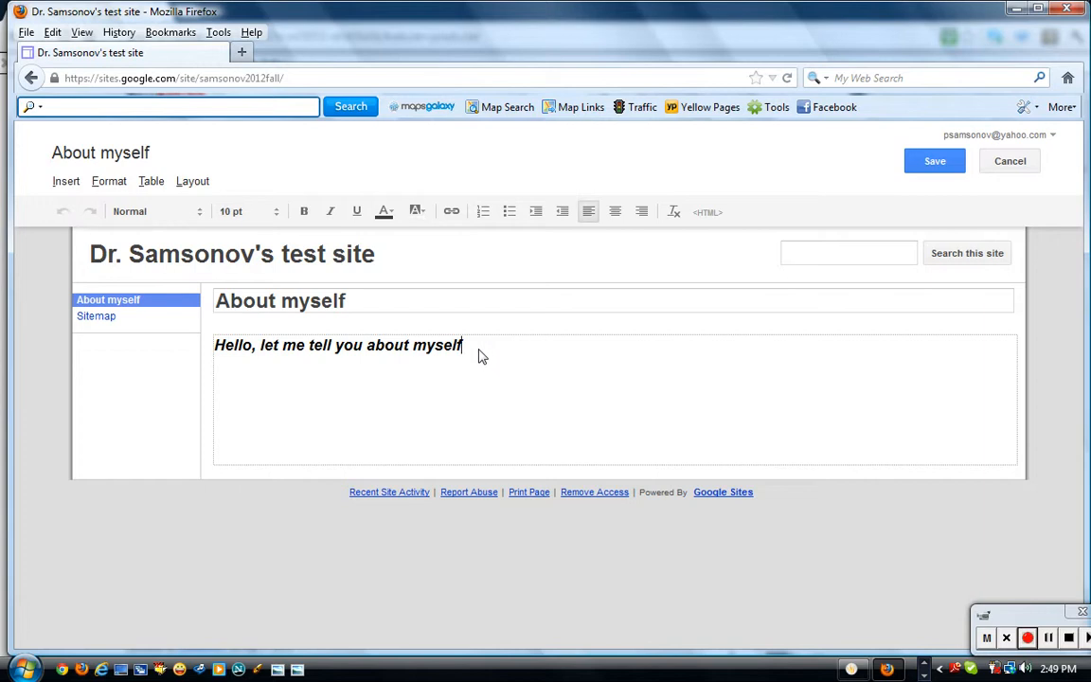
key("Return")
left_click(463, 344)
left_click_drag(463, 344, 216, 346)
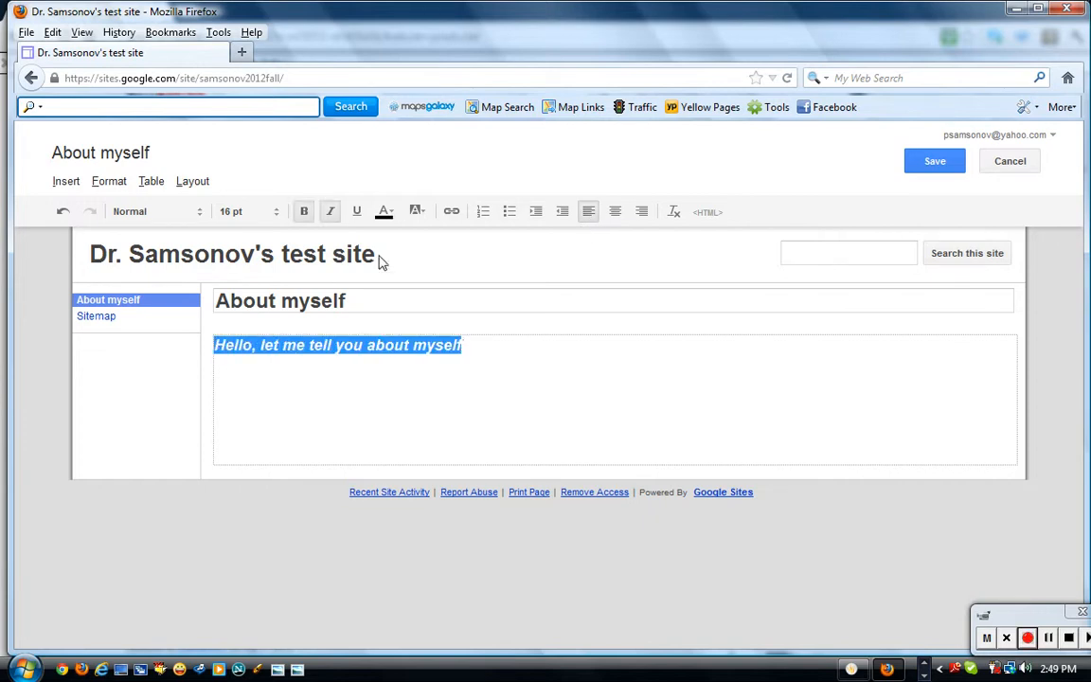
left_click(562, 212)
Try indent and center/right/left alignment on the intro line, ending left-aligned as a bulleted item.
left_click(536, 212)
left_click(536, 212)
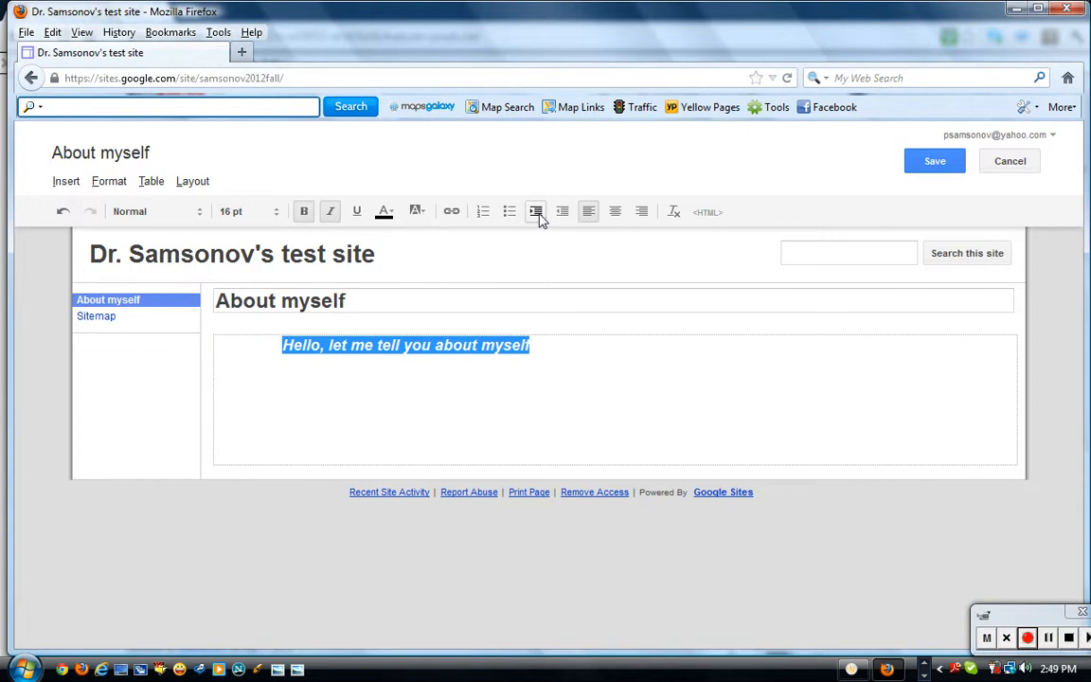
left_click(536, 212)
left_click(562, 212)
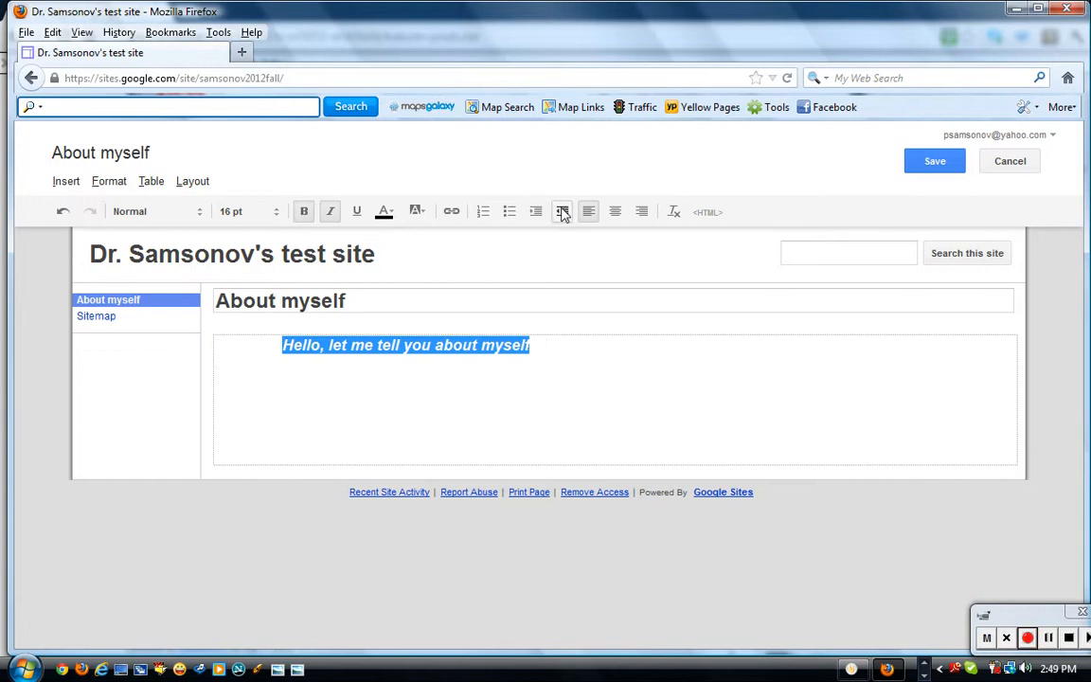
left_click(562, 212)
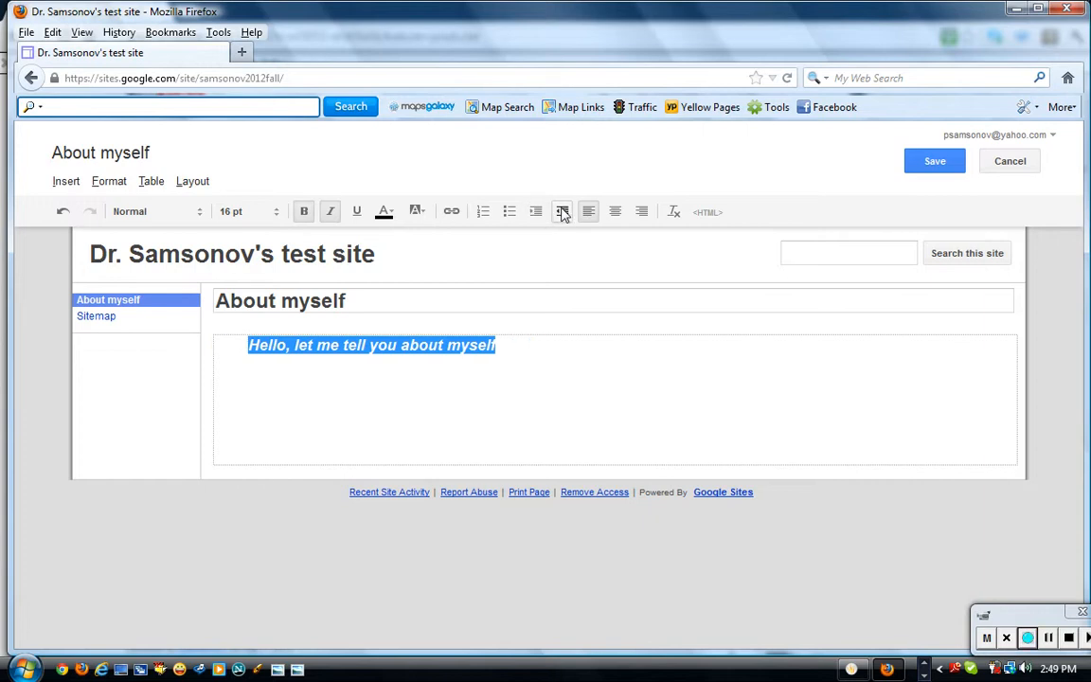
left_click(615, 212)
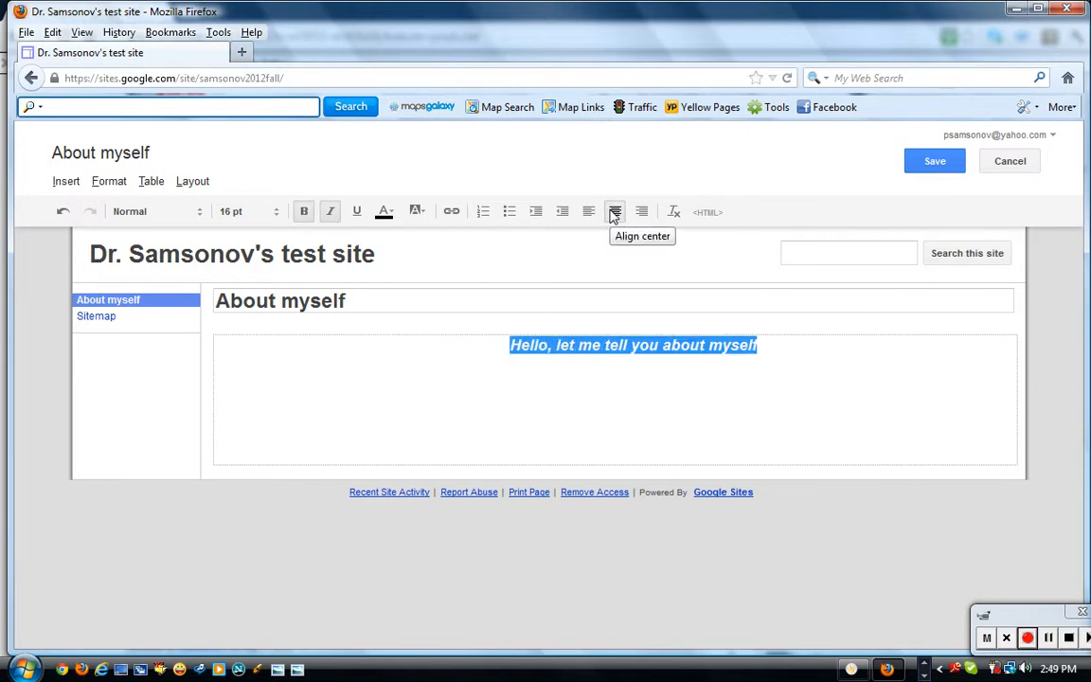
left_click(641, 212)
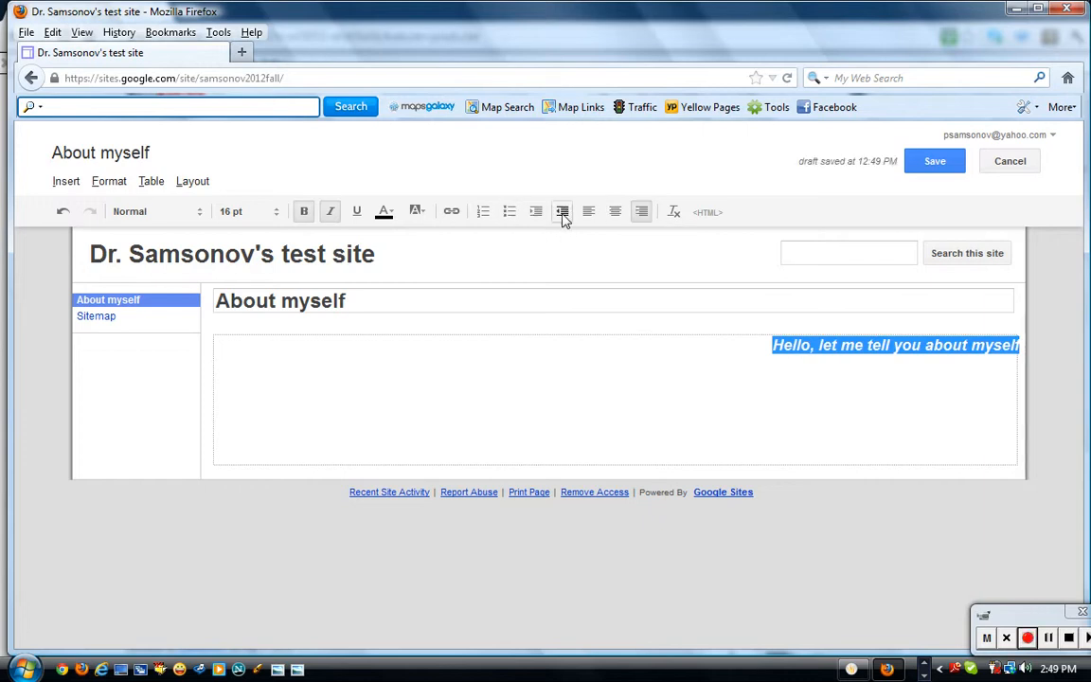
key("ctrl+l")
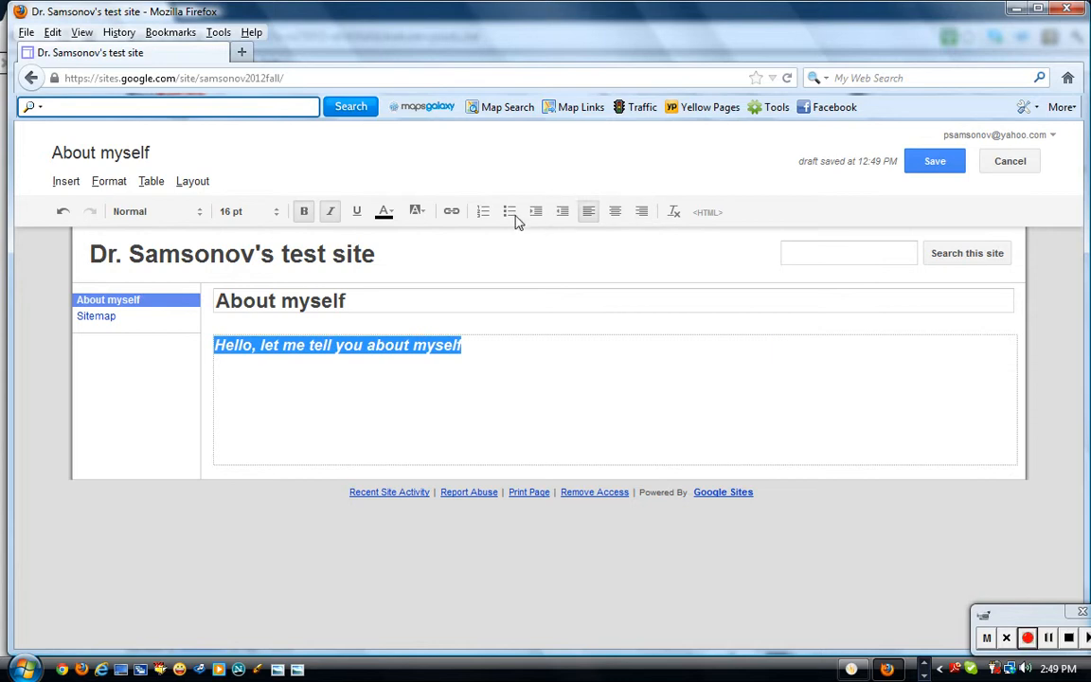
left_click(483, 213)
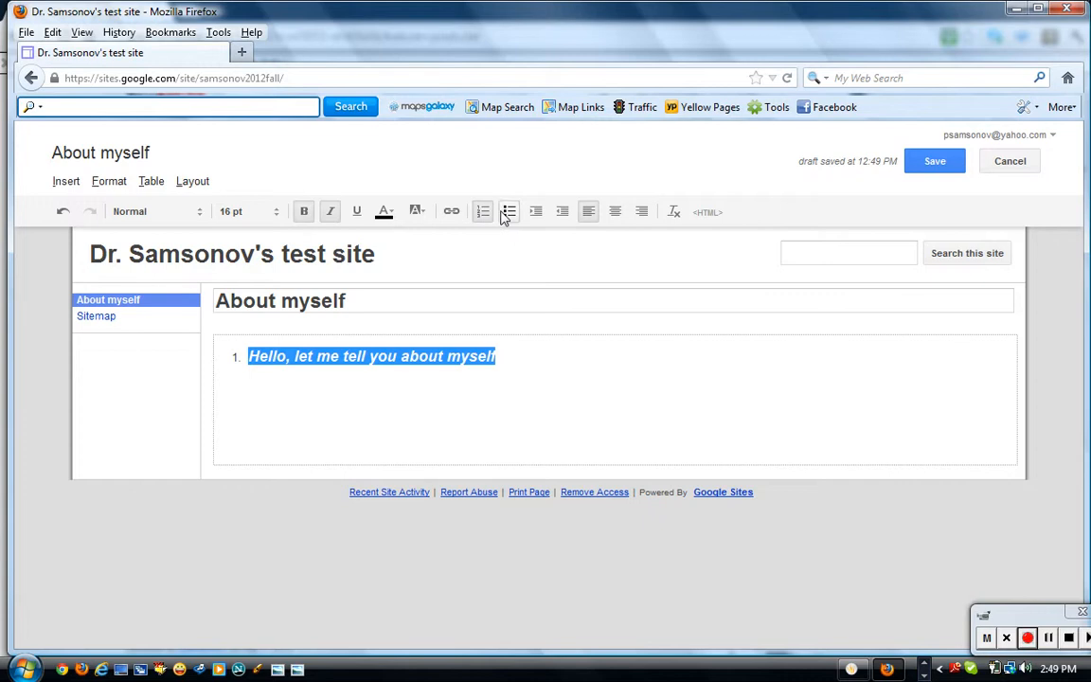
left_click(510, 213)
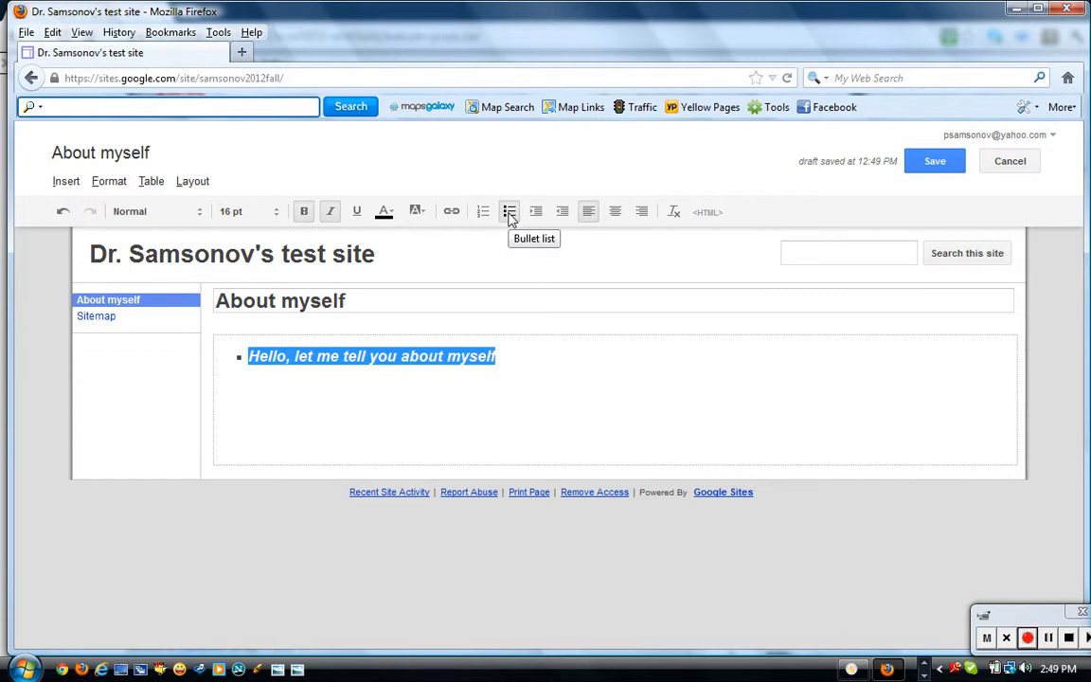
Try red background highlights on the intro line and on the letters 'ou'.
left_click(420, 213)
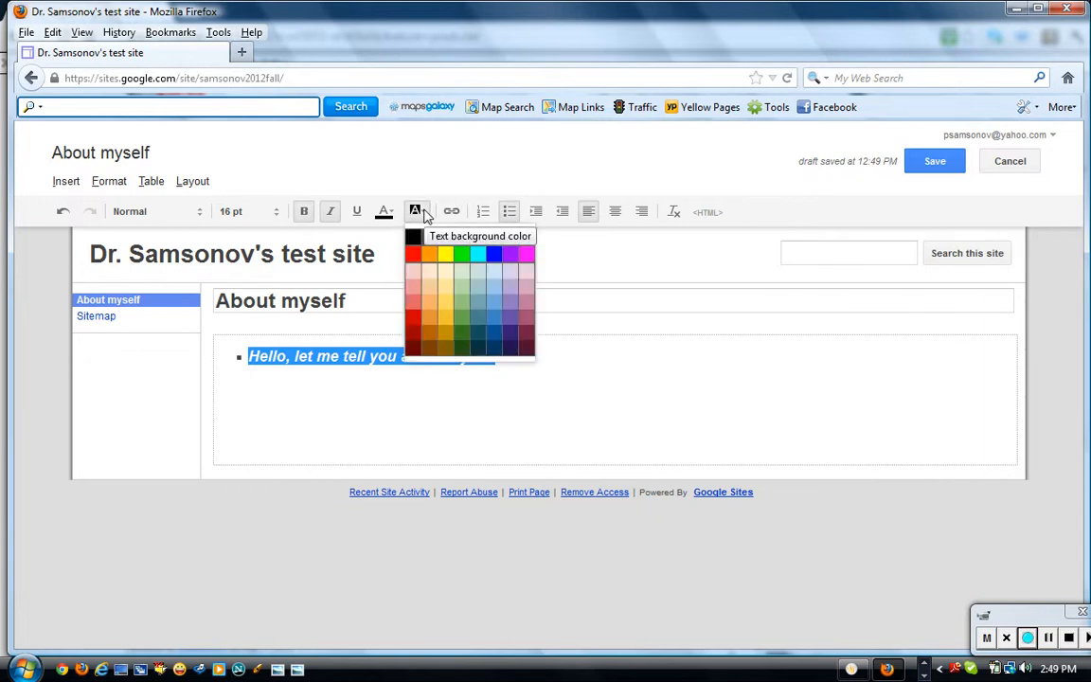
left_click(418, 255)
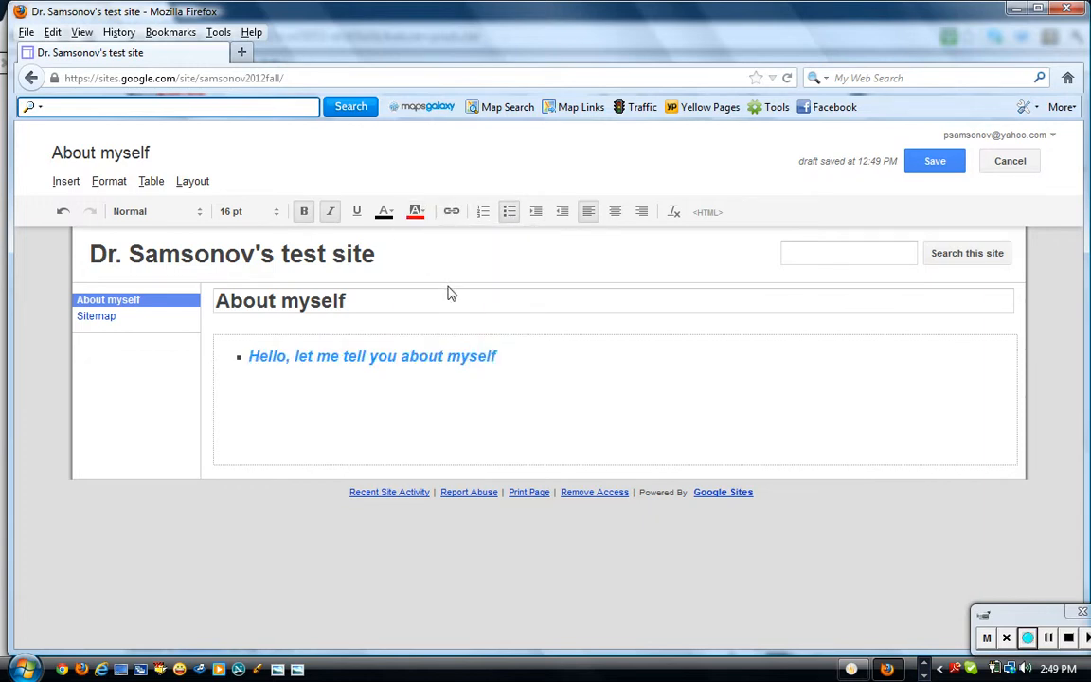
left_click(418, 212)
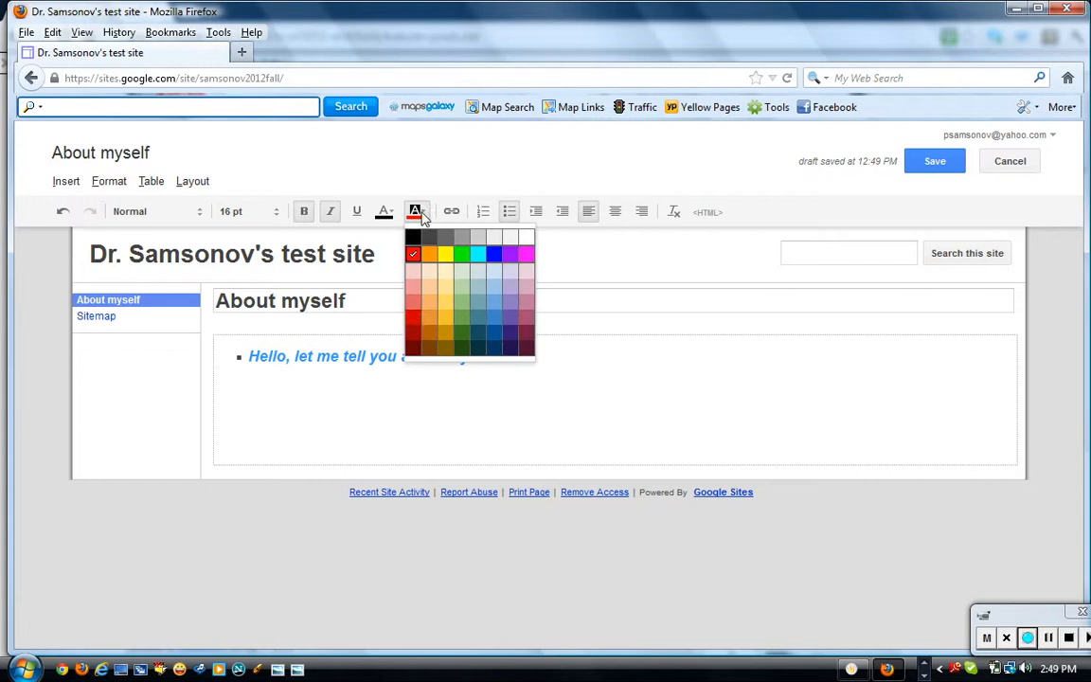
left_click(414, 318)
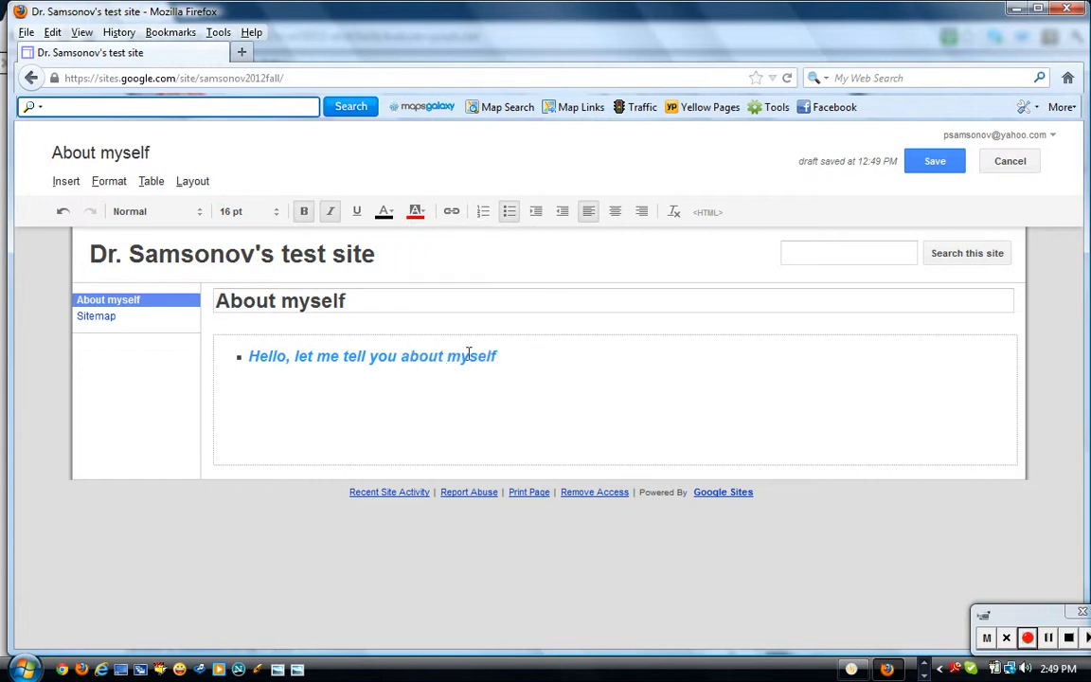
left_click(379, 352)
left_click_drag(379, 352, 395, 356)
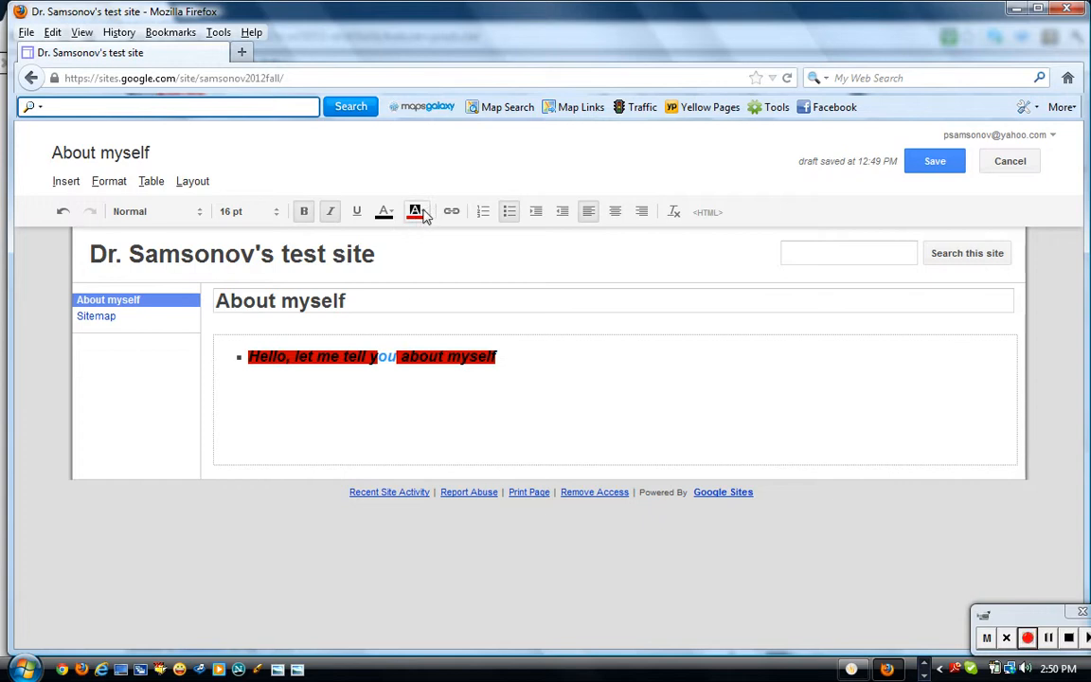
left_click(422, 214)
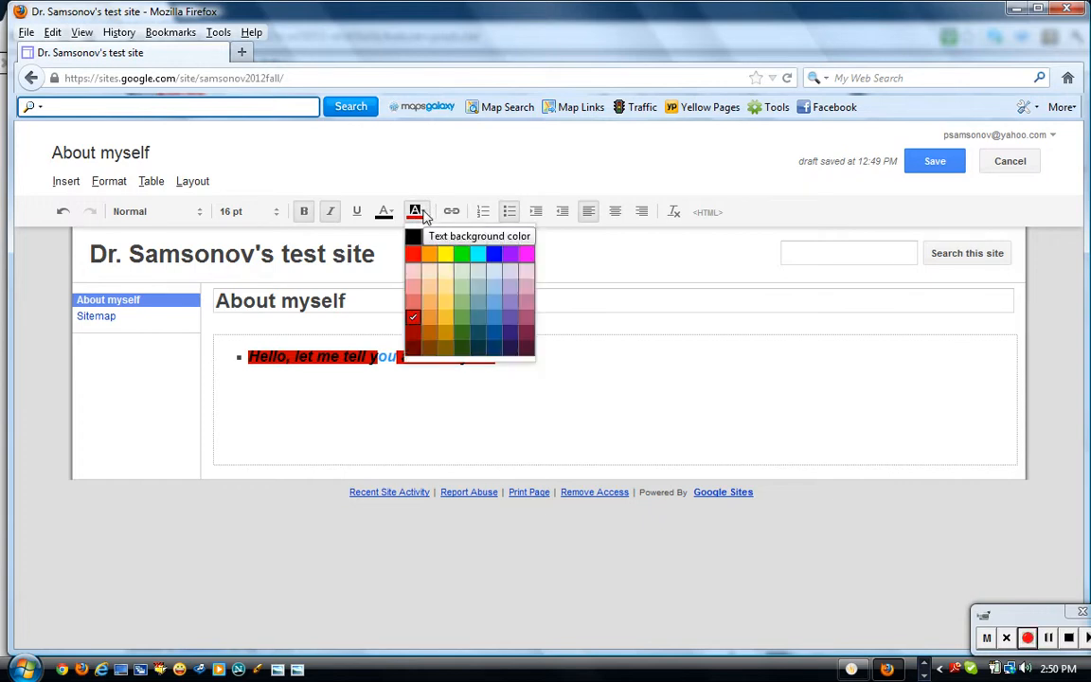
left_click(426, 215)
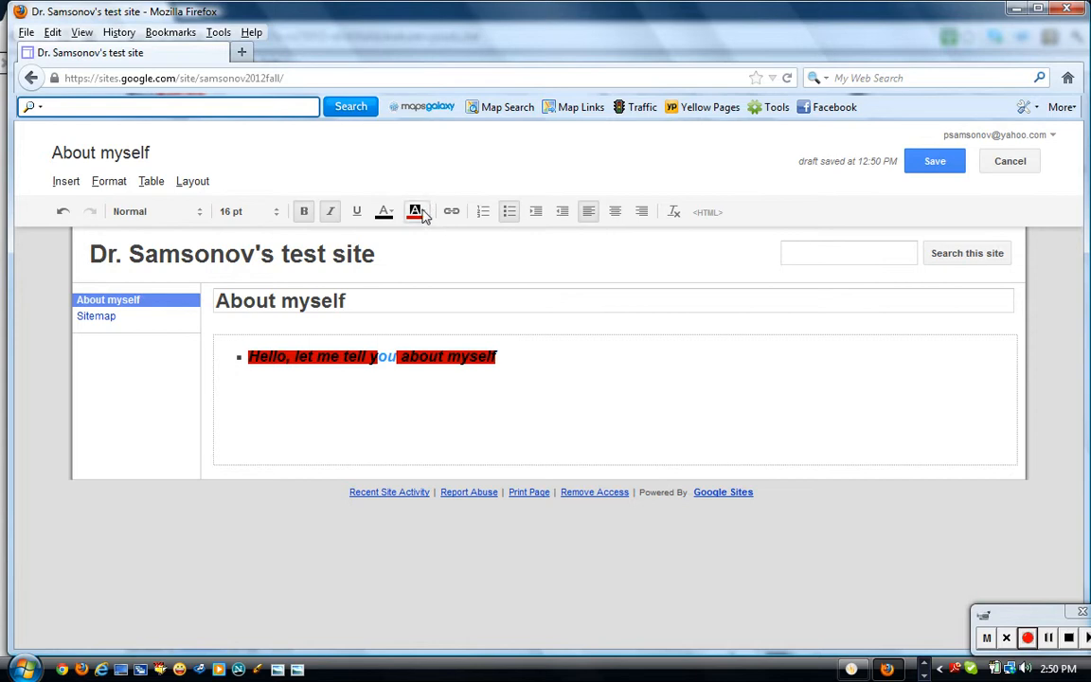
left_click(424, 215)
left_click(424, 216)
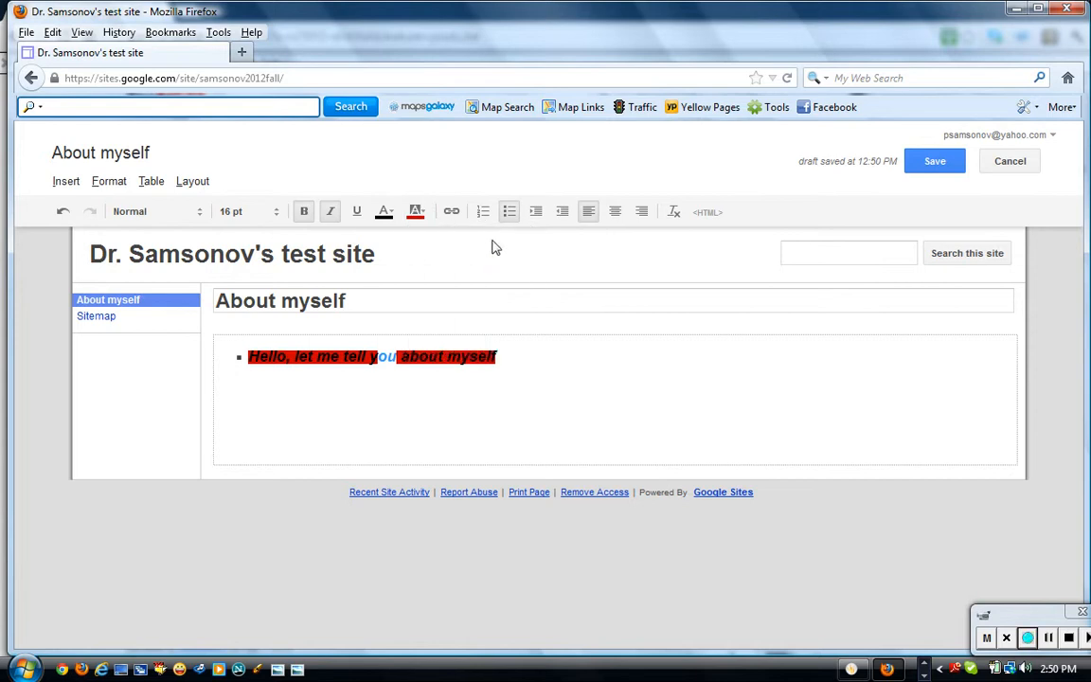
left_click(419, 214)
left_click(427, 216)
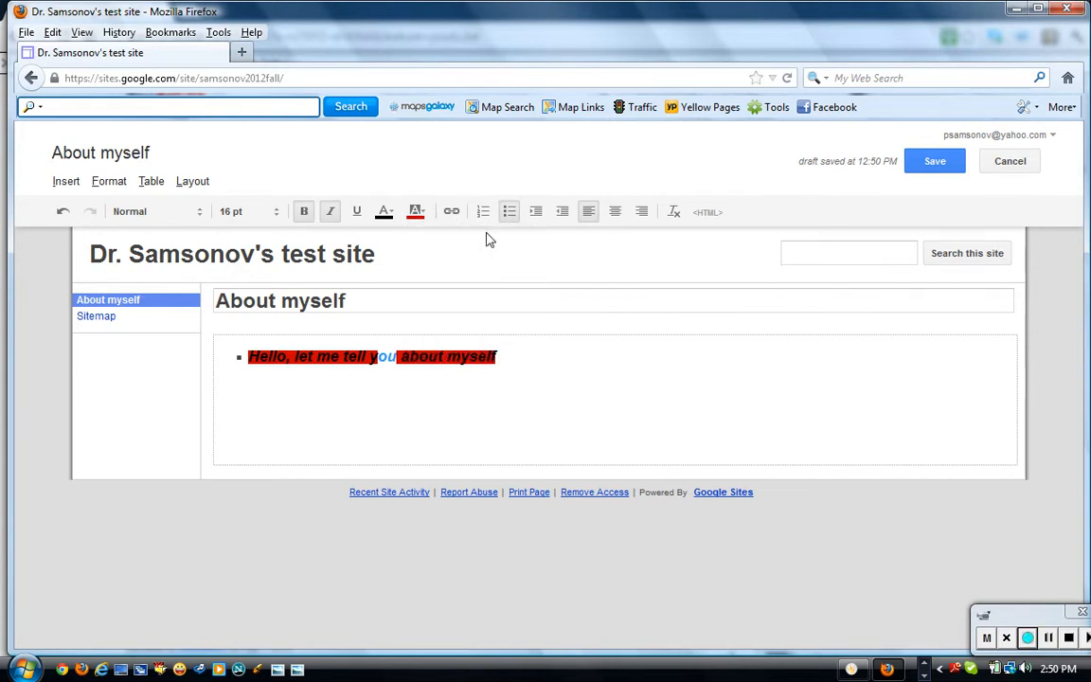
left_click(419, 213)
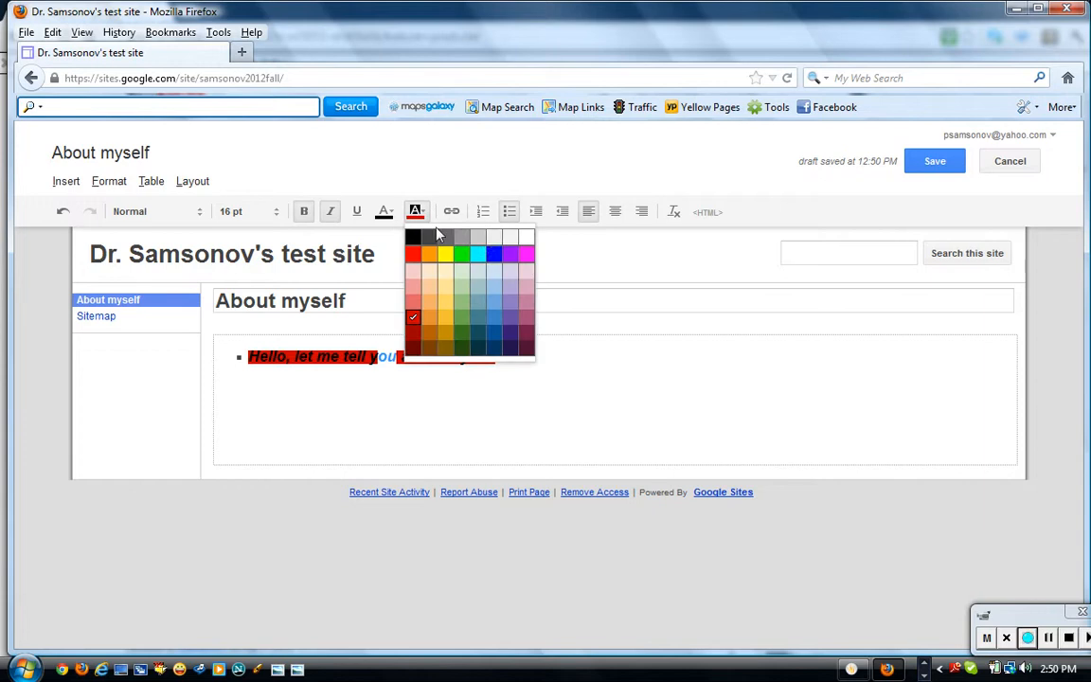
left_click(493, 245)
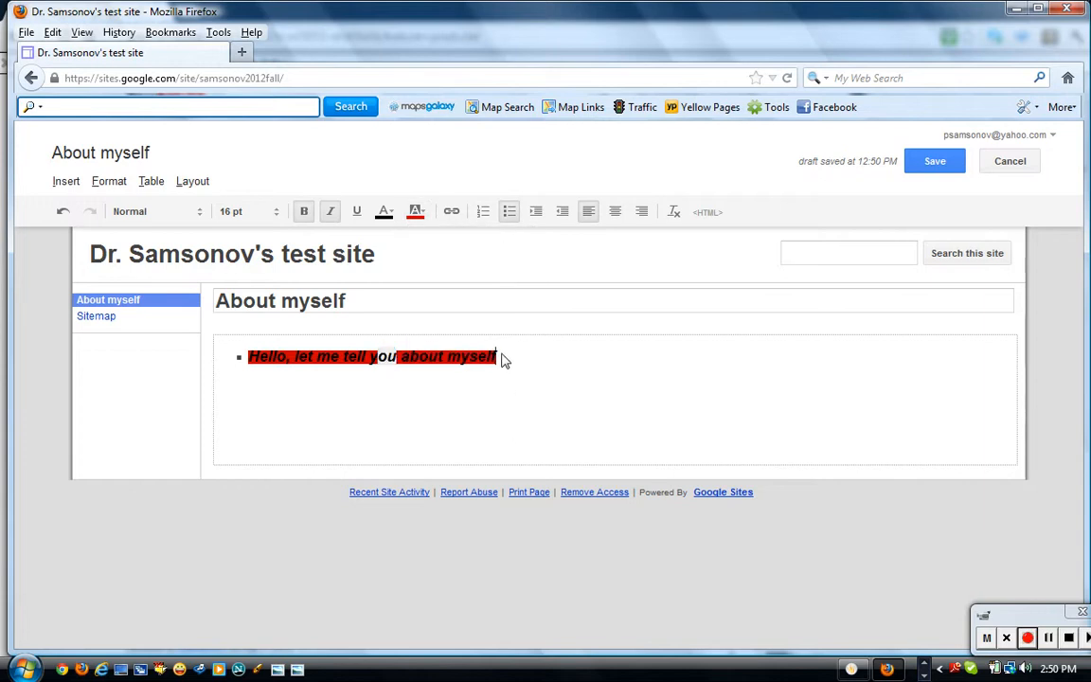
Clear the background highlight from the intro line.
left_click_drag(499, 358, 237, 354)
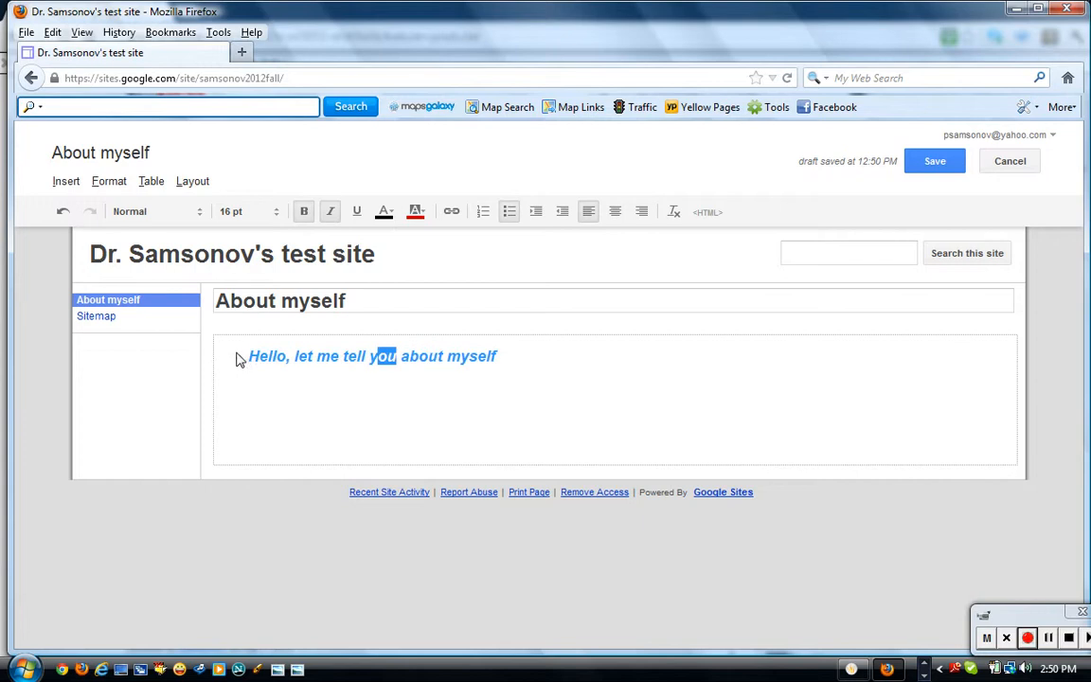
left_click(417, 212)
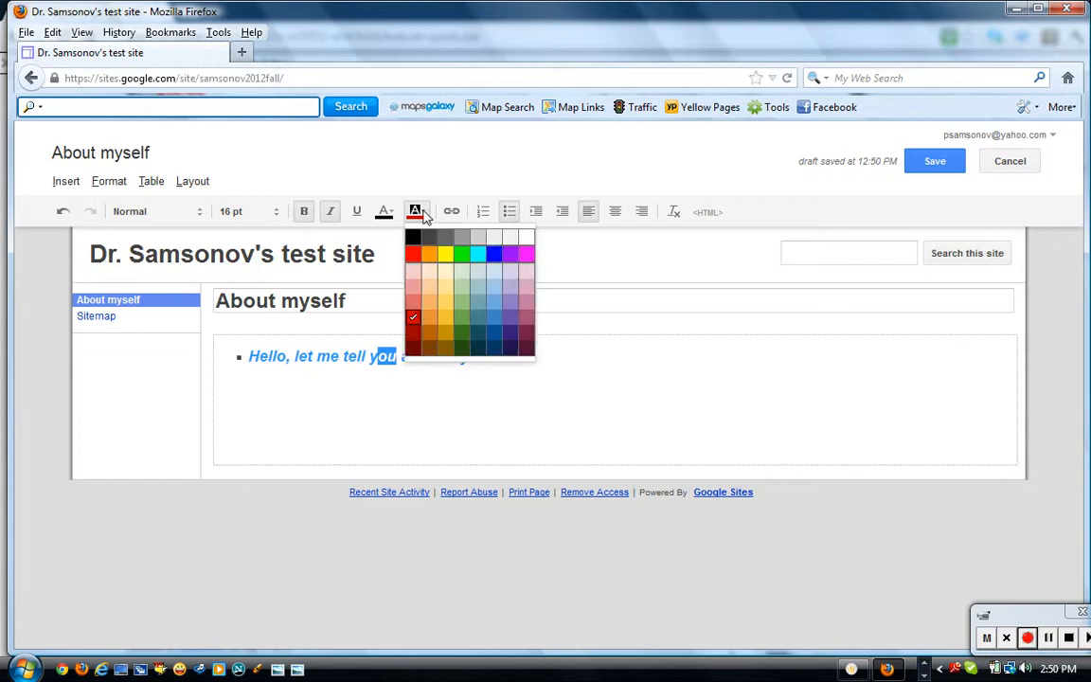
left_click(494, 242)
left_click(551, 379)
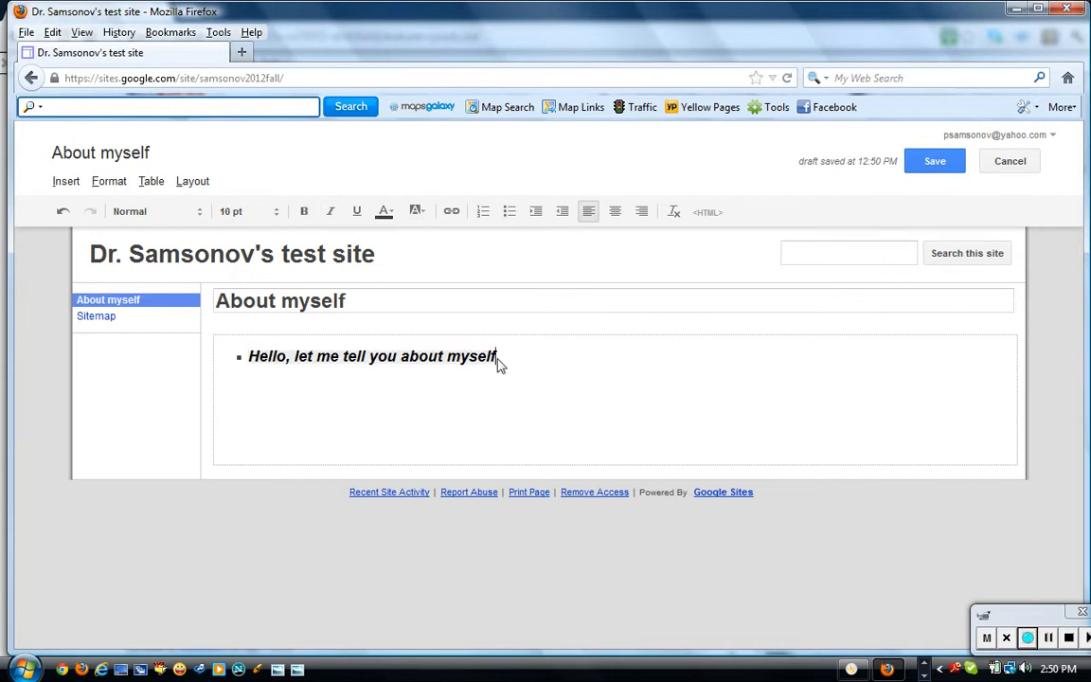
Colour the whole intro line red.
left_click_drag(497, 360, 243, 355)
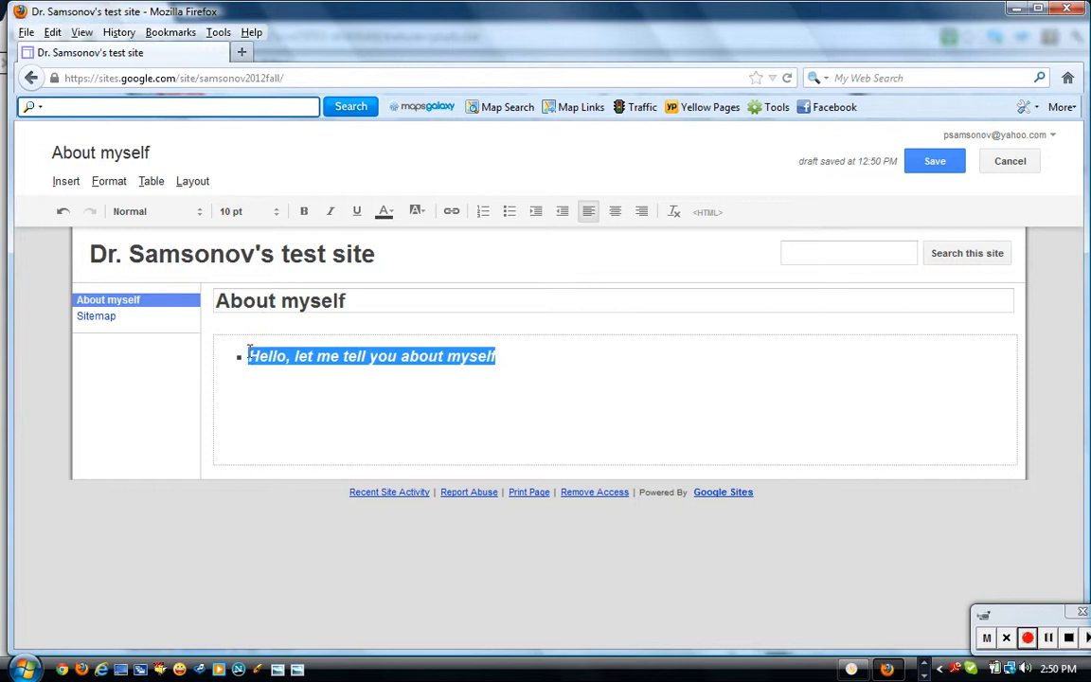
left_click(390, 211)
left_click(382, 255)
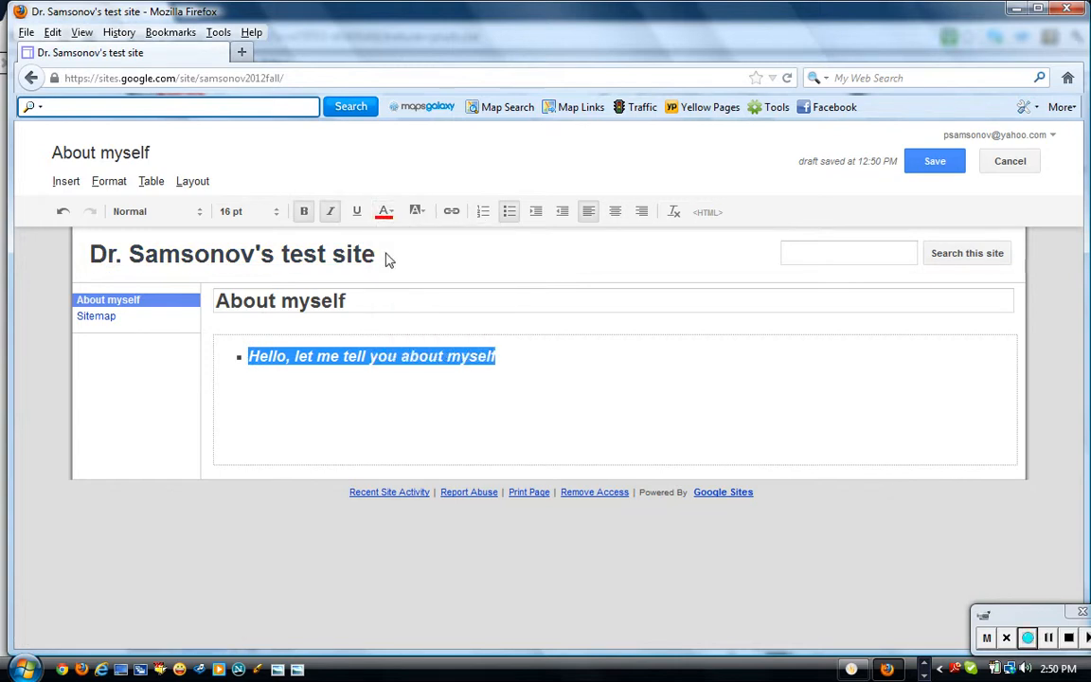
left_click(471, 351)
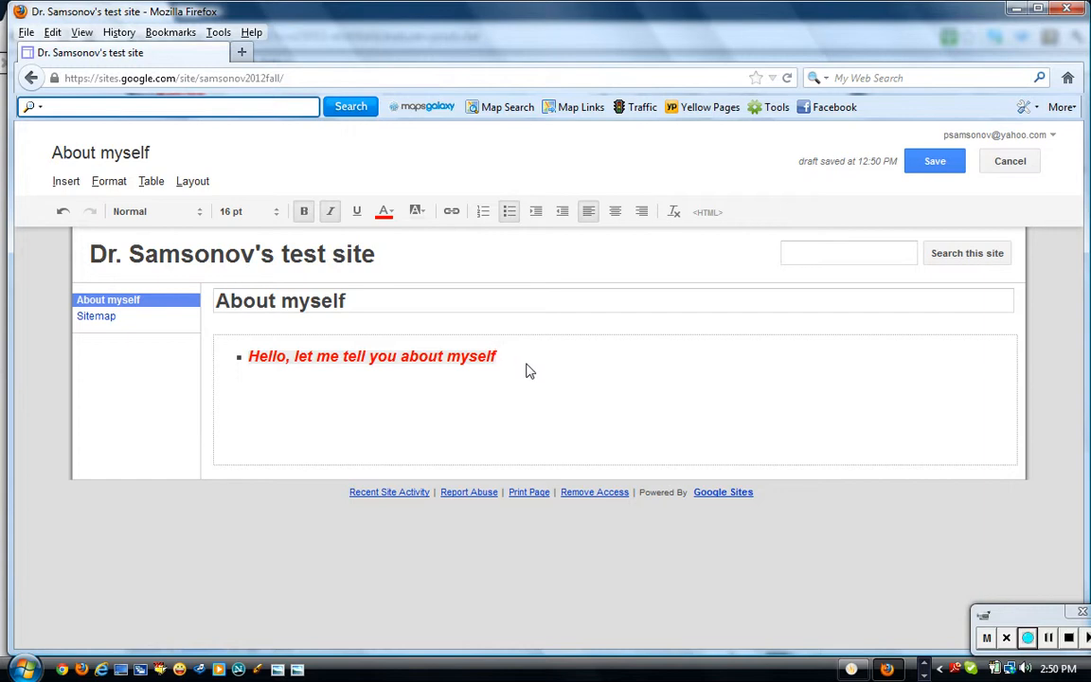
Start inserting an image and browse the computer's Desktop for a file to upload.
left_click(66, 181)
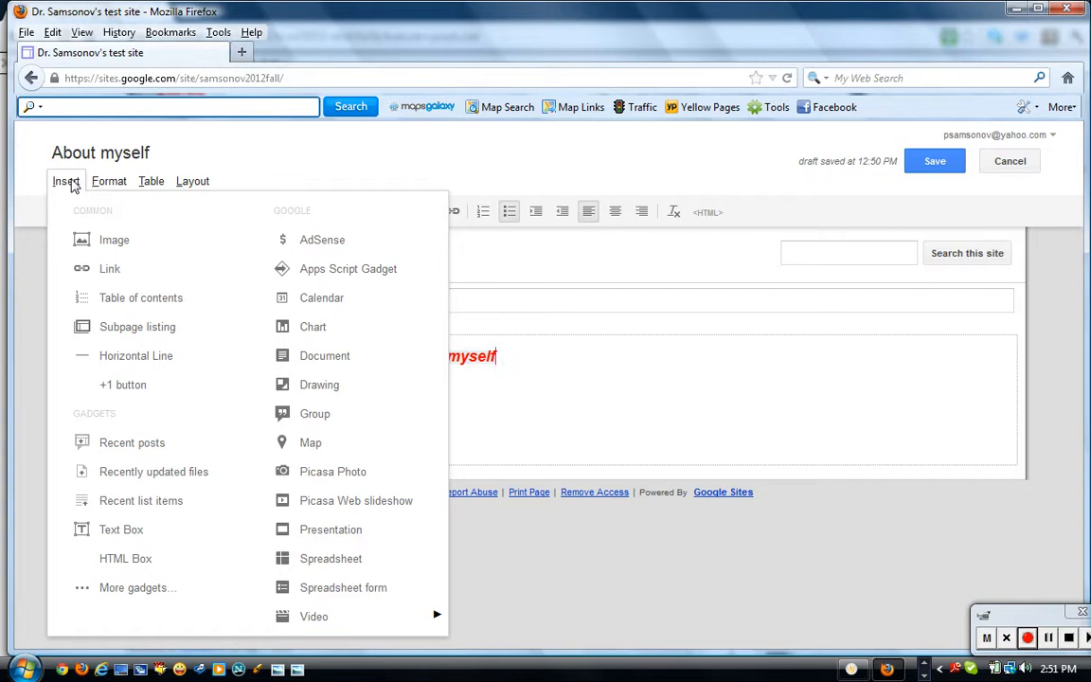
left_click(109, 240)
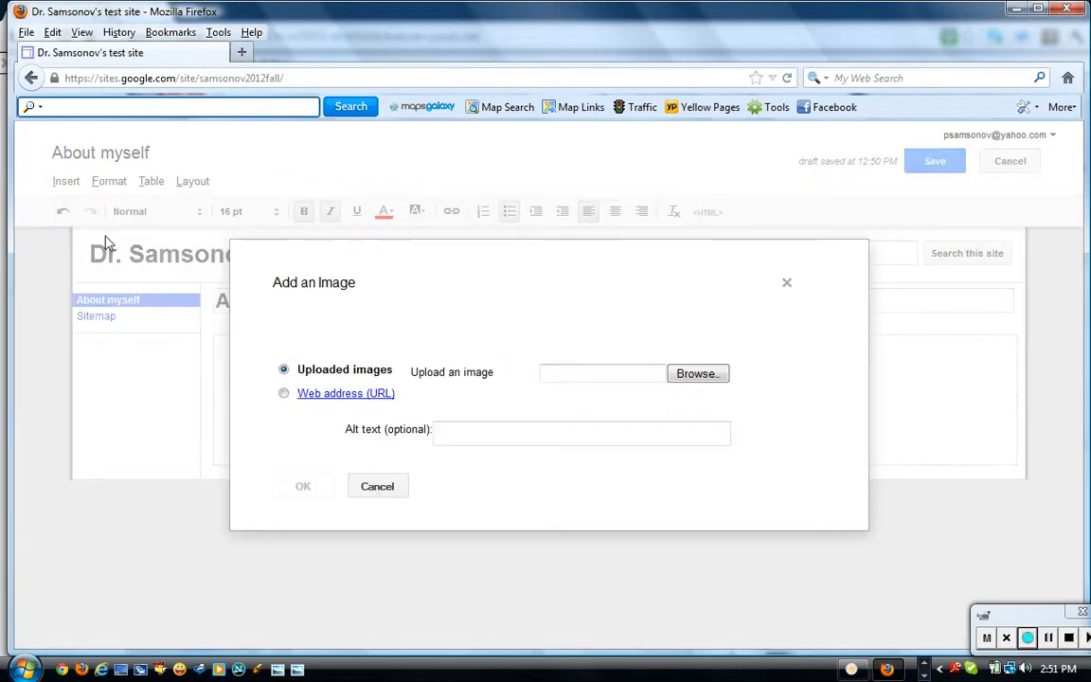
left_click(686, 378)
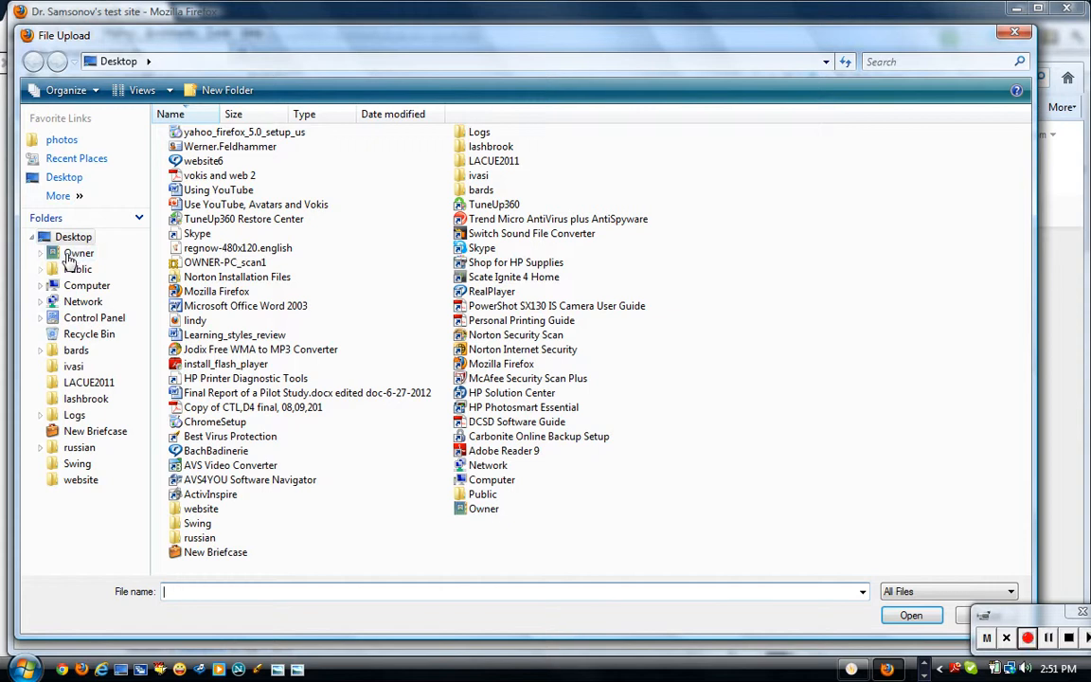
Find DSC00341.JPG in Pictures > denver and upload it, after dismissing a broken-shortcut error.
left_click(61, 139)
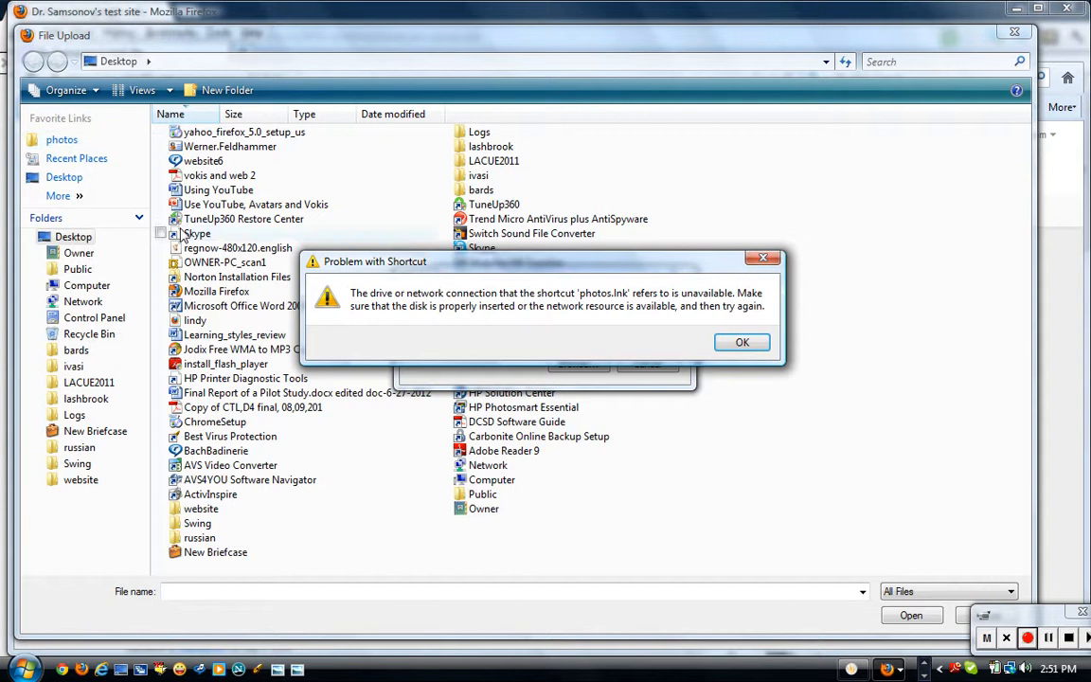
left_click(740, 341)
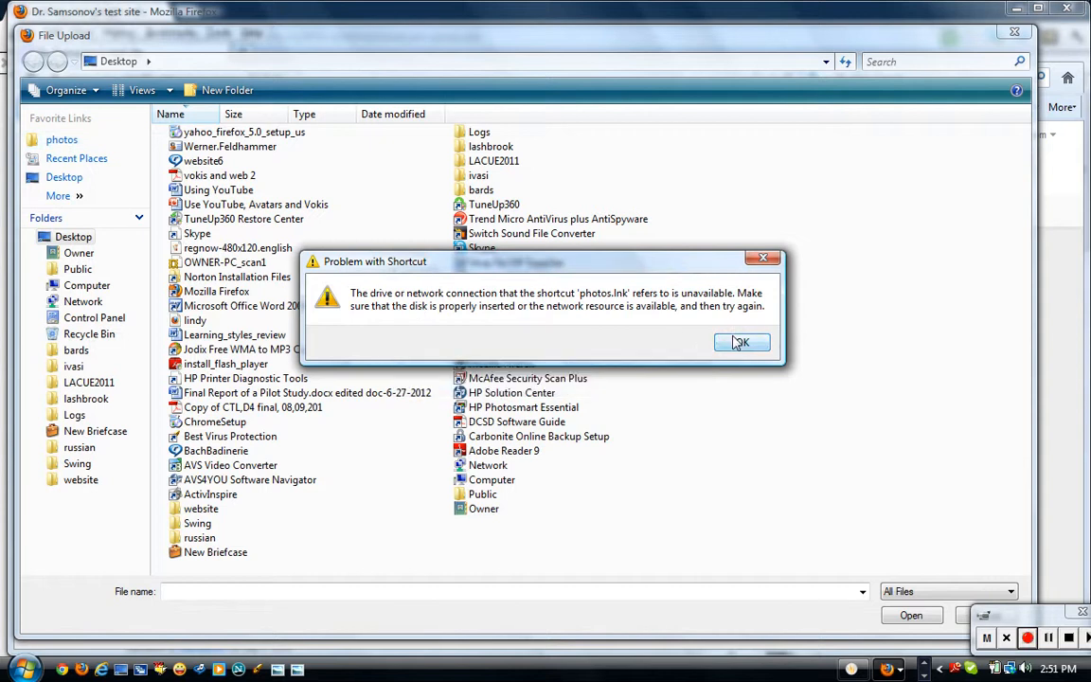
left_click(737, 343)
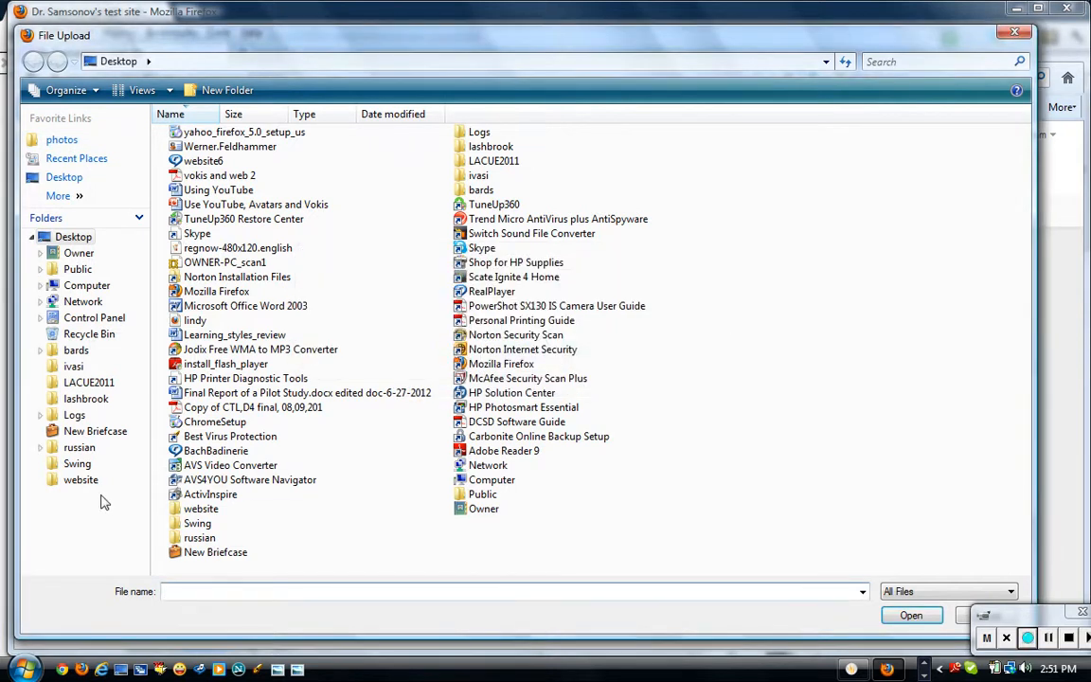
left_click(73, 255)
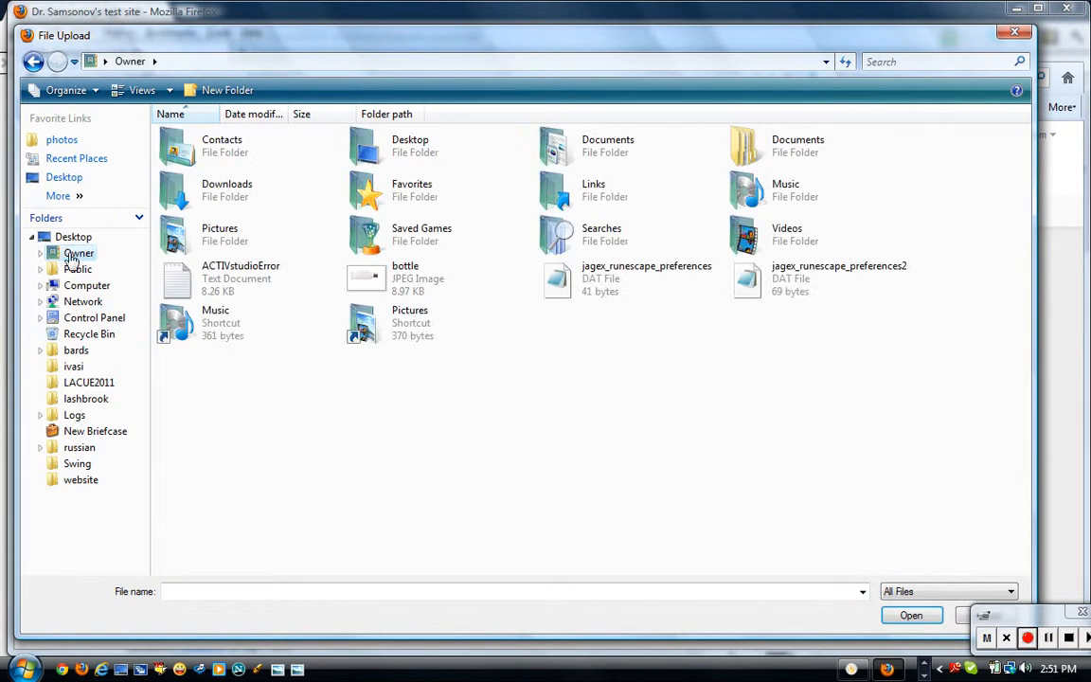
double_click(606, 147)
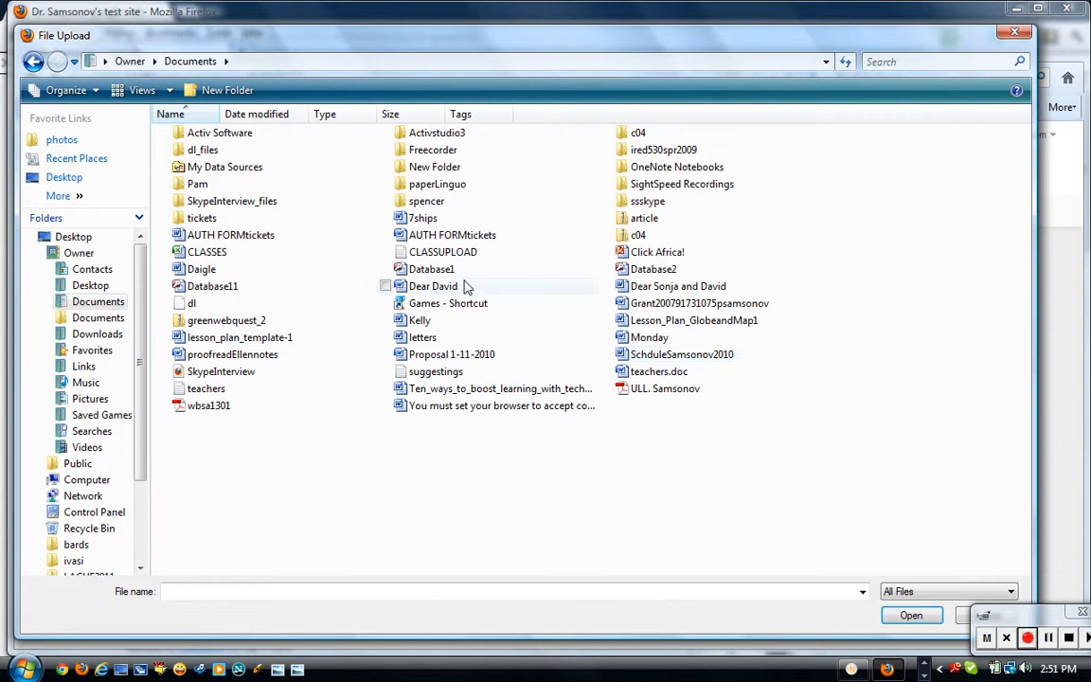
left_click(33, 61)
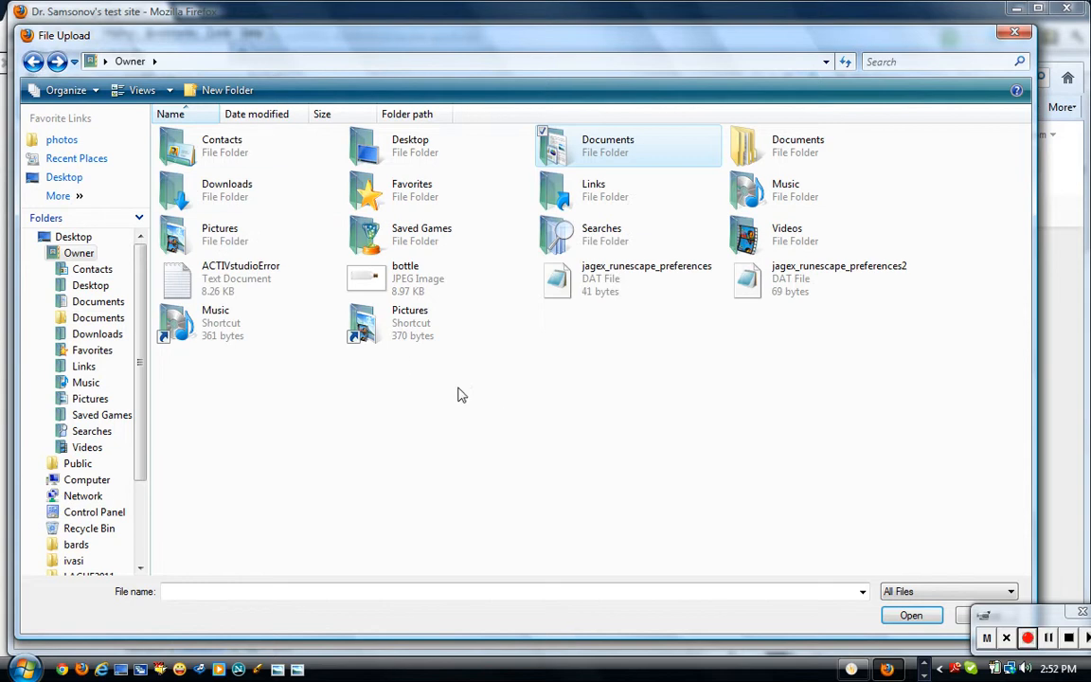
double_click(413, 324)
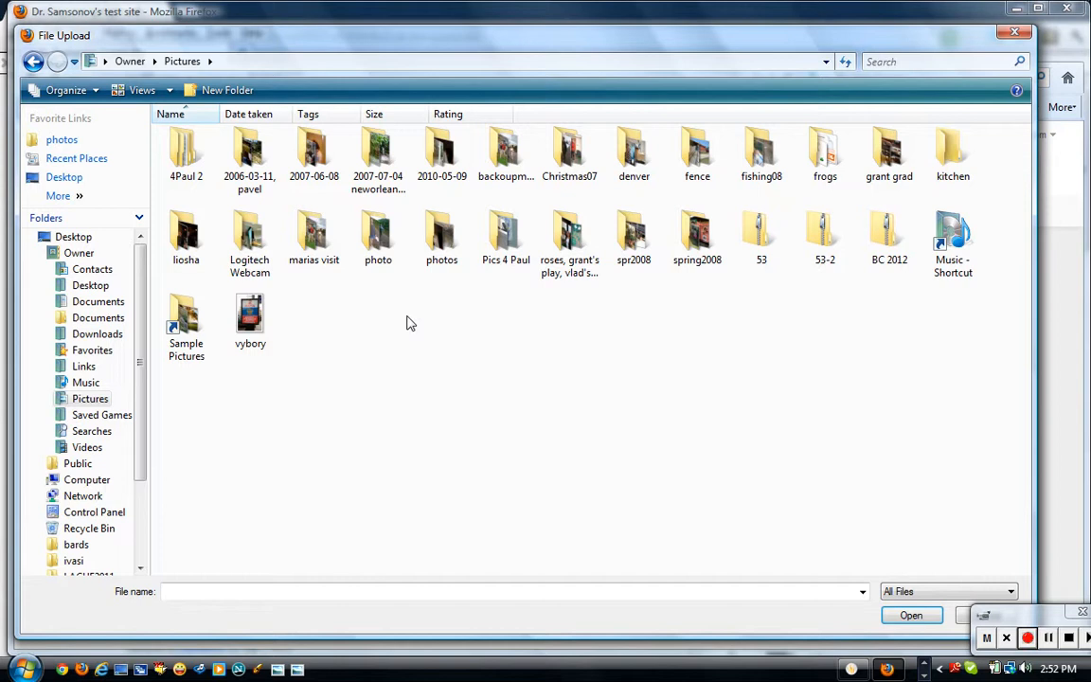
double_click(636, 161)
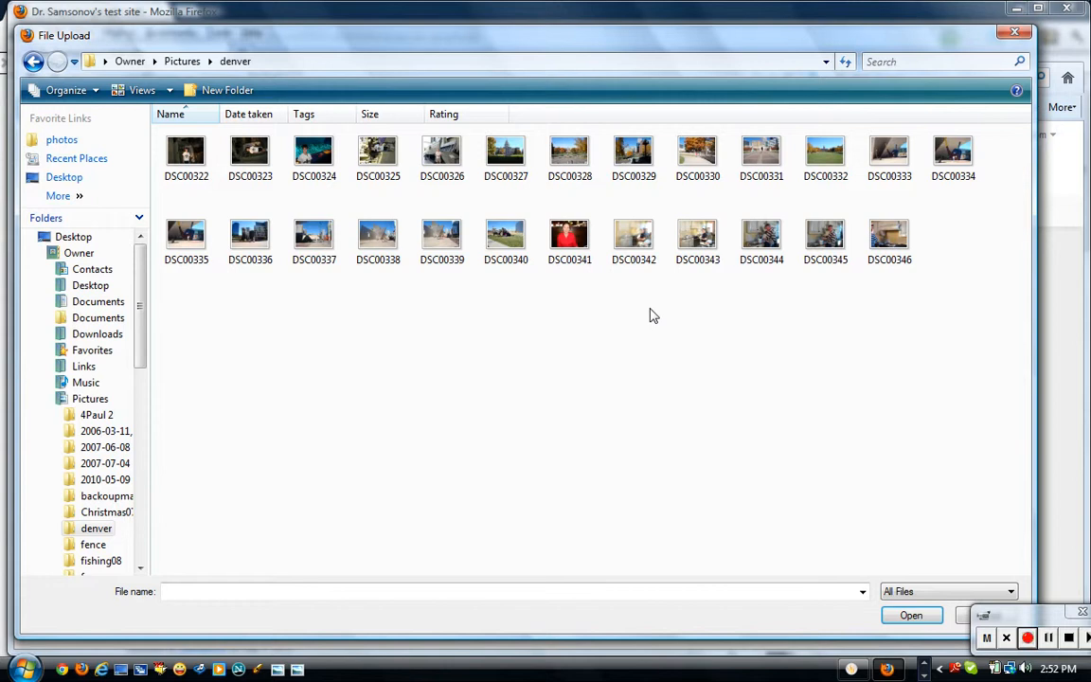
left_click(574, 241)
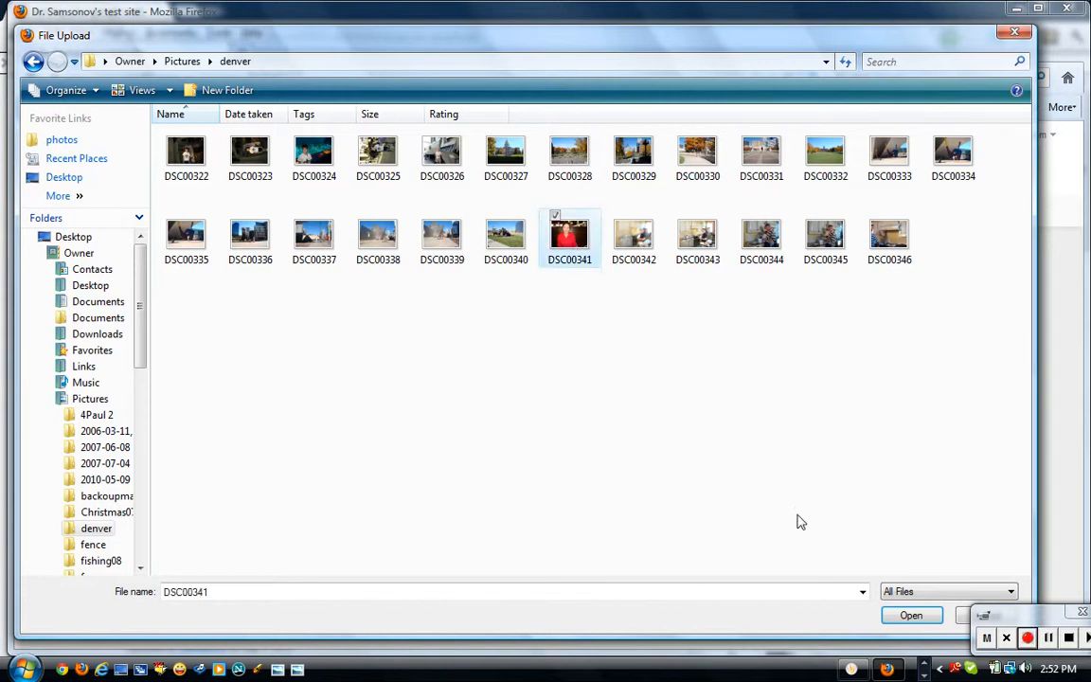
left_click(911, 616)
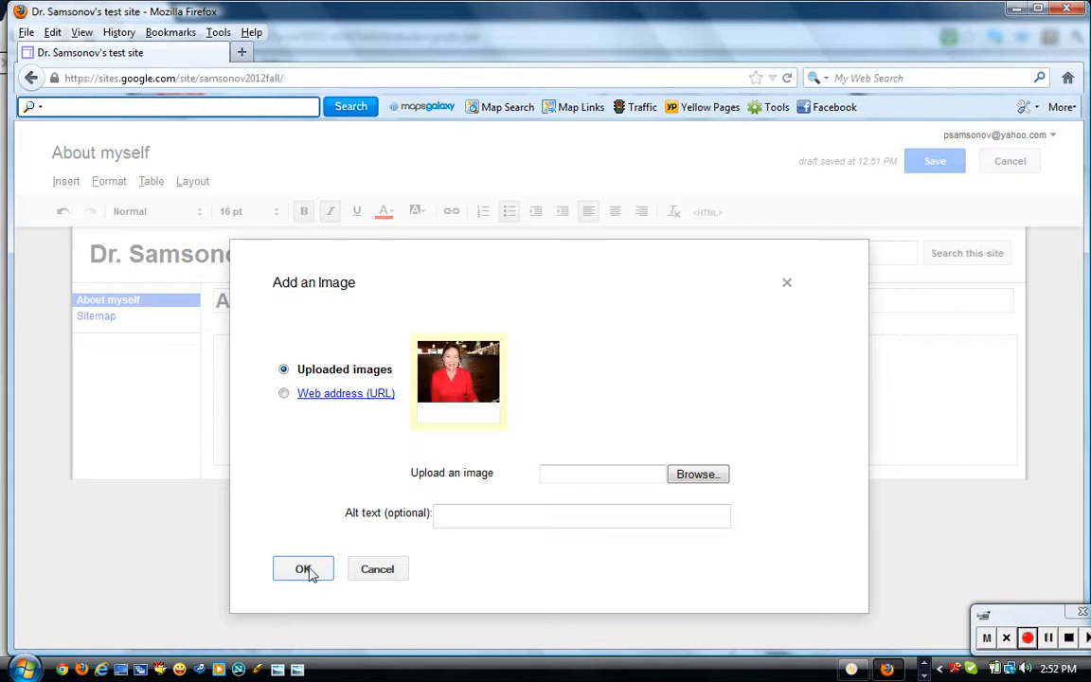
Insert the uploaded DSC00341 photo below the intro line and select it.
left_click(303, 569)
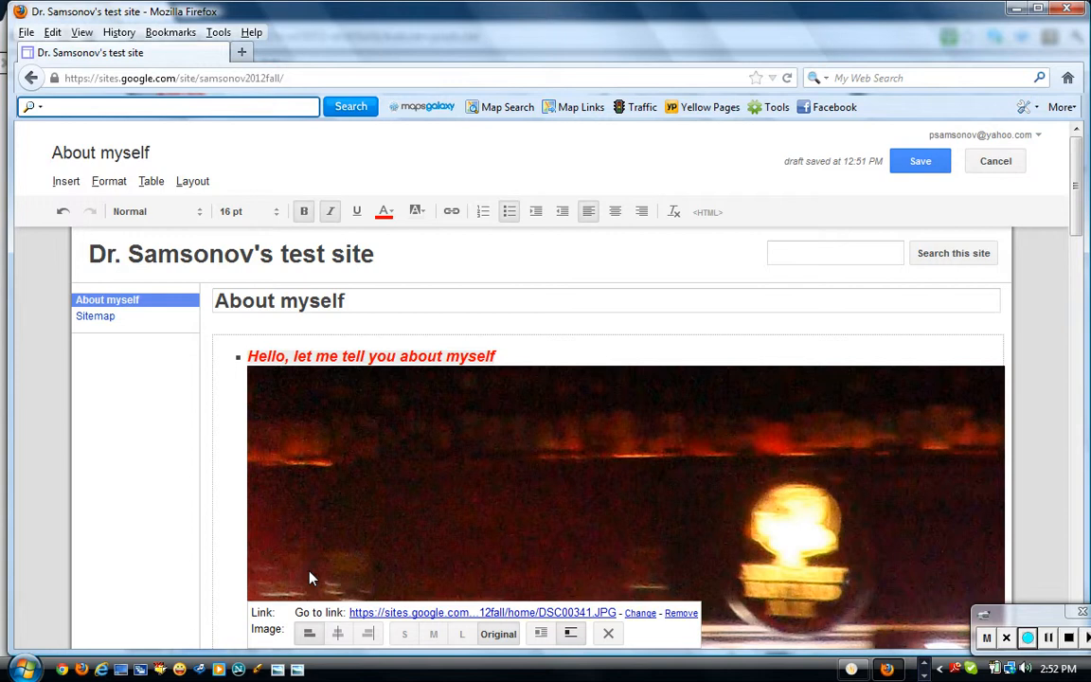
left_click_drag(1078, 206, 1087, 634)
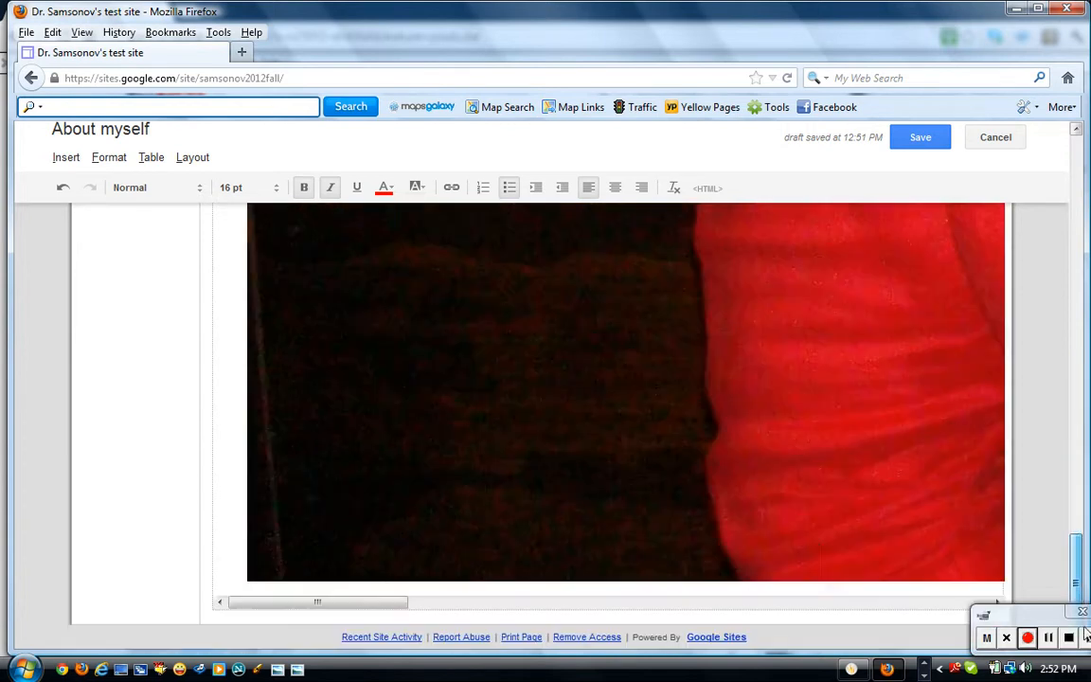
left_click(825, 539)
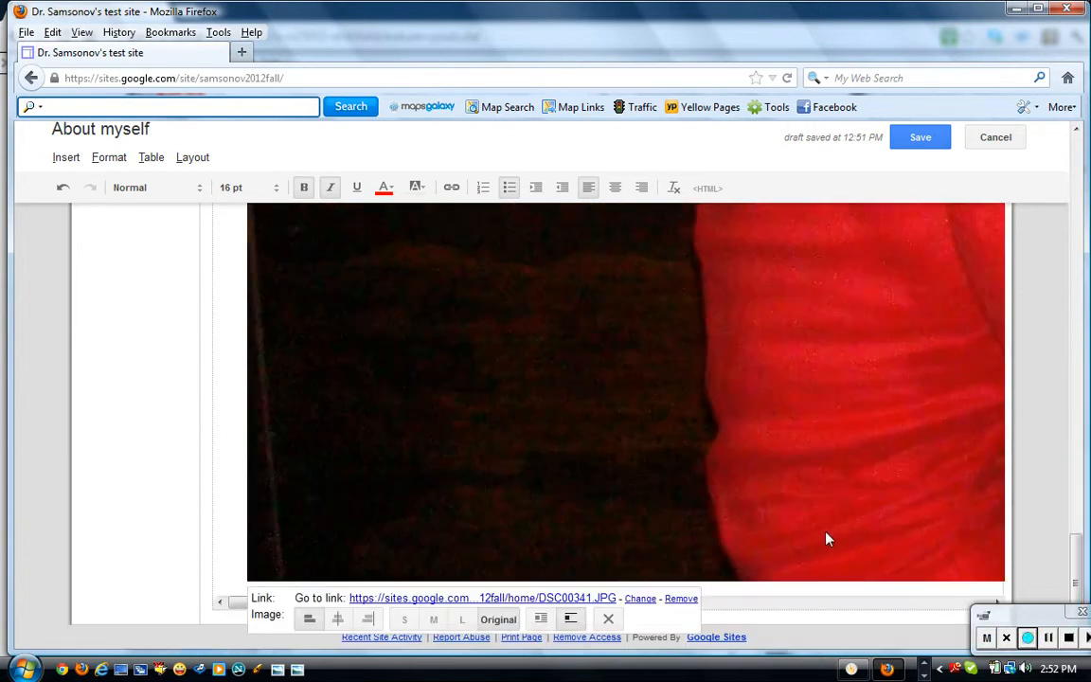
left_click(821, 525)
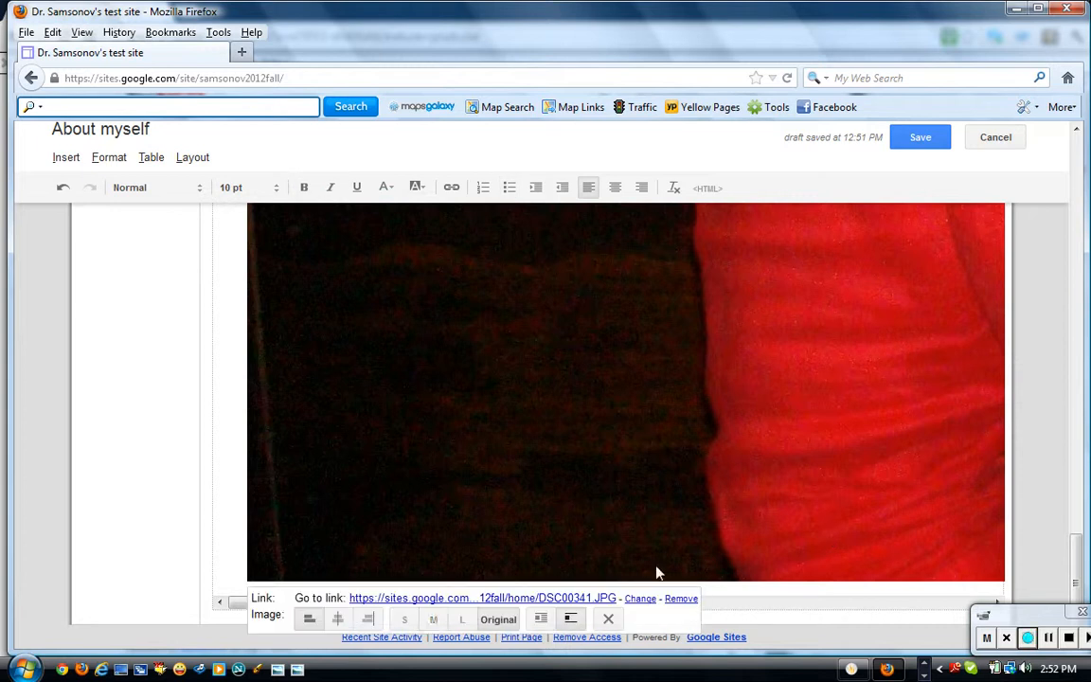
Try the photo at small and medium sizes, leaving it at large.
left_click(406, 620)
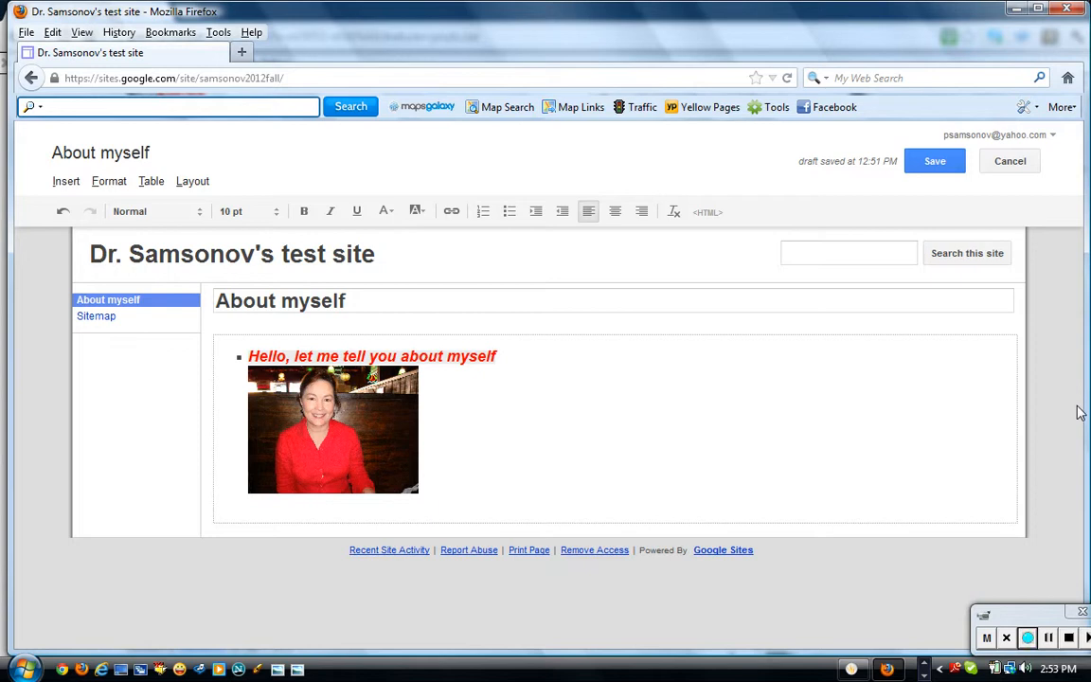
left_click(382, 444)
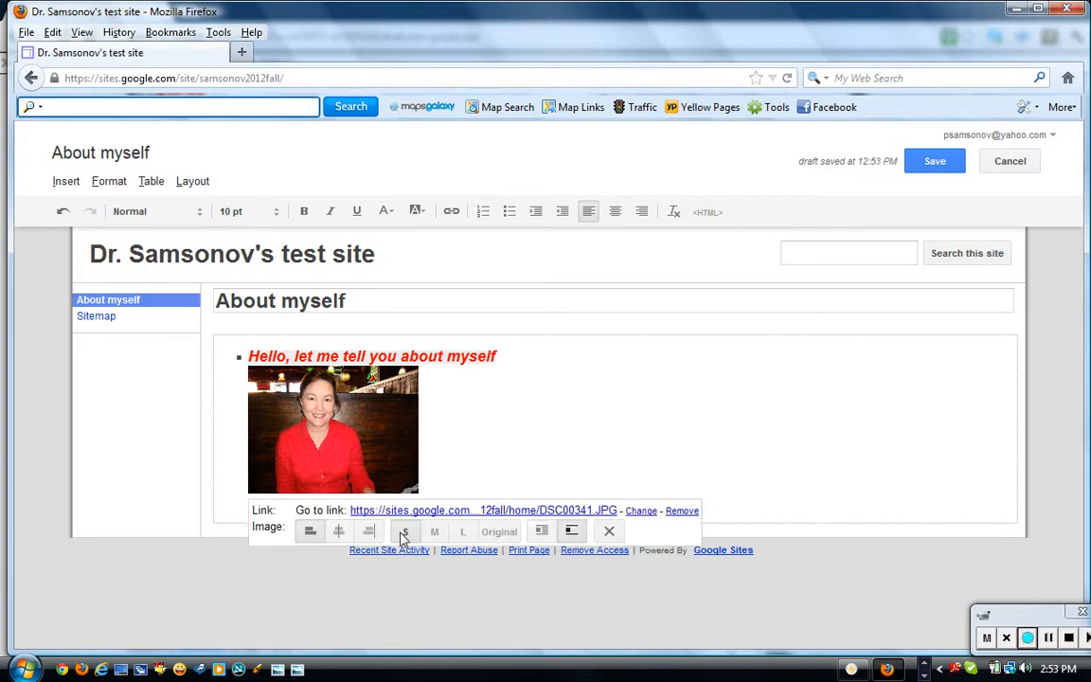
left_click(435, 531)
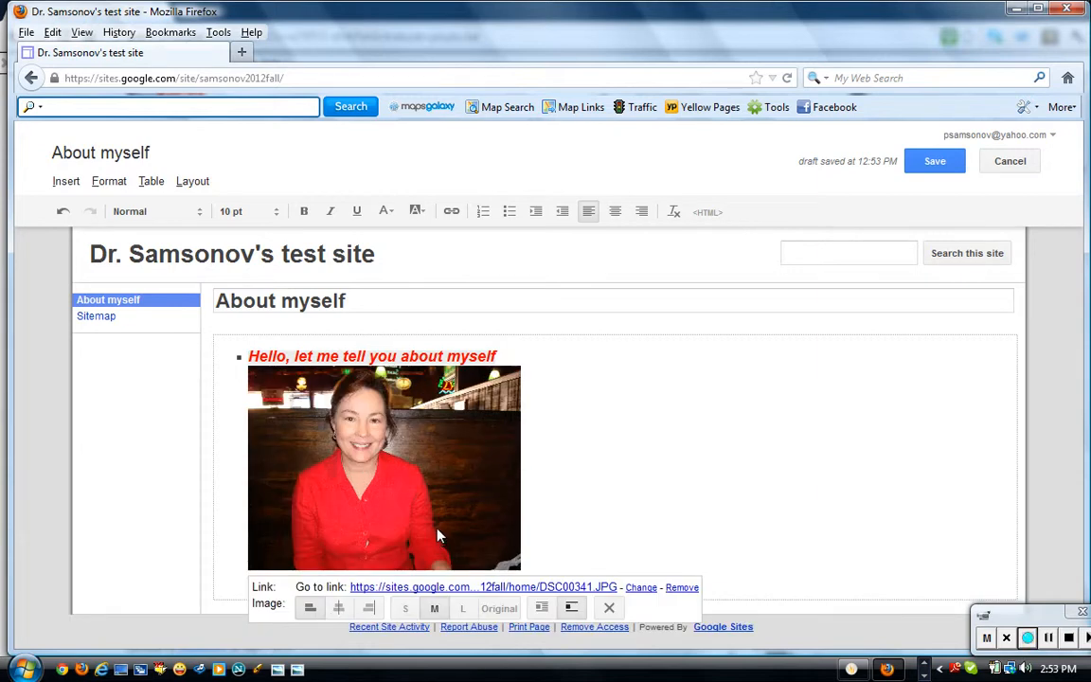
left_click(462, 607)
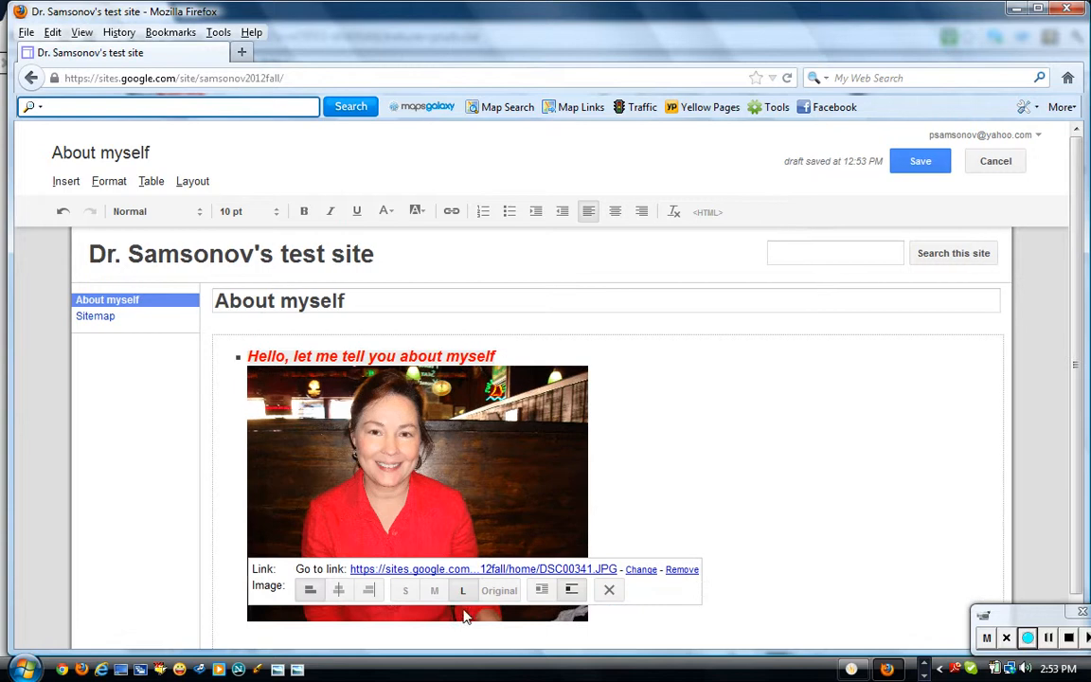
left_click(748, 575)
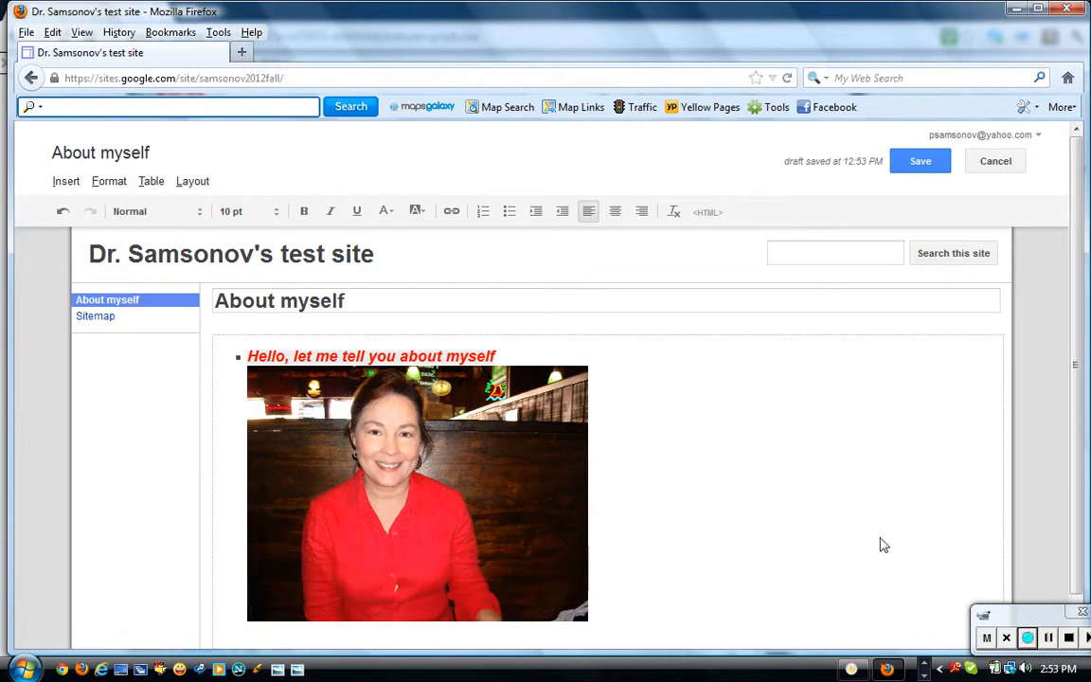
left_click_drag(1078, 359, 1082, 416)
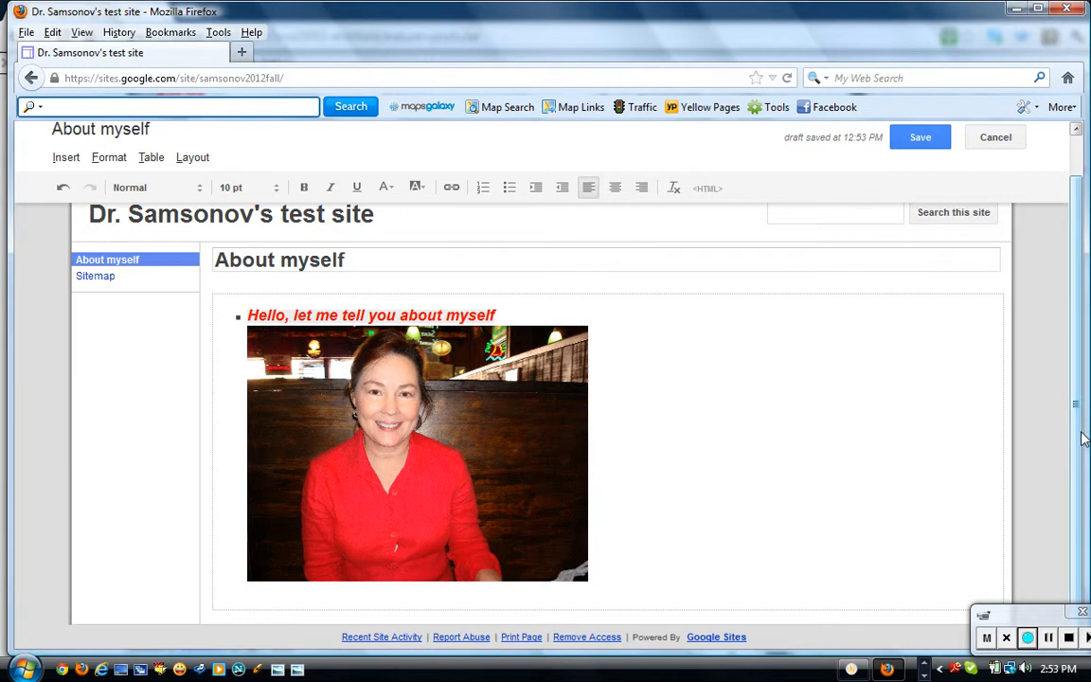
left_click(519, 481)
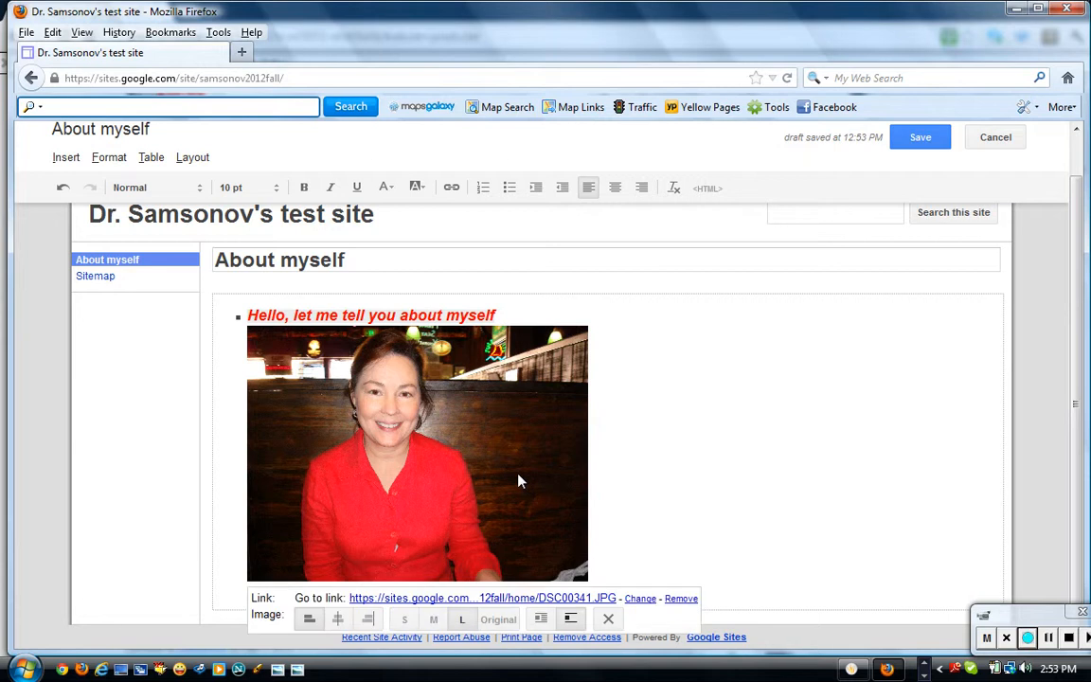
Remove the DSC00341 photo from the page and start a new image insert.
left_click(608, 619)
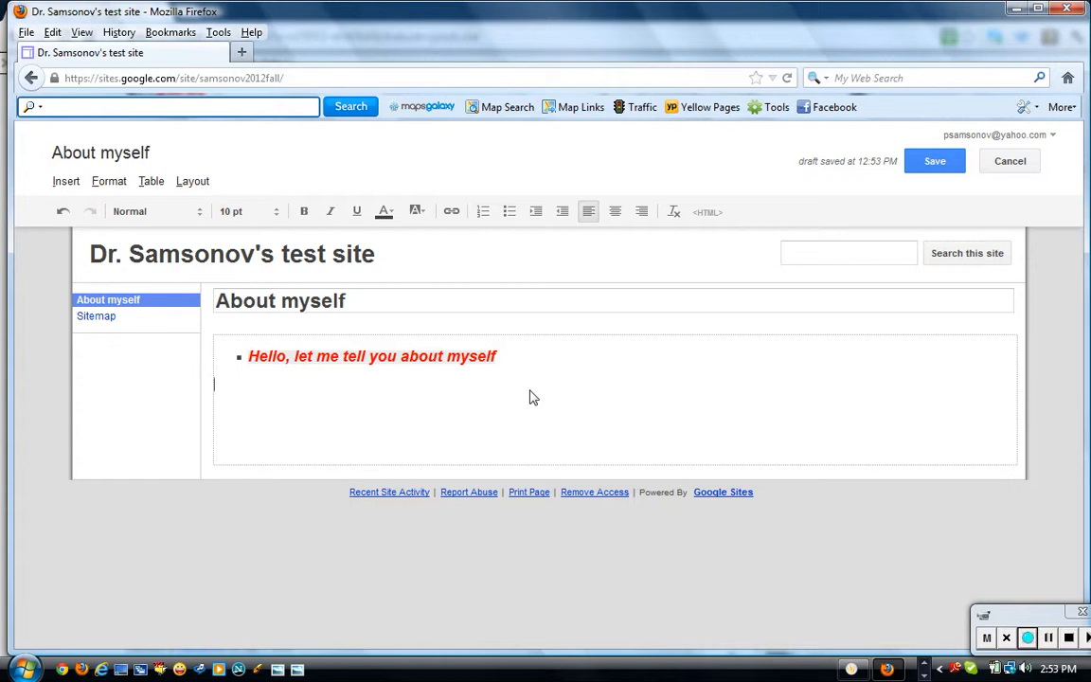
left_click(66, 181)
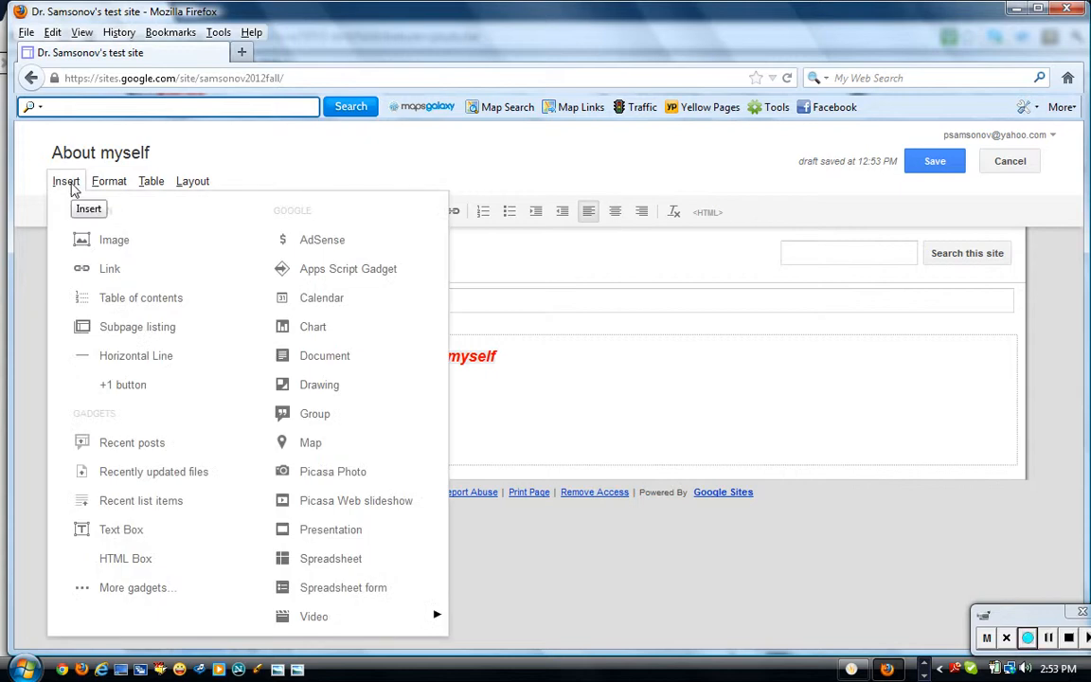
left_click(100, 245)
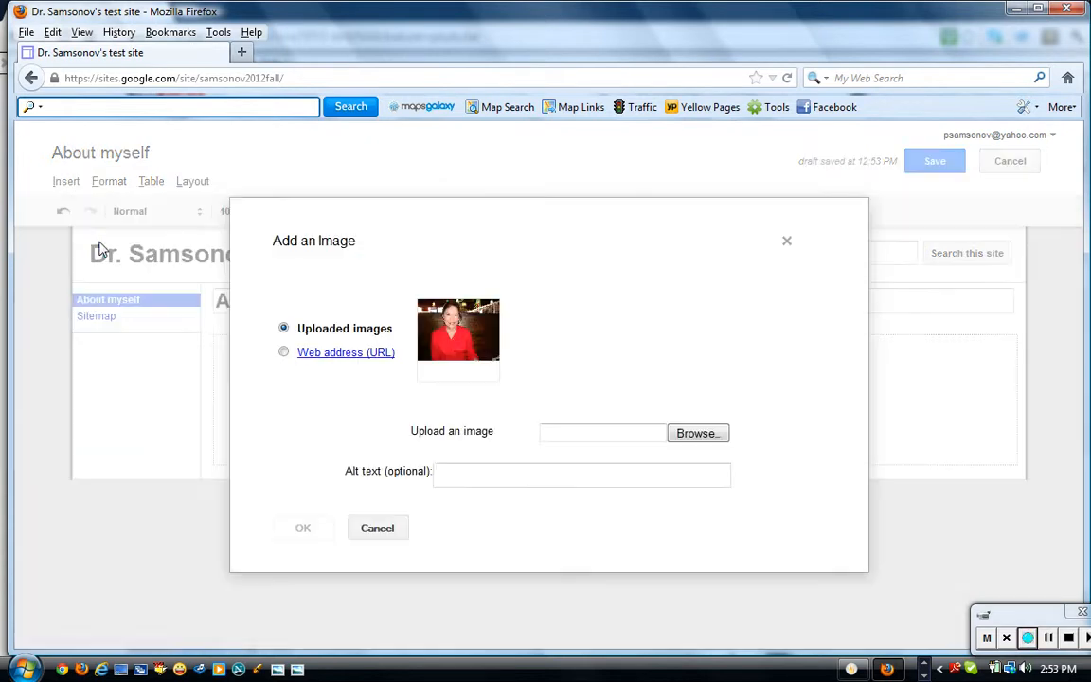
Switch the image dialog to Web address (URL), then close it without inserting.
left_click(284, 354)
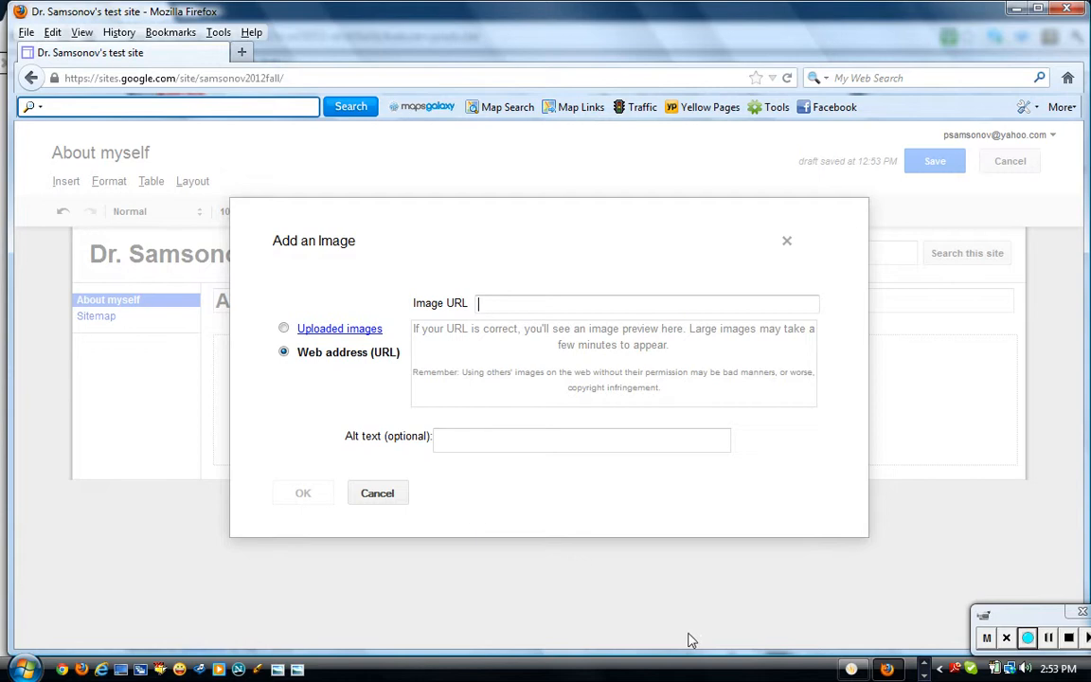
mouse_move(885, 670)
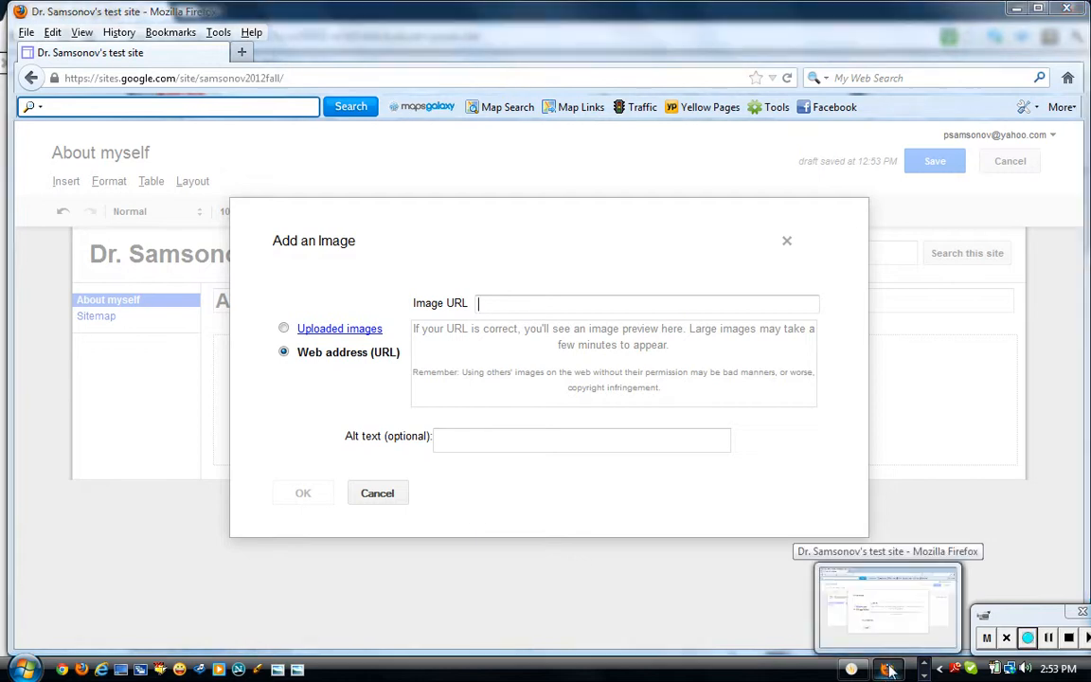
right_click(889, 669)
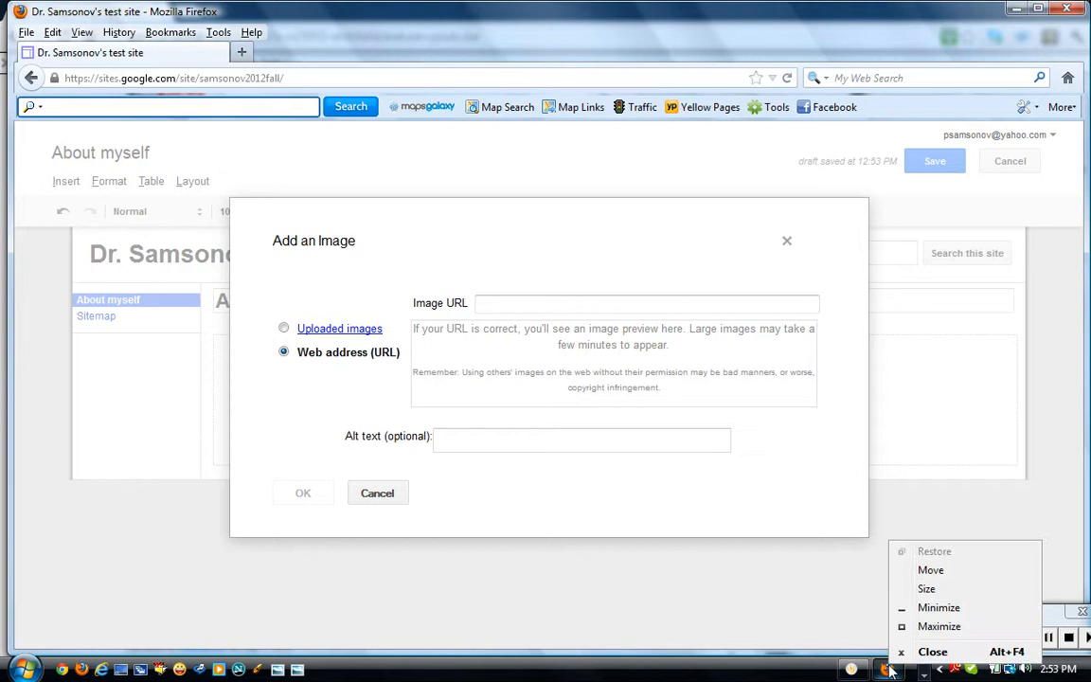
left_click(822, 622)
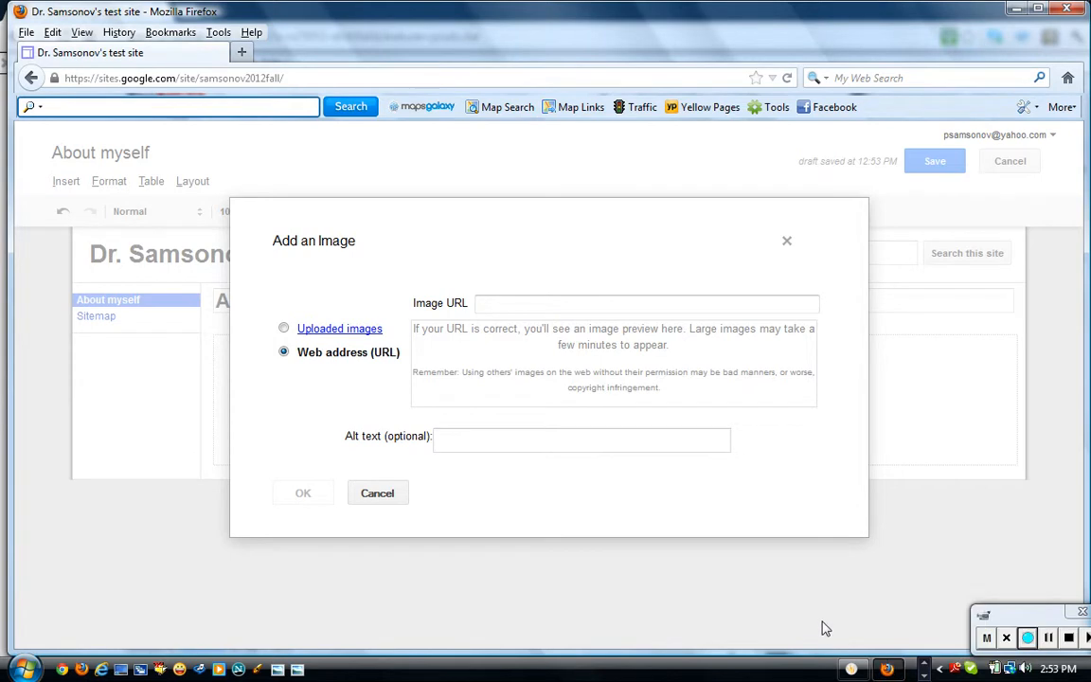
left_click(786, 243)
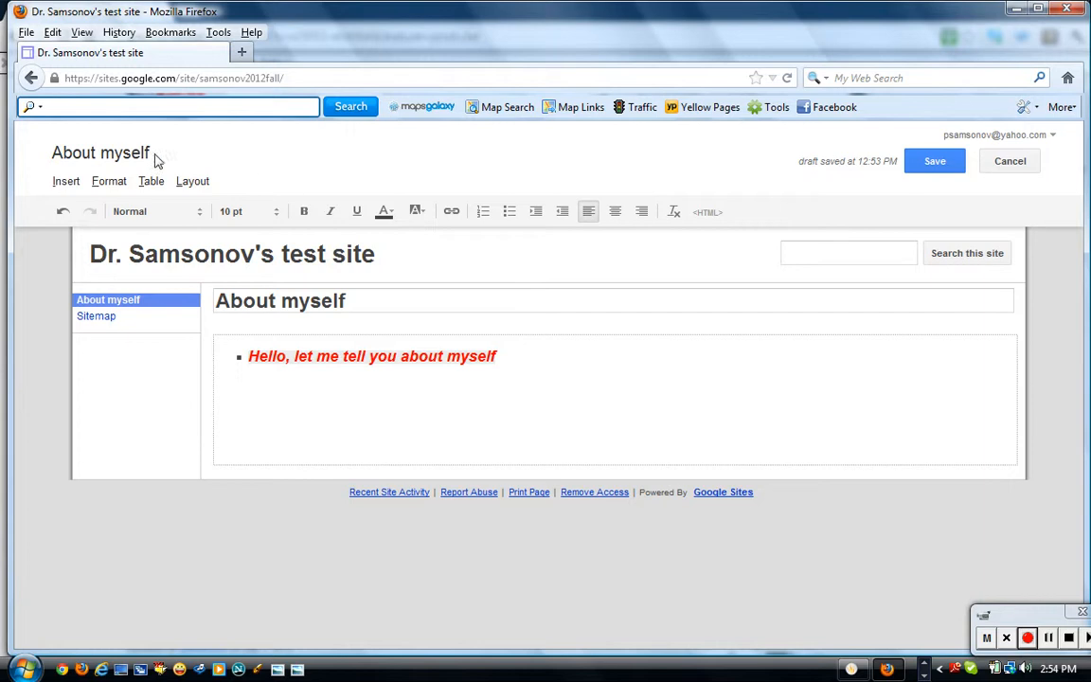
In a new Firefox window, go to google.com from history and switch to Images.
left_click(26, 34)
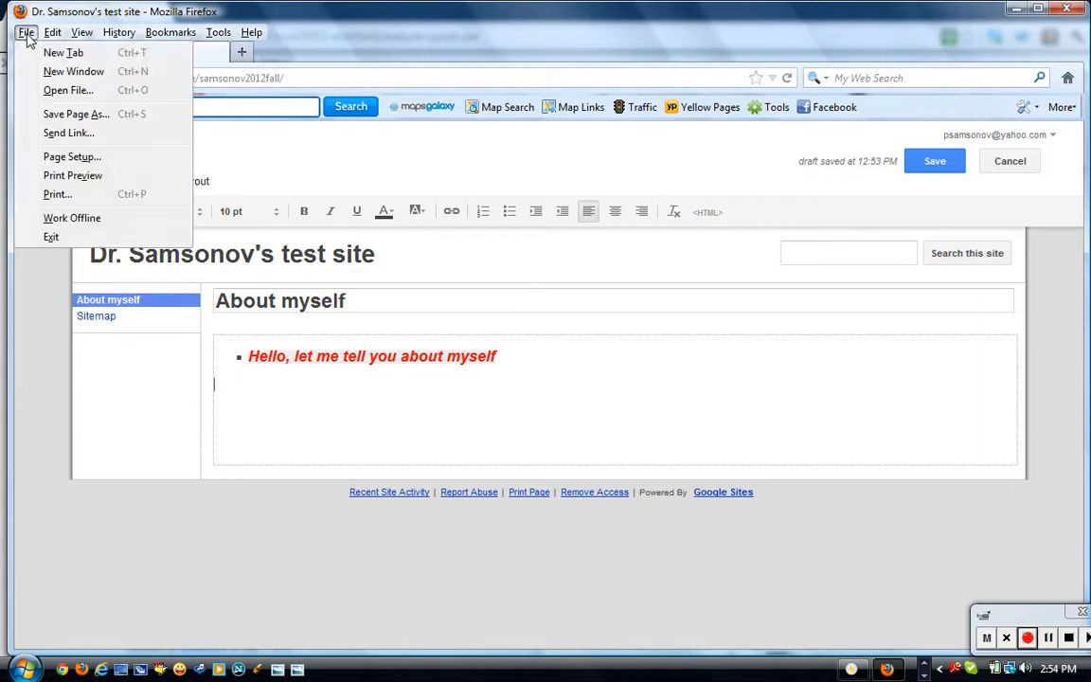
left_click(35, 74)
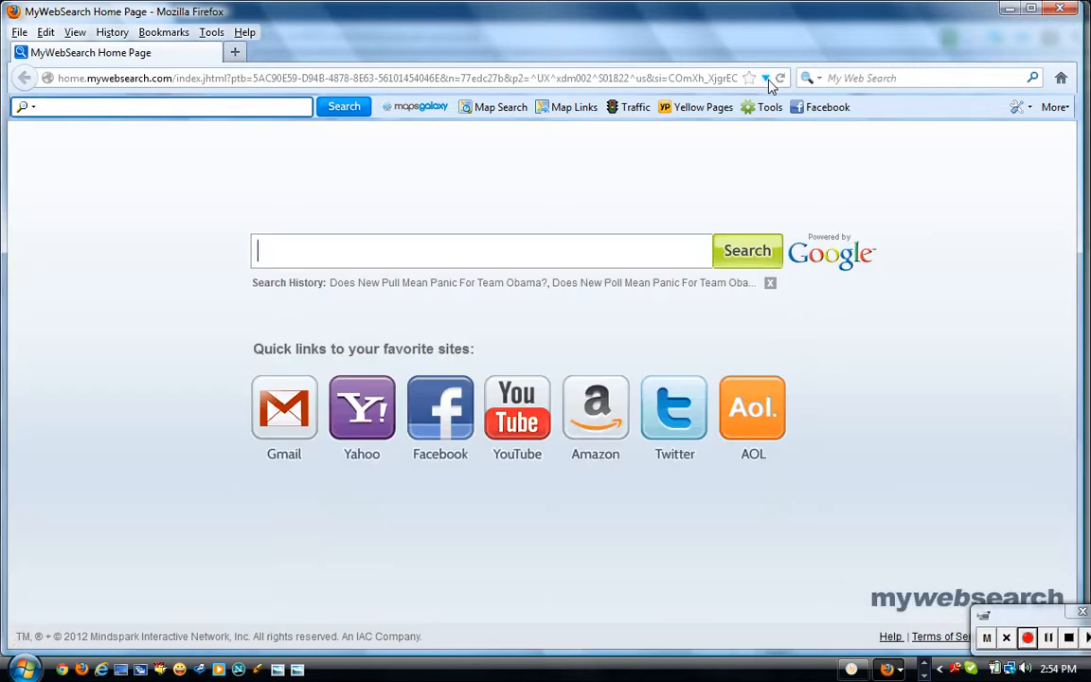
left_click(765, 77)
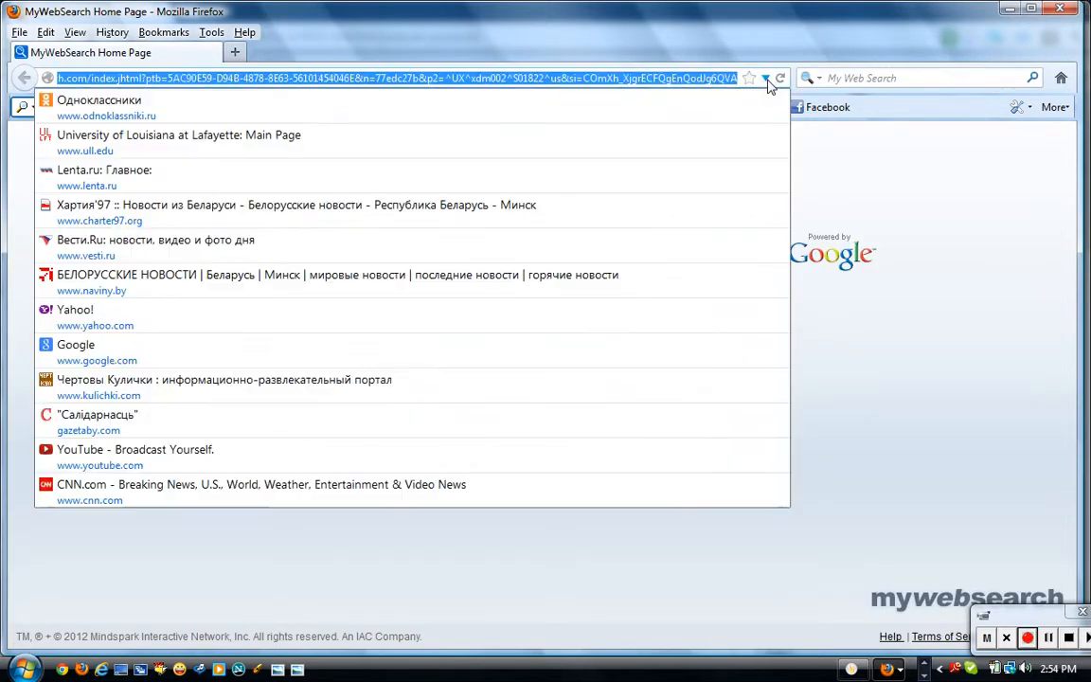
left_click(653, 361)
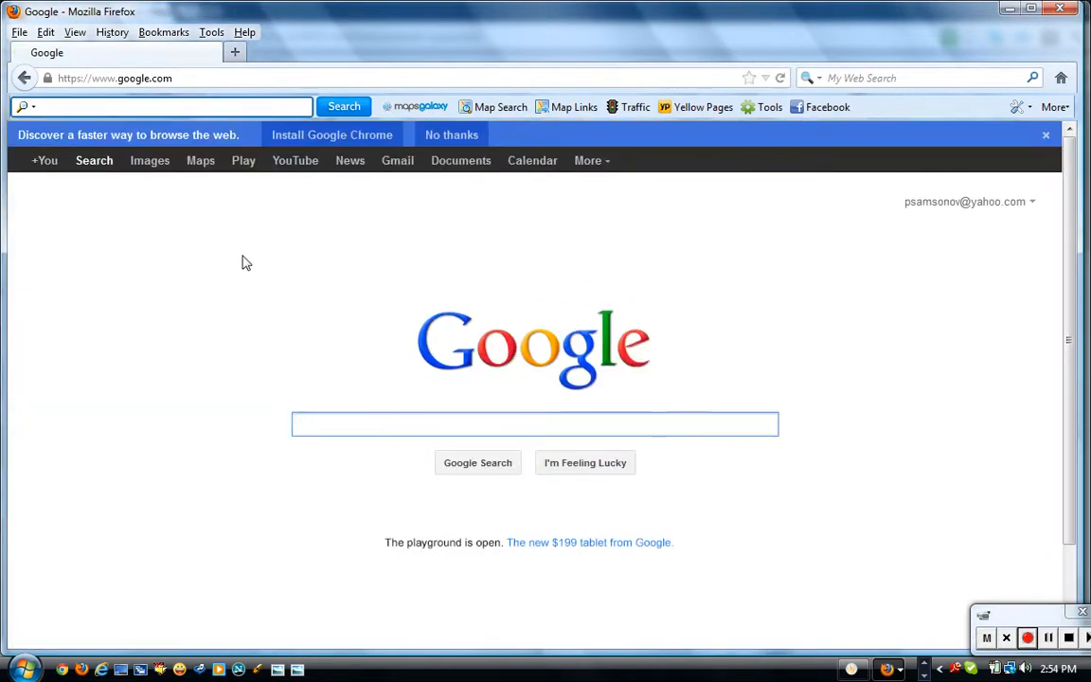
left_click(149, 163)
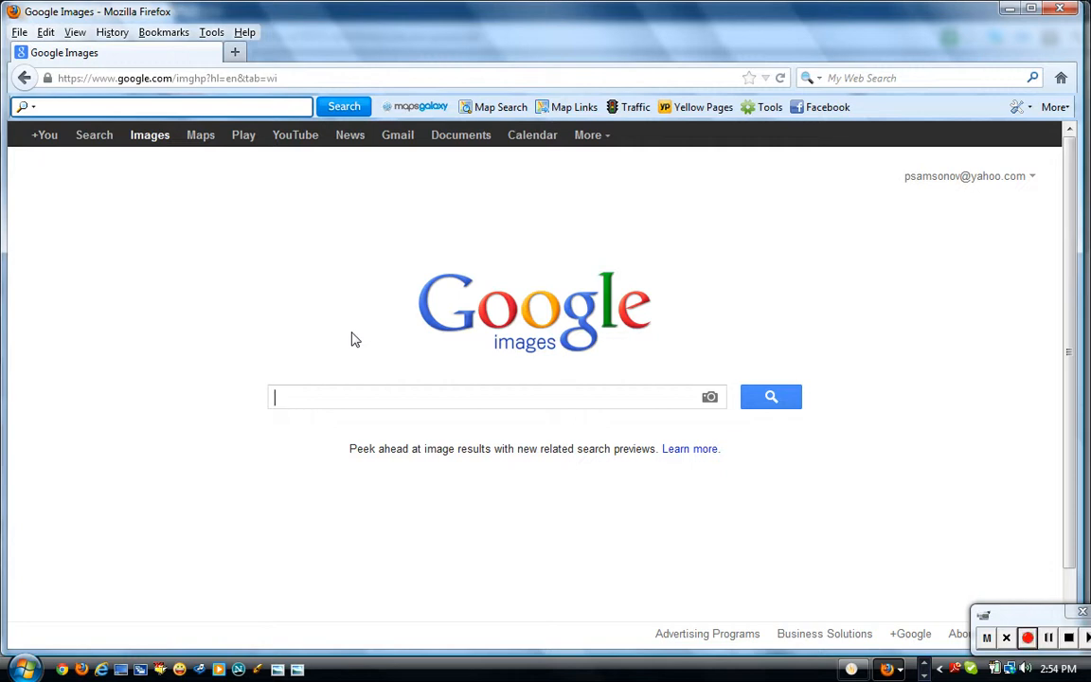
Search 'roses', open wholesale-red-roses.jpg full size, select its URL, and minimize the window.
type("roses")
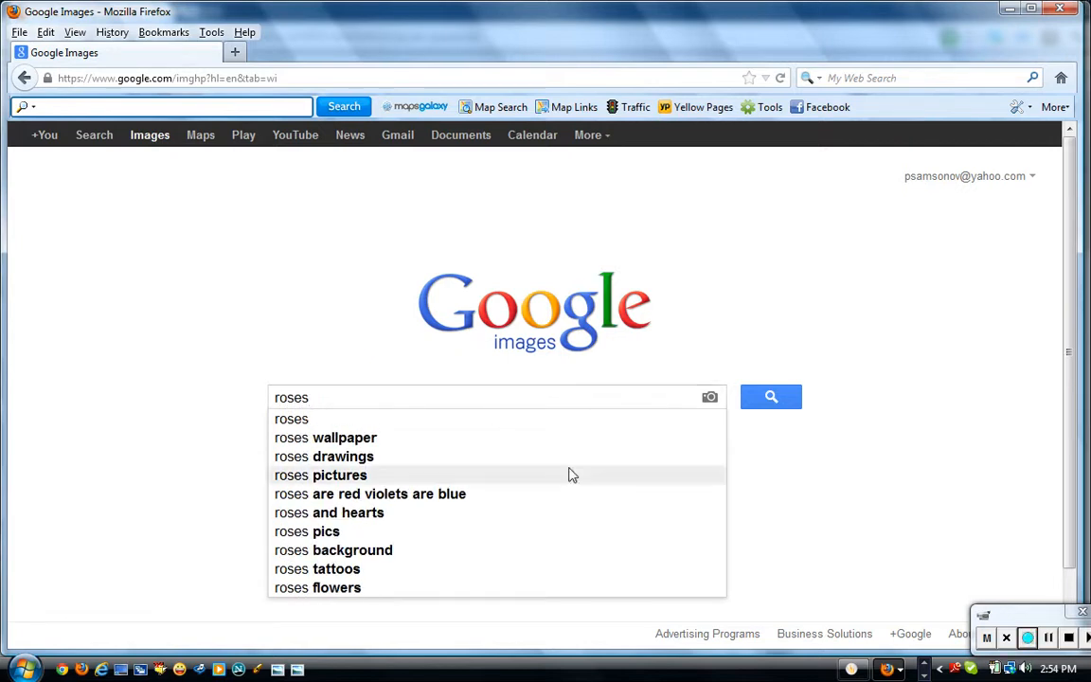
left_click(769, 397)
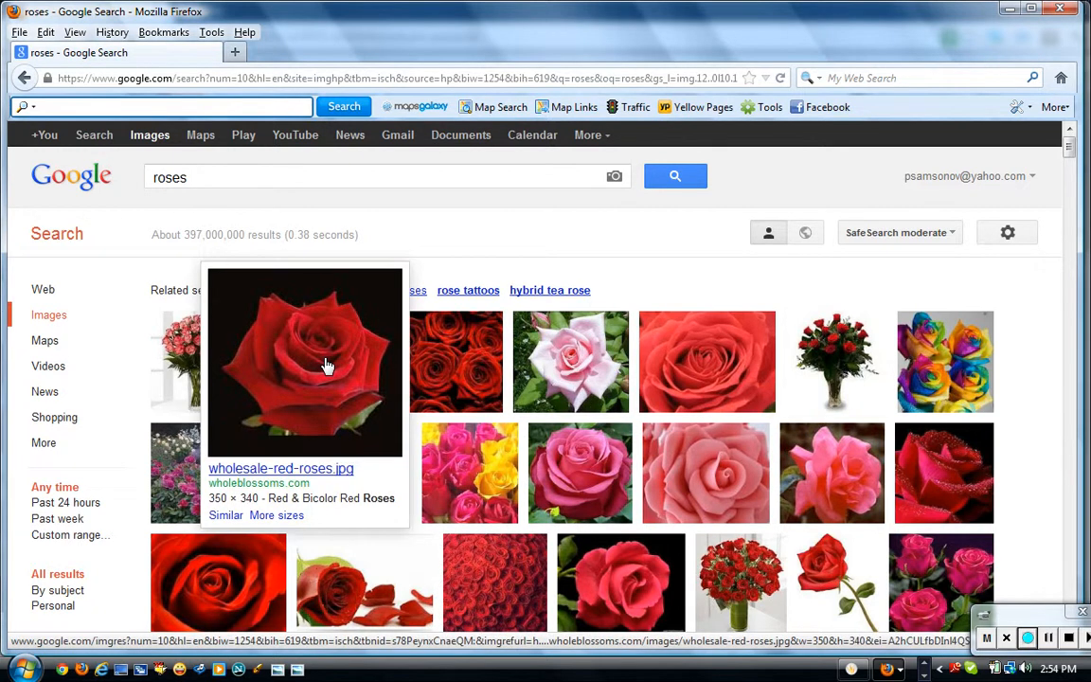
left_click(326, 366)
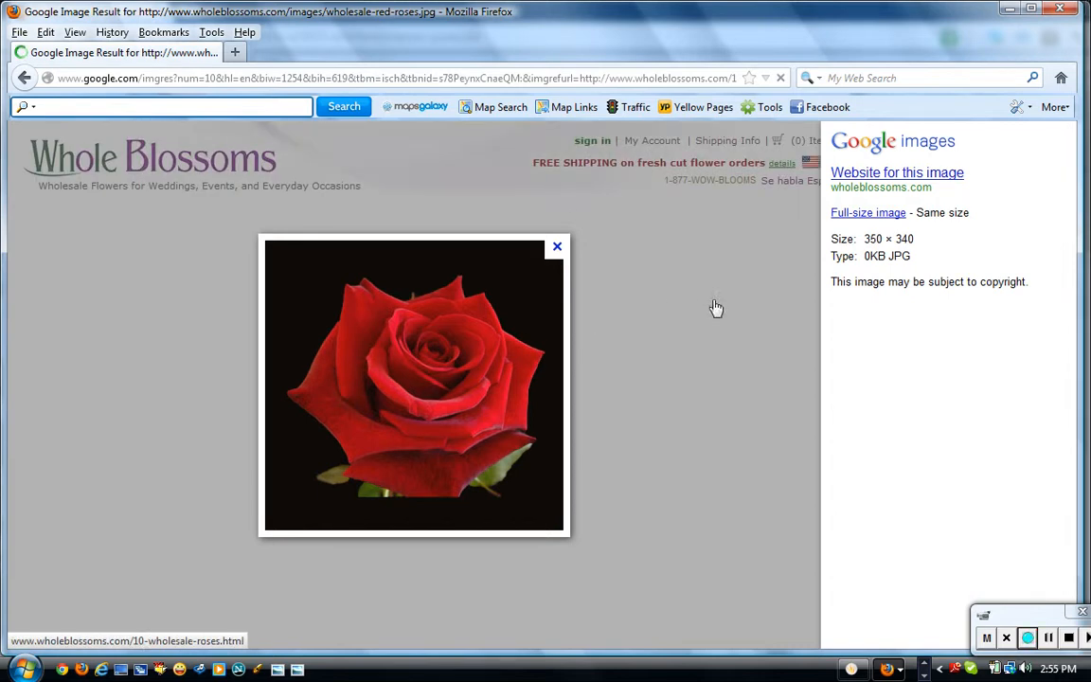
left_click(852, 216)
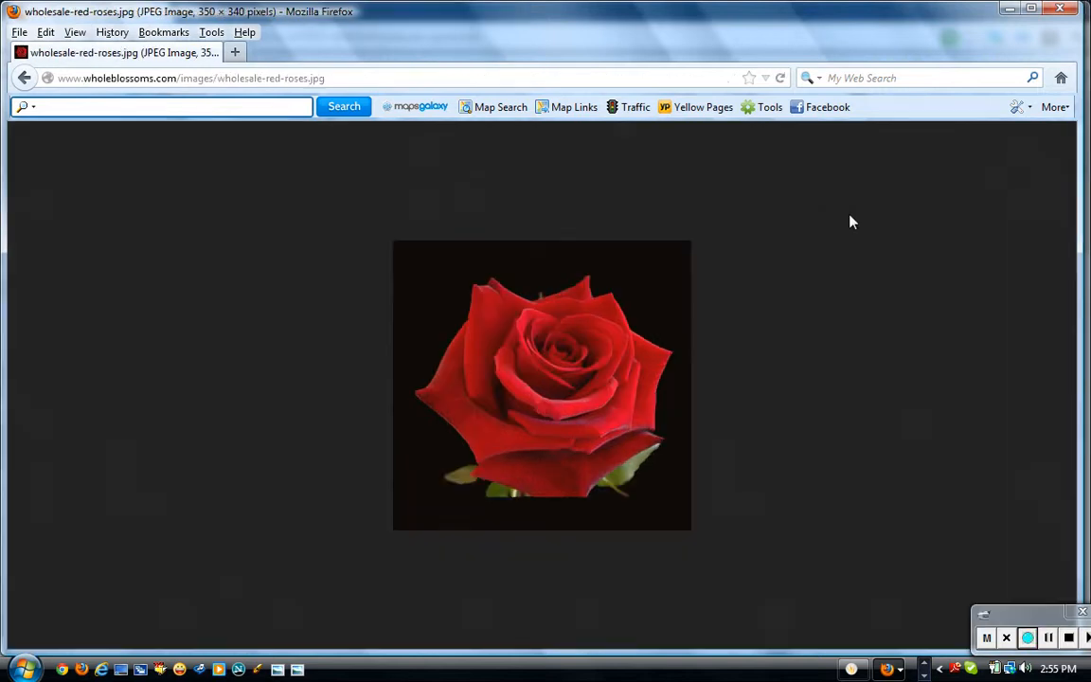
left_click(331, 78)
key("ctrl+c")
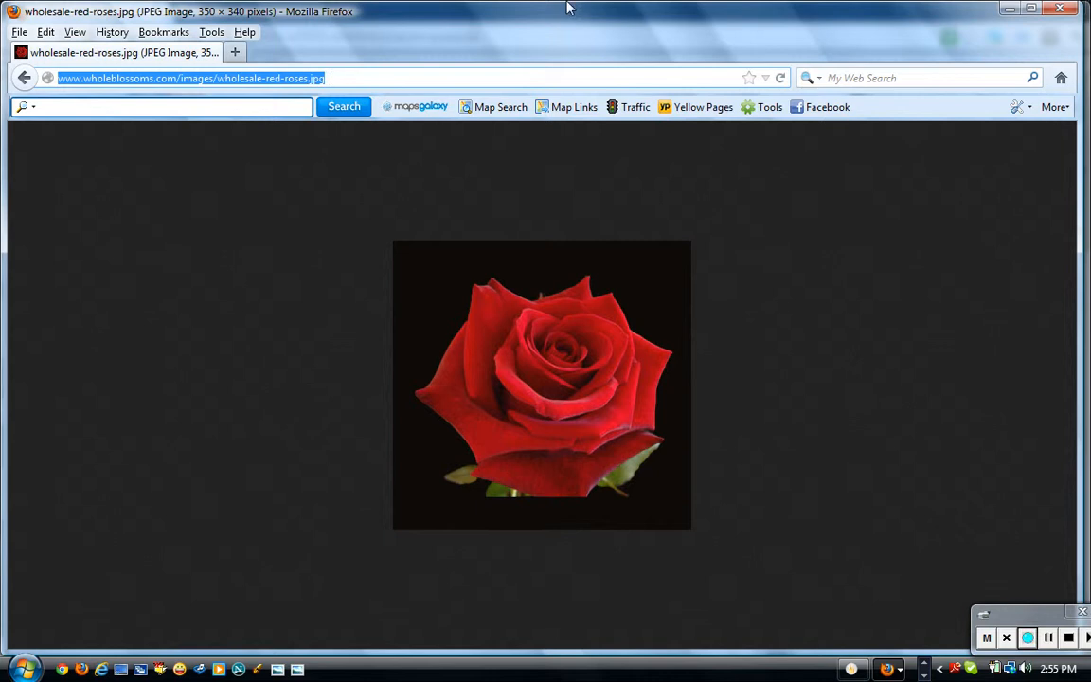
left_click(1008, 9)
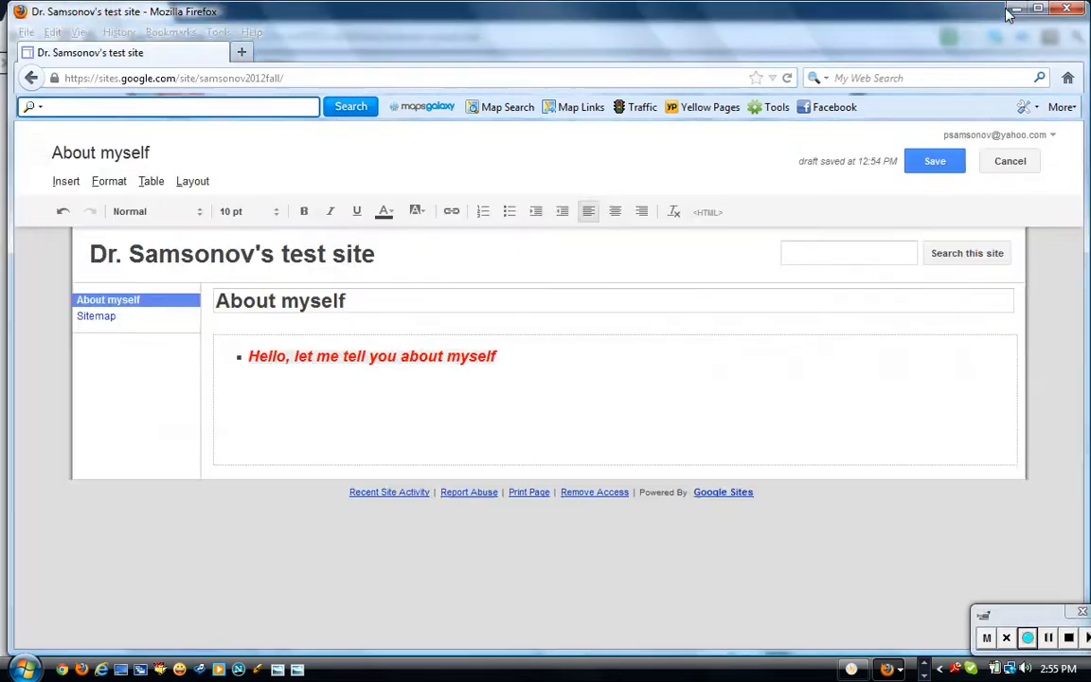
After the intro line, insert the rose image by pasting its web address.
left_click(614, 360)
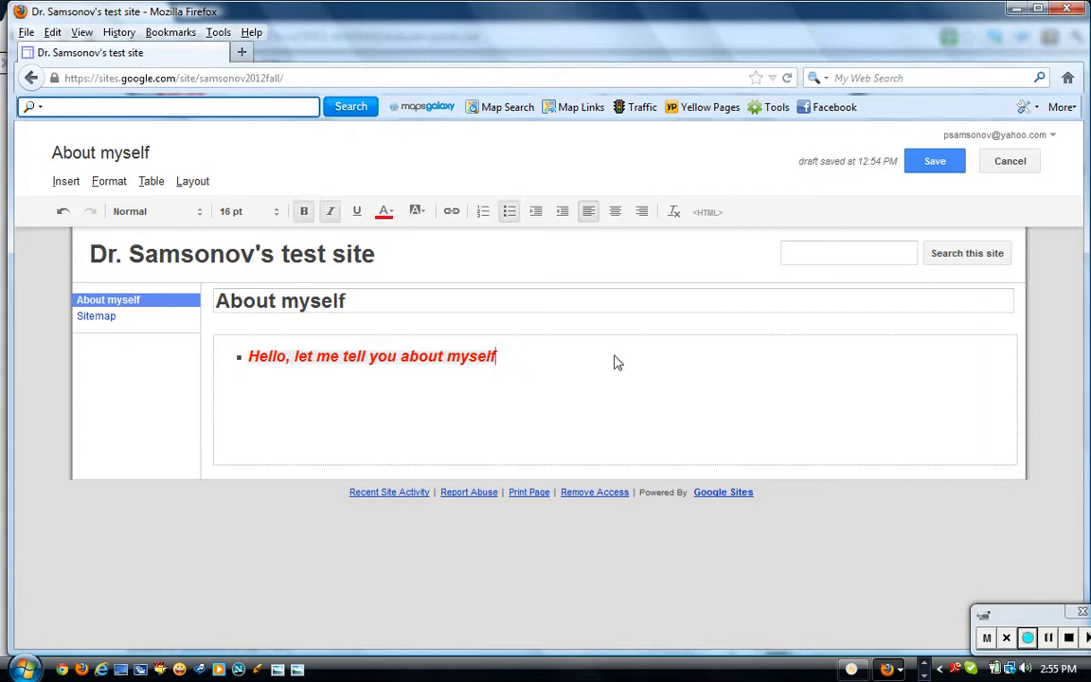
left_click(66, 182)
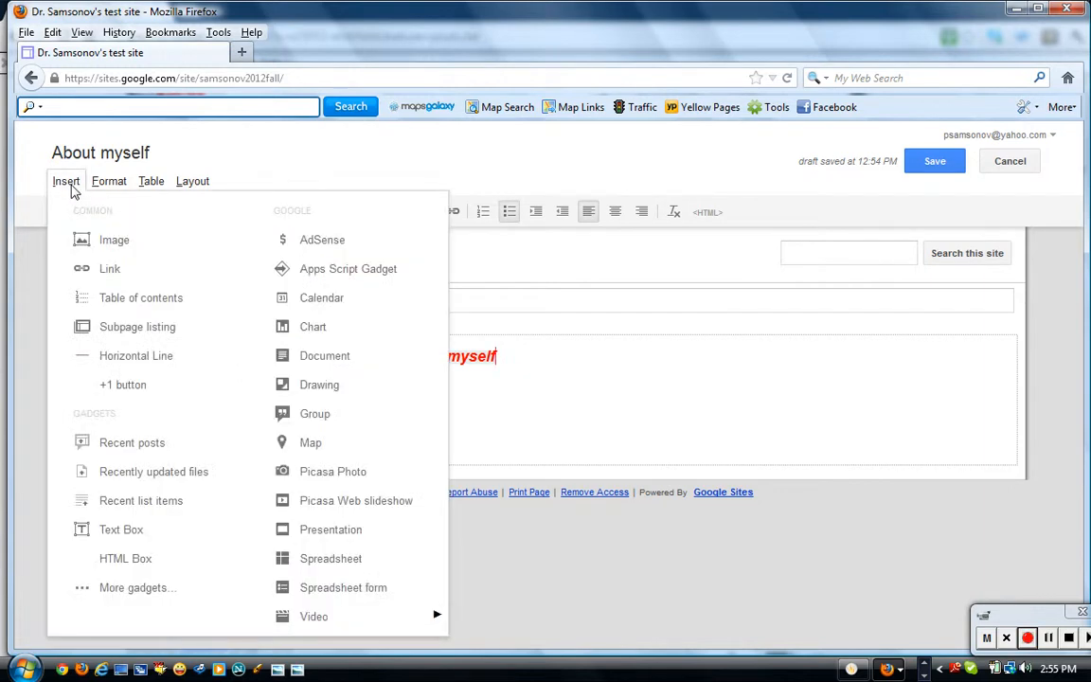
left_click(92, 243)
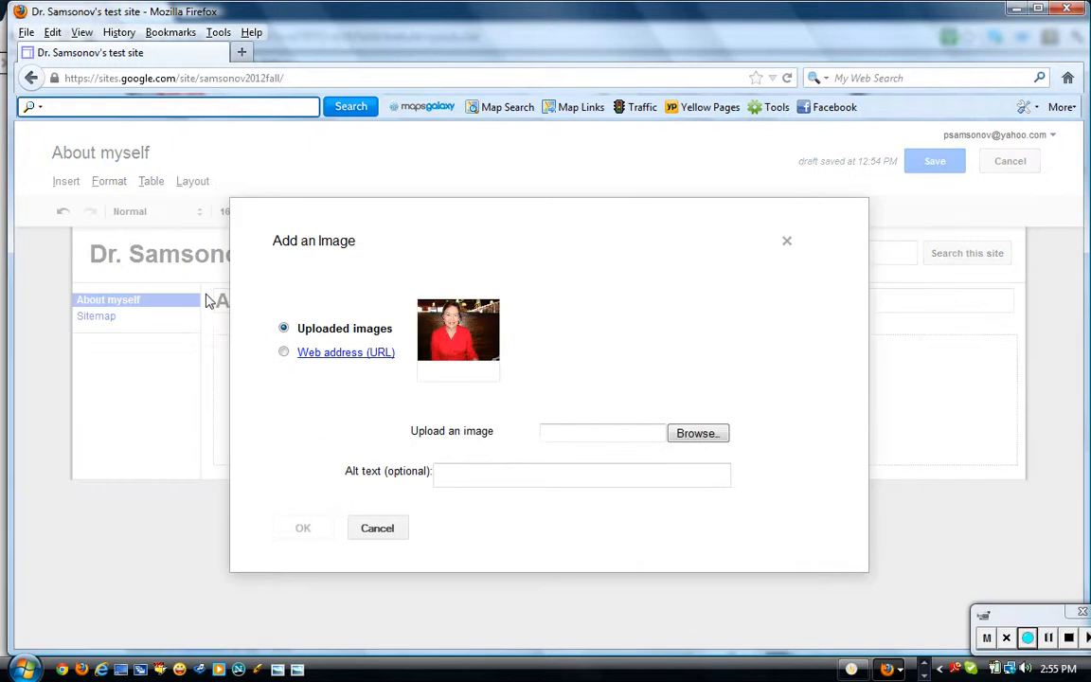
left_click(285, 354)
left_click(524, 308)
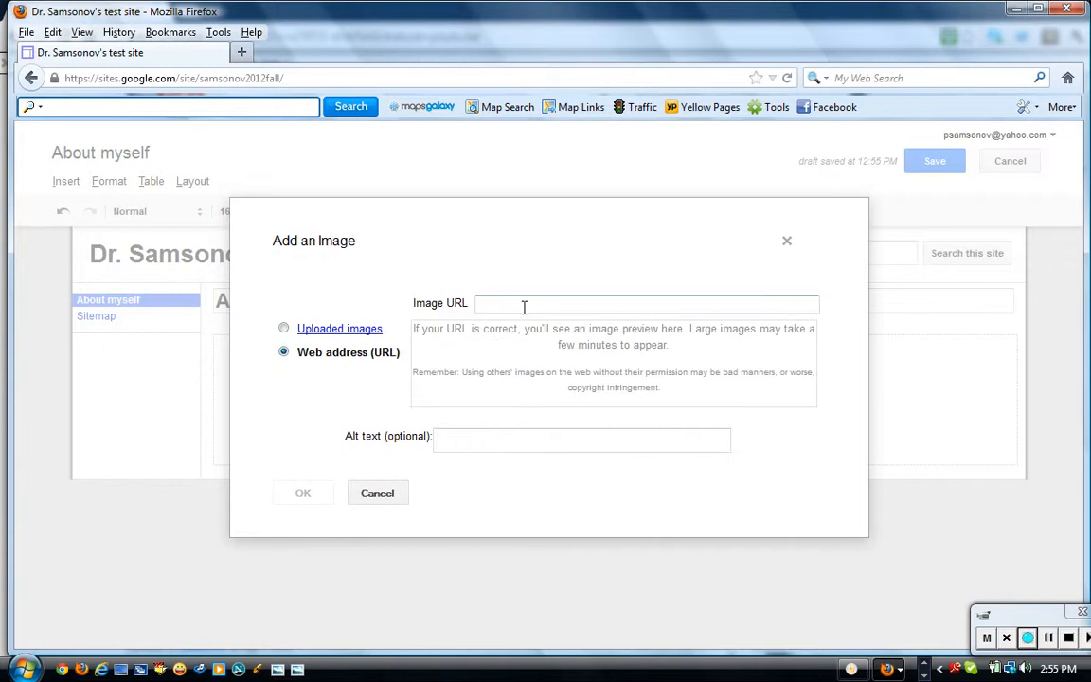
key("ctrl+v")
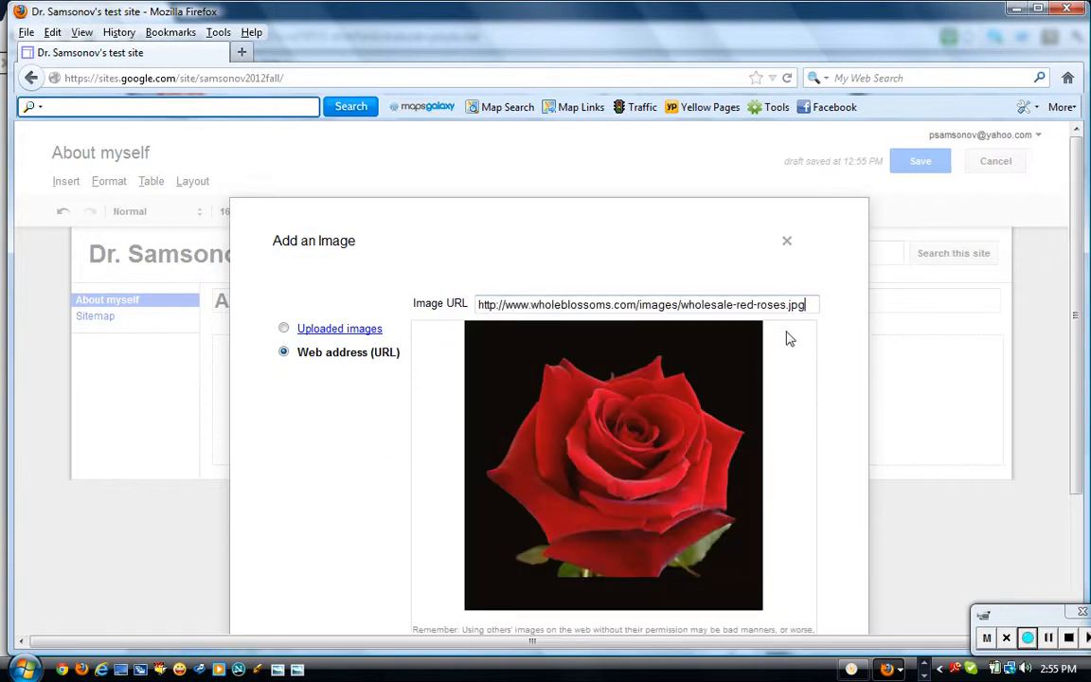
left_click_drag(1080, 316, 1080, 458)
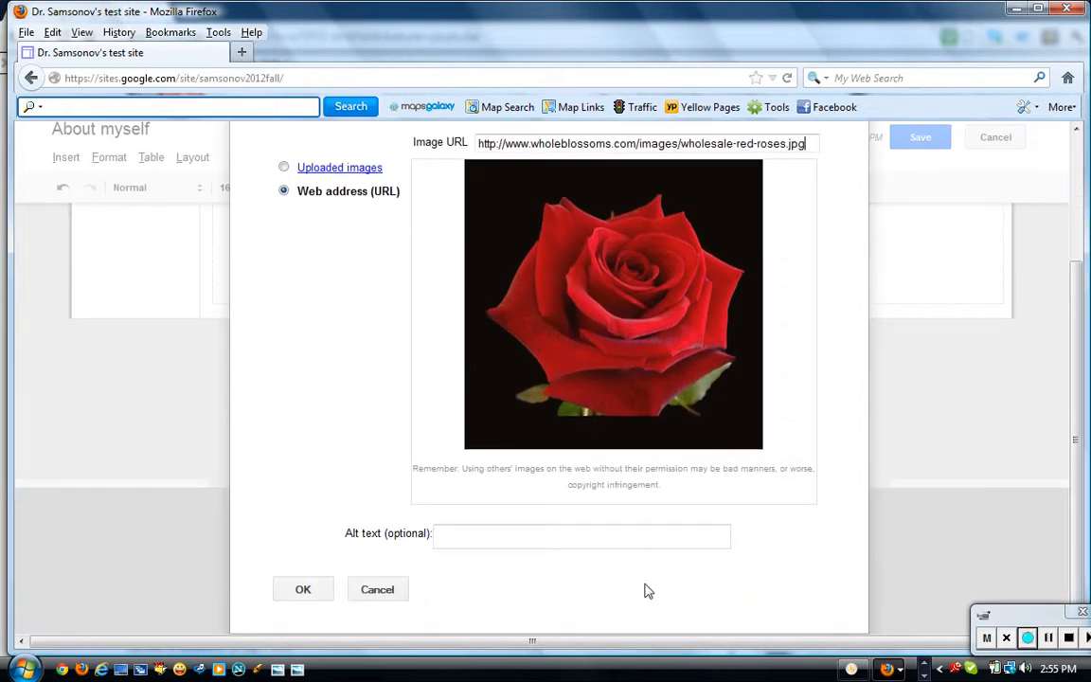
left_click(318, 594)
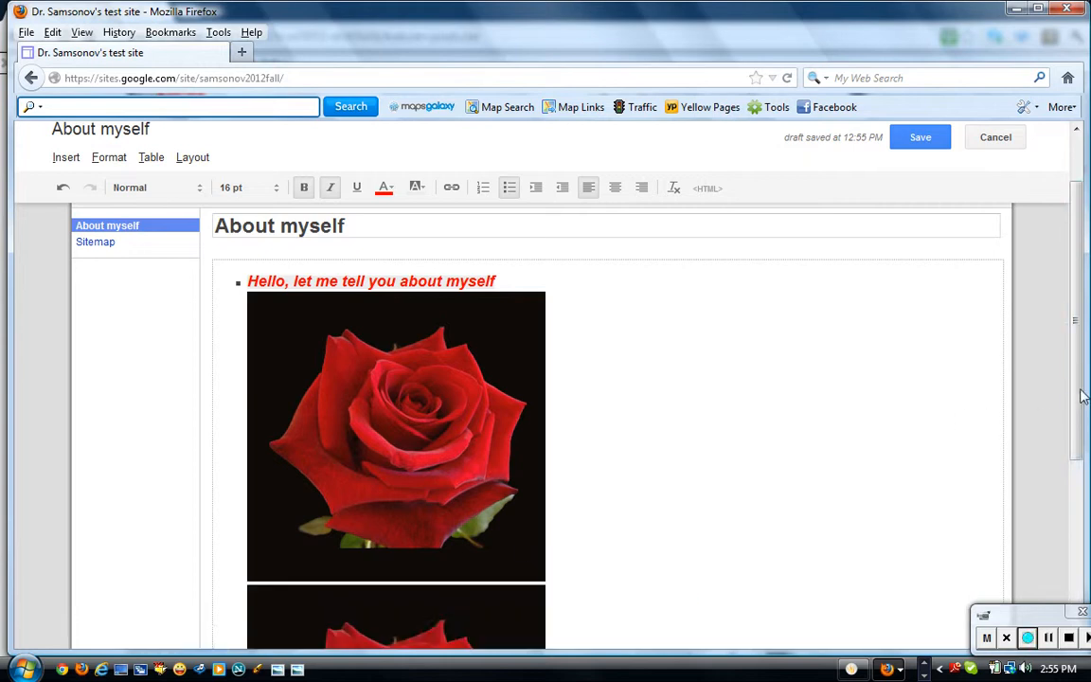
Delete the duplicate second rose image and scroll back to the top.
left_click_drag(1075, 305, 1077, 451)
left_click(833, 494)
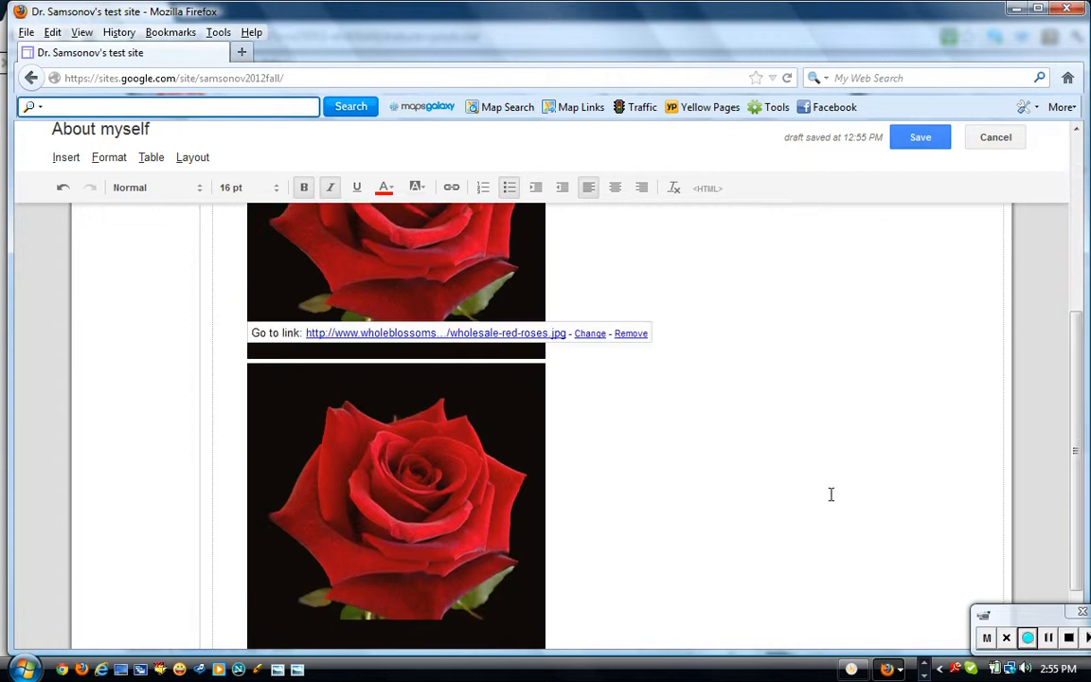
left_click(529, 505)
left_click(609, 621)
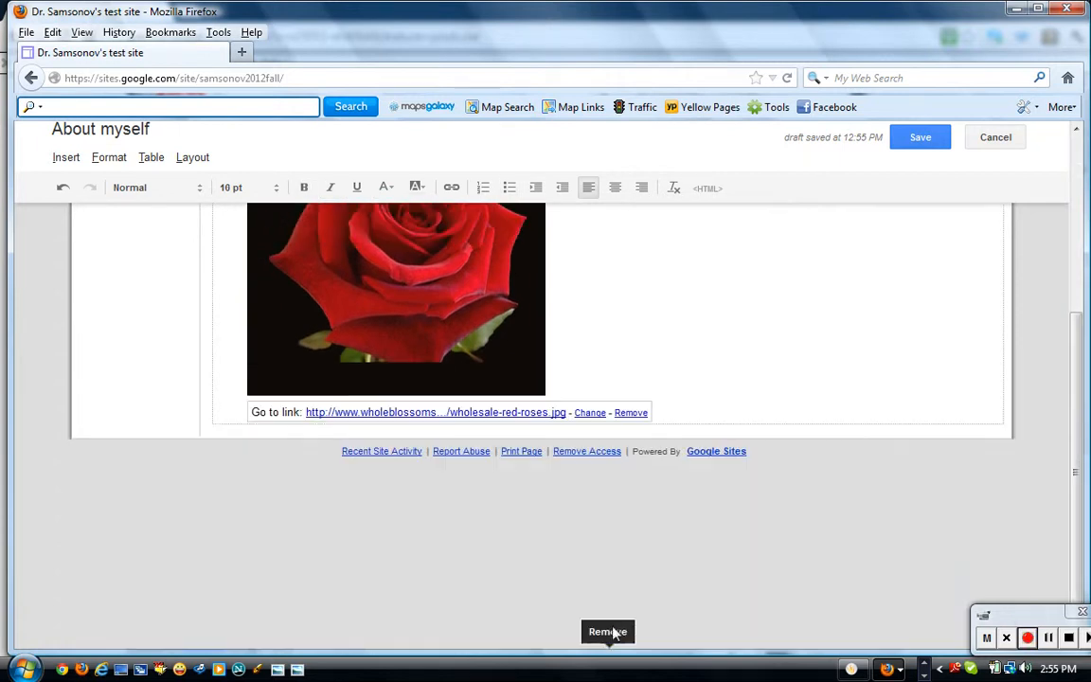
left_click_drag(1074, 439, 1067, 394)
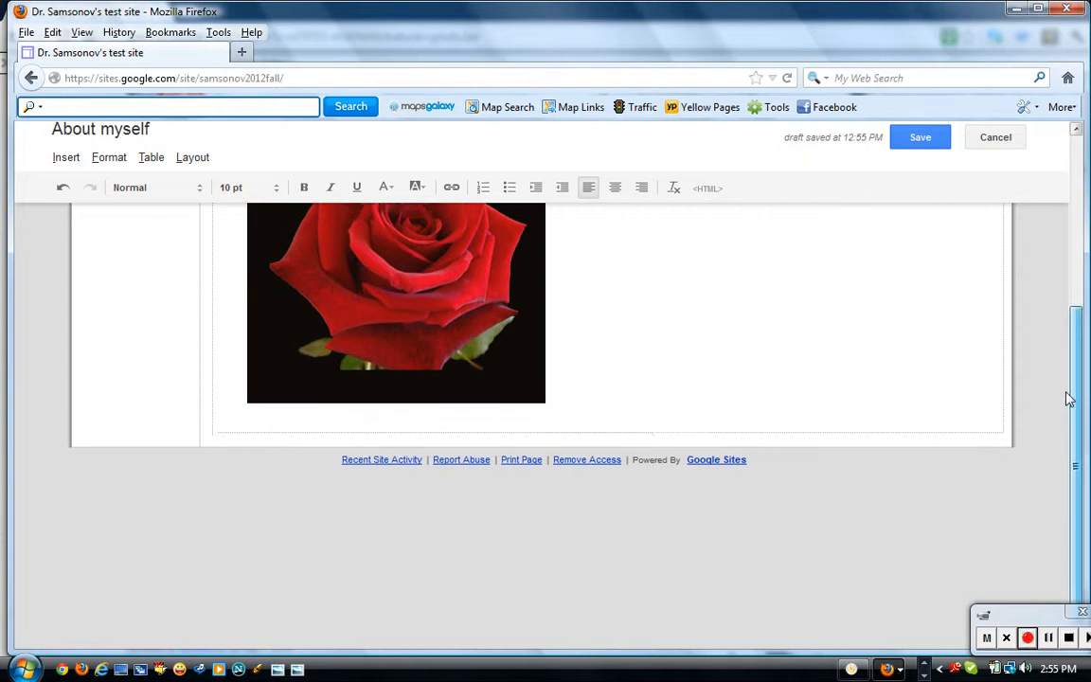
scroll(1067, 399, "up", 4)
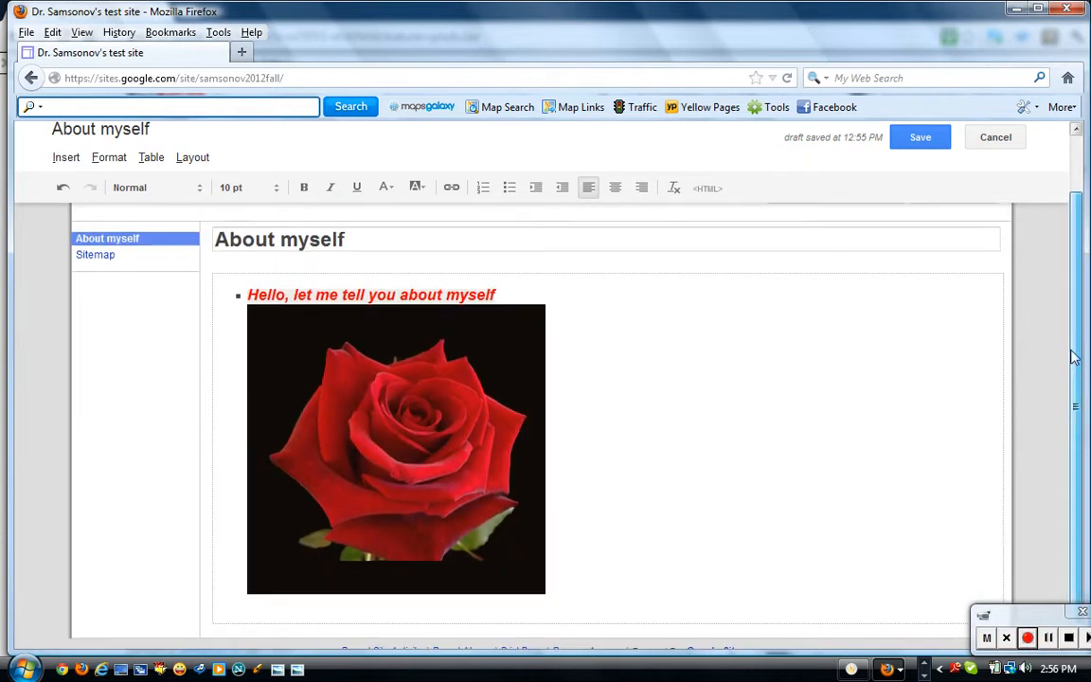
scroll(1071, 353, "up", 1)
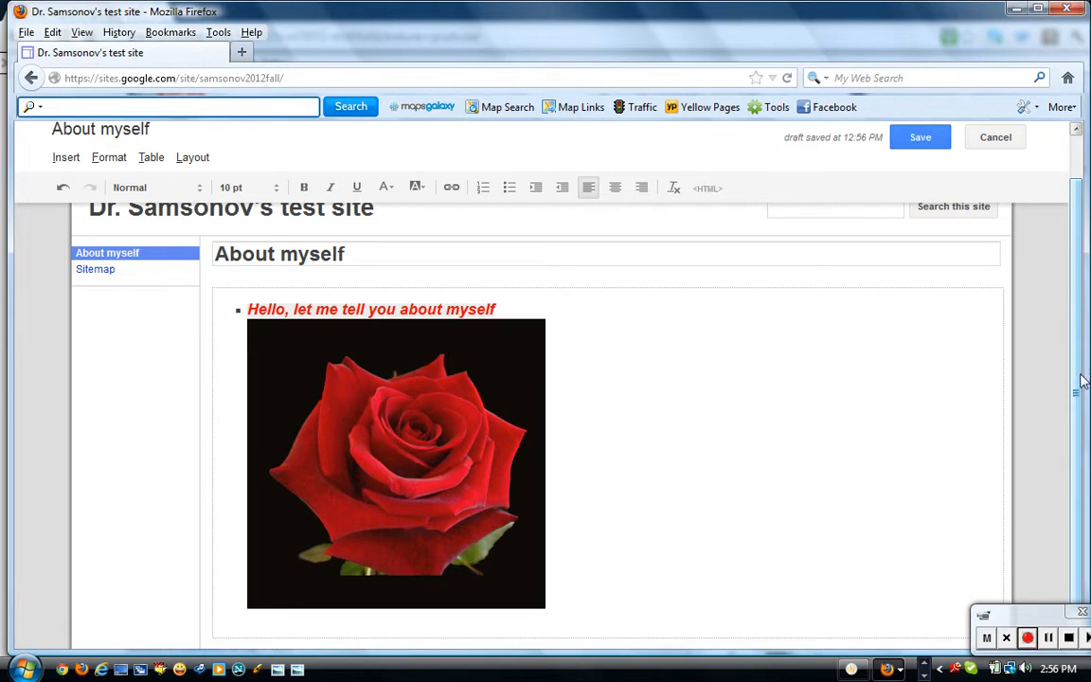
scroll(1080, 374, "up", 1)
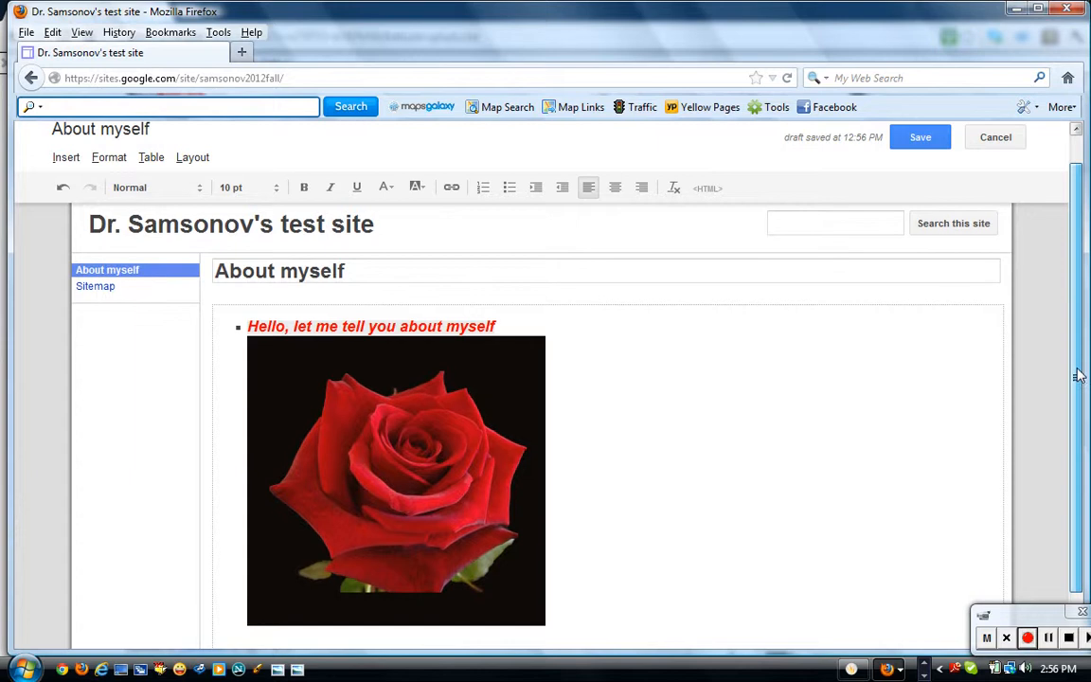
left_click_drag(1079, 374, 1080, 414)
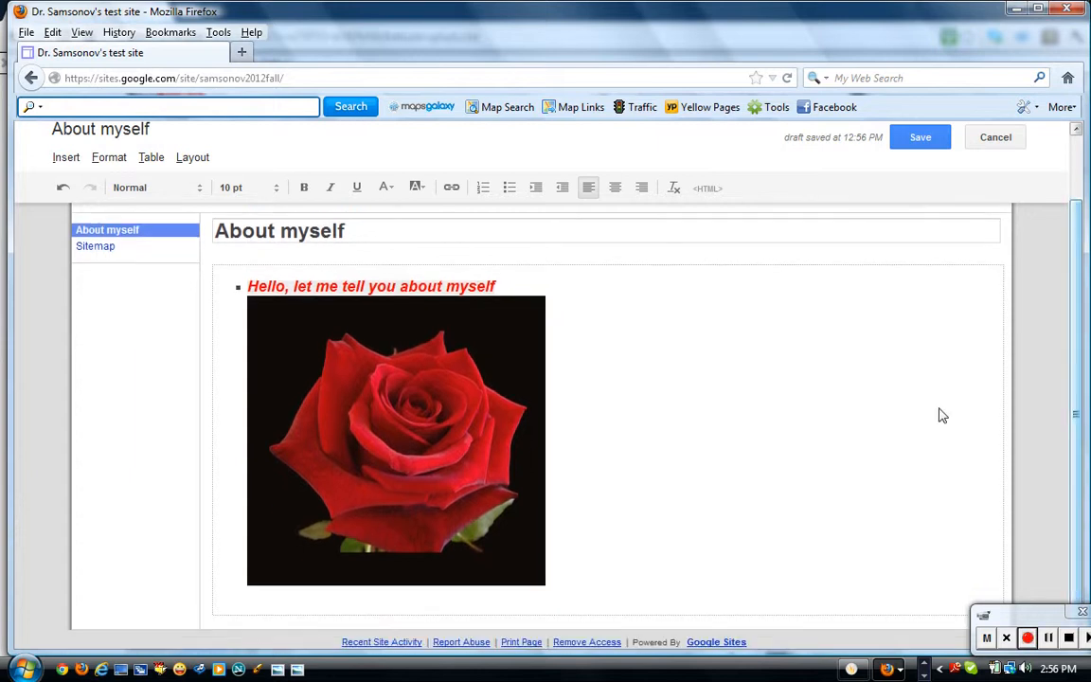
Center both the rose image and the red intro line.
left_click(458, 465)
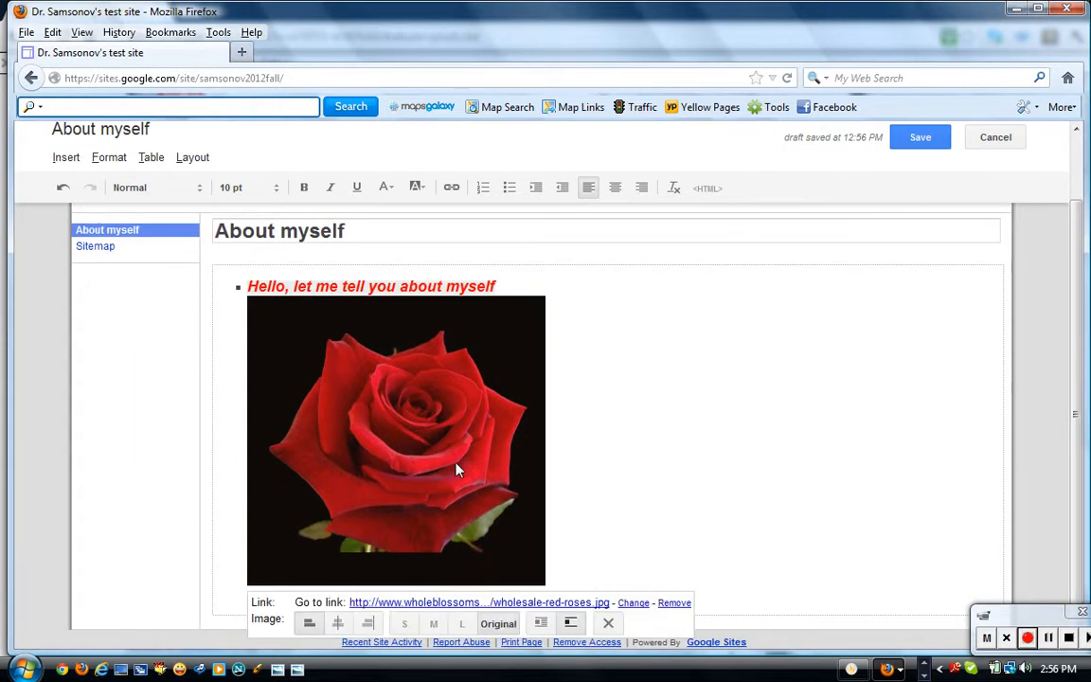
left_click(337, 622)
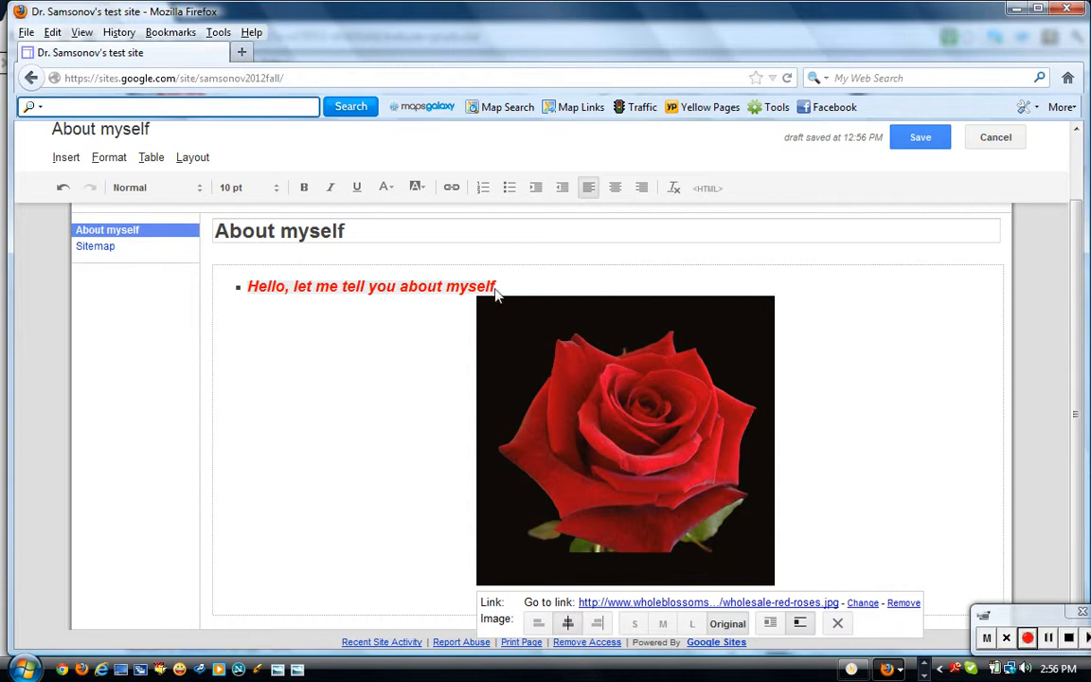
left_click_drag(496, 291, 244, 289)
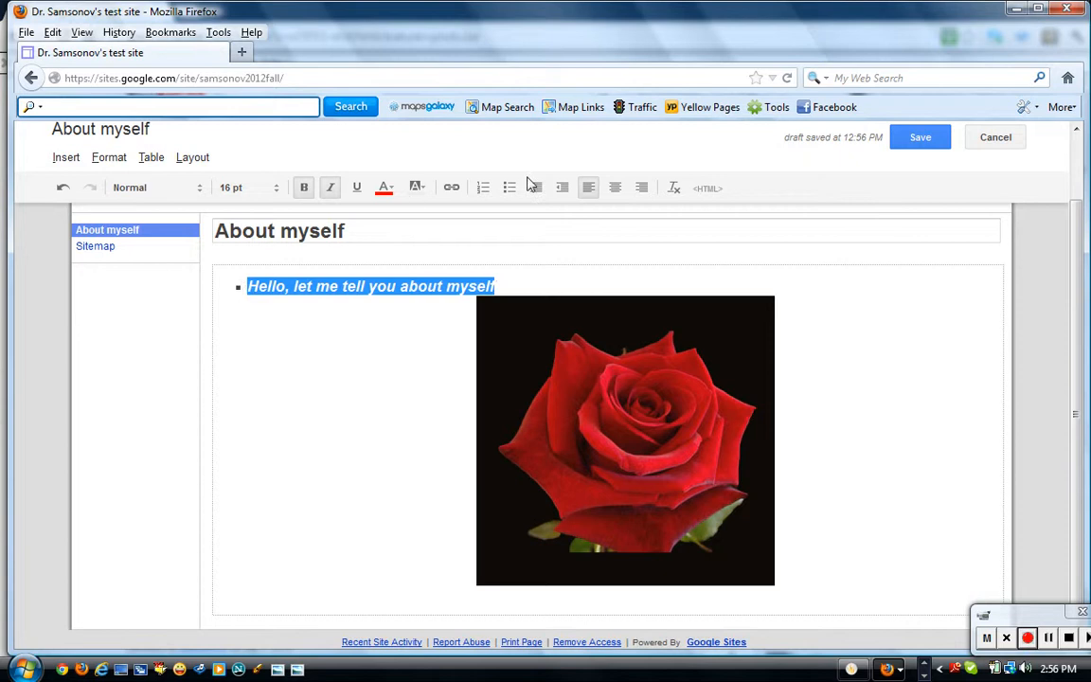
left_click(613, 189)
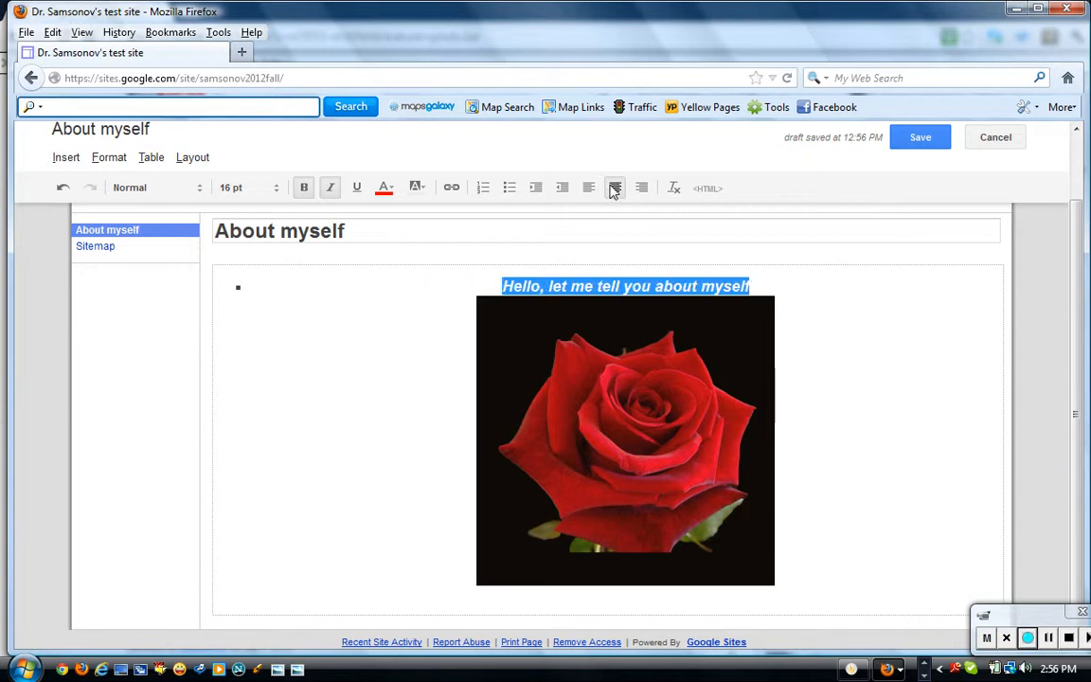
Add an empty bullet below the image and save the page.
left_click(779, 309)
key("Return")
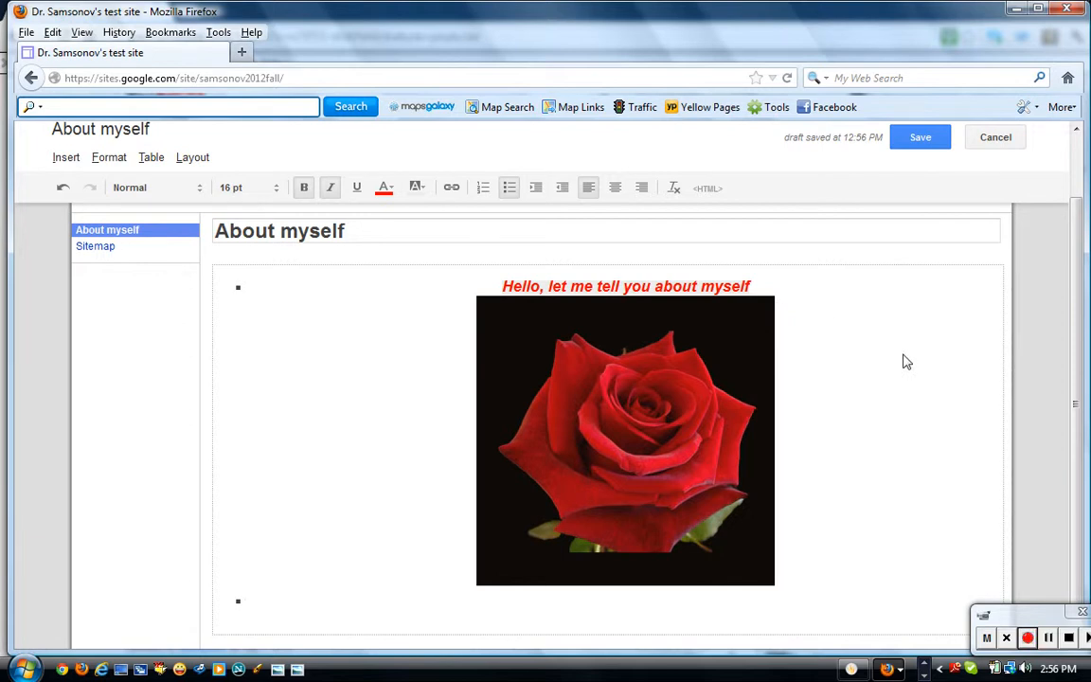
left_click(927, 142)
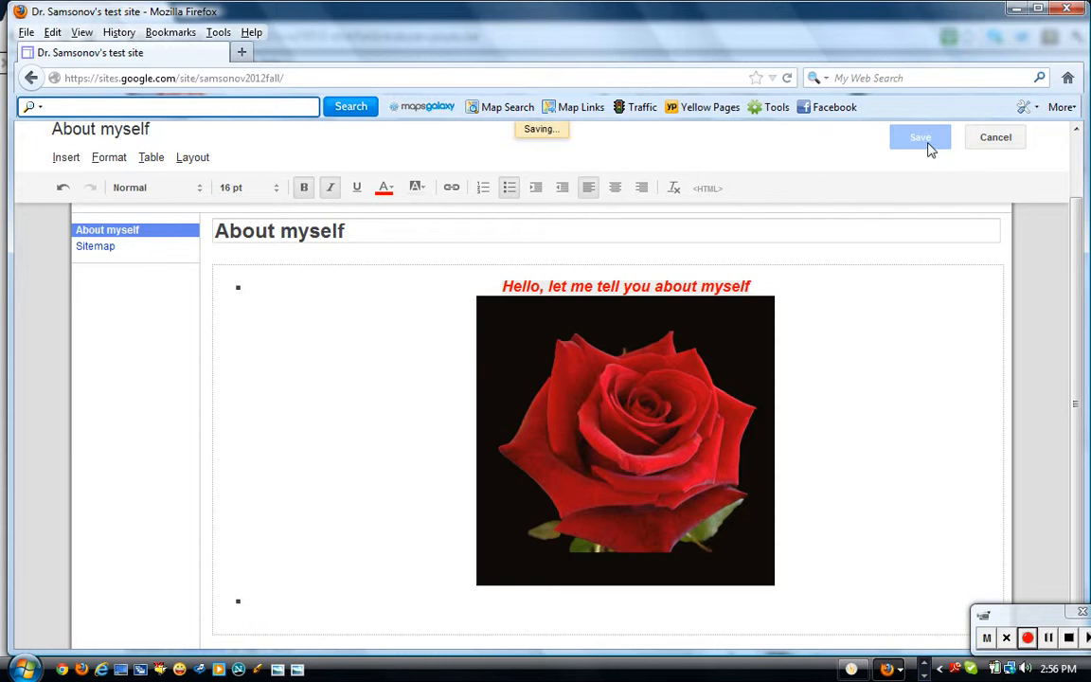